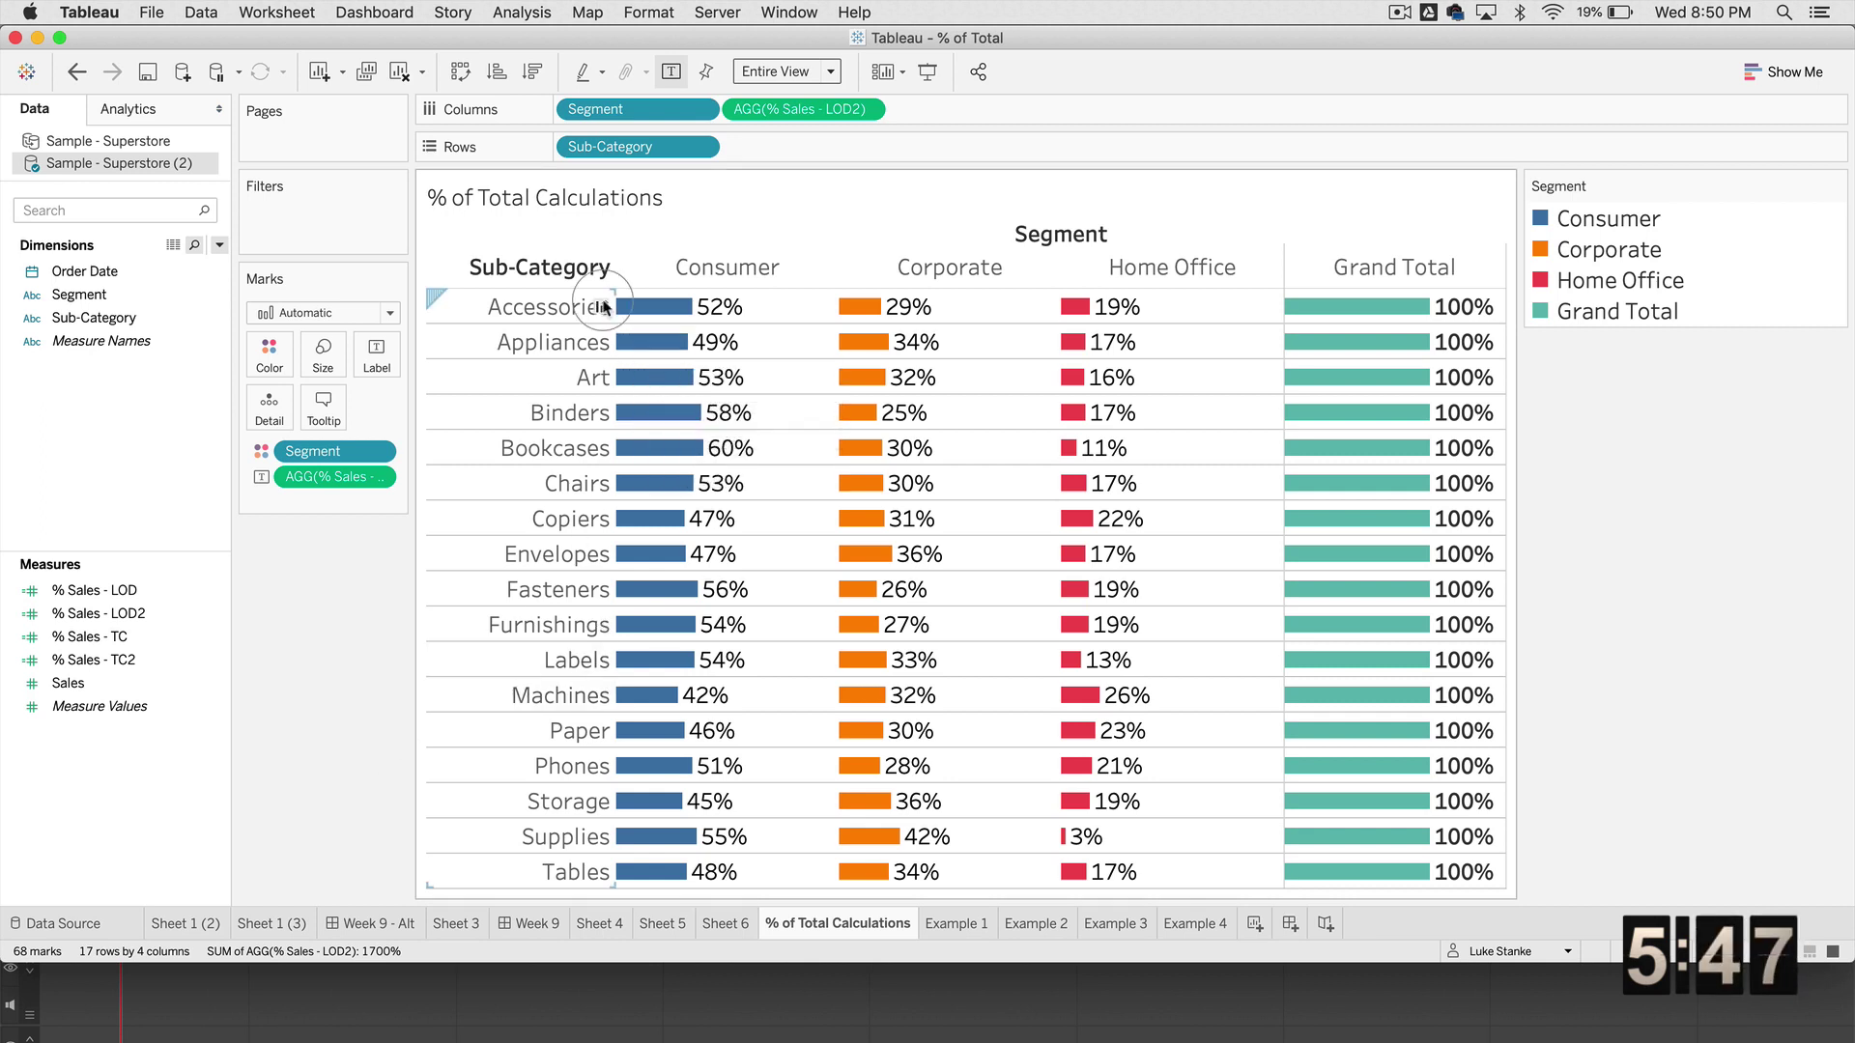
Step: Inspect the Consumer share of Accessories sales across the segment columns of the existing table
left_click(572, 314)
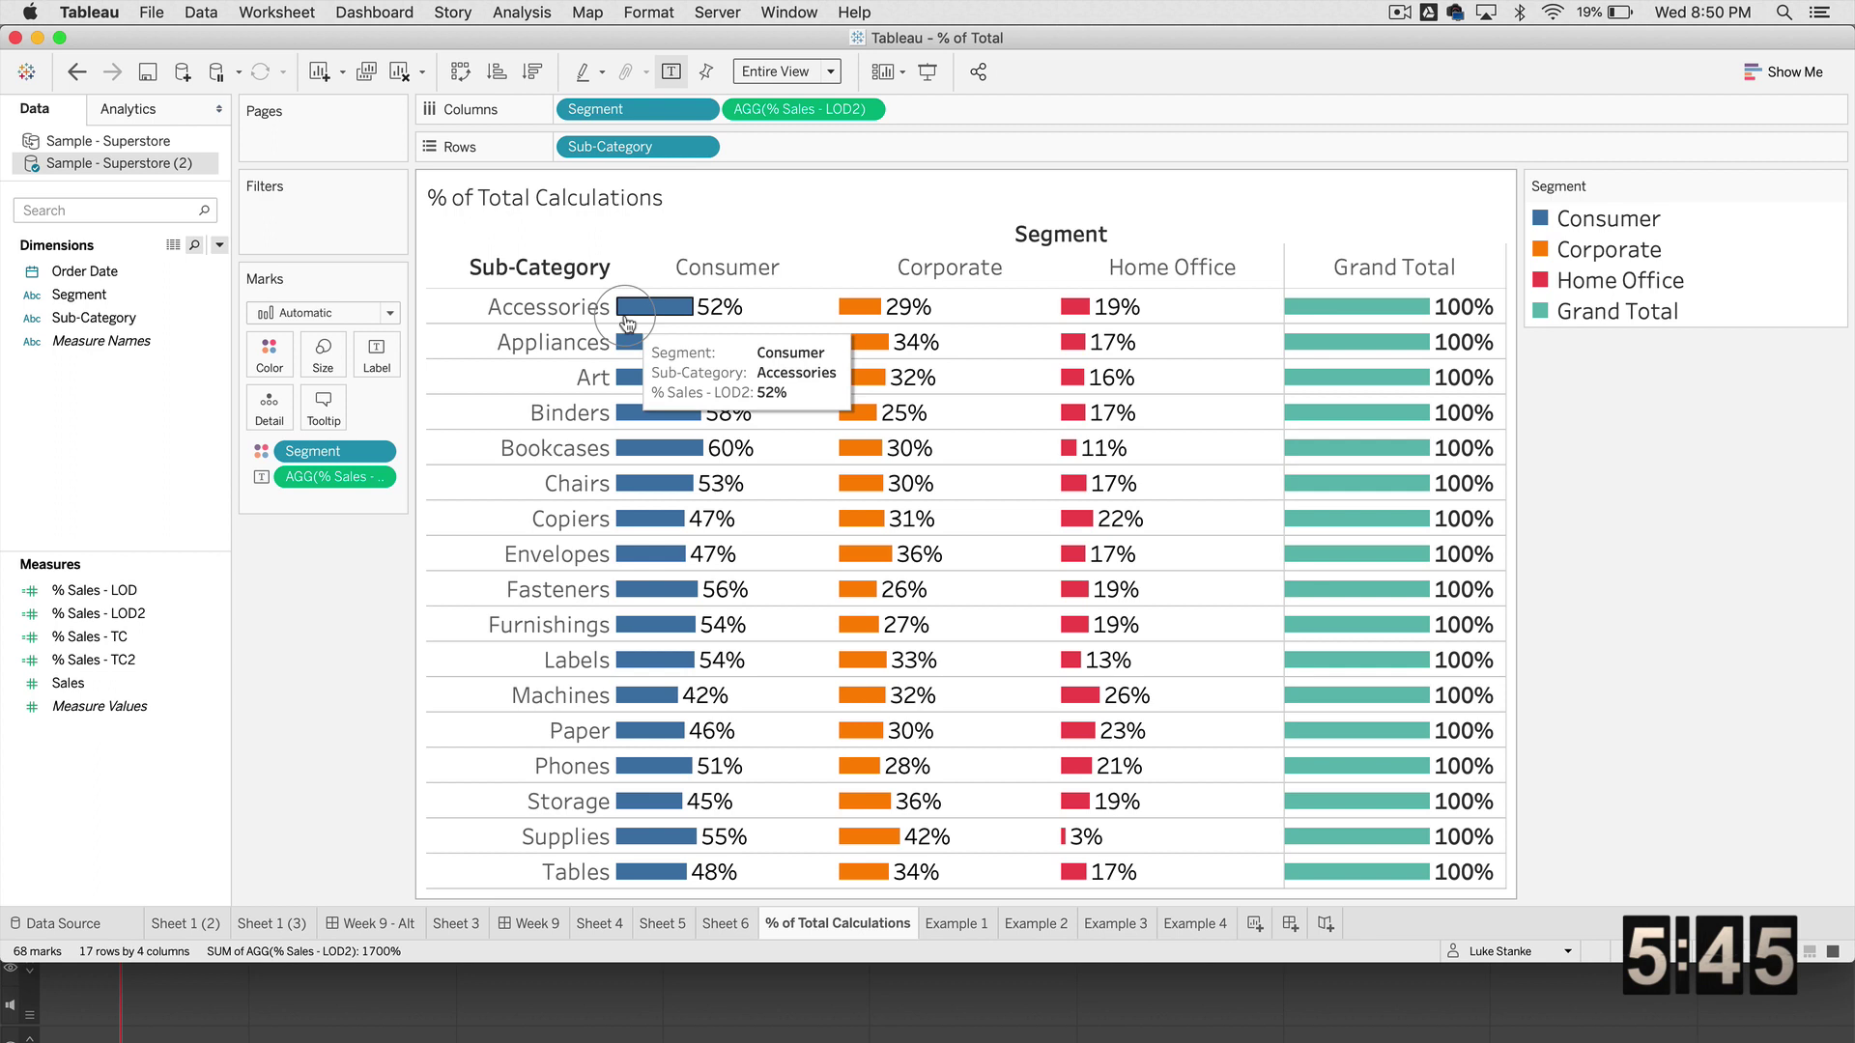
left_click(557, 324)
left_click(811, 236)
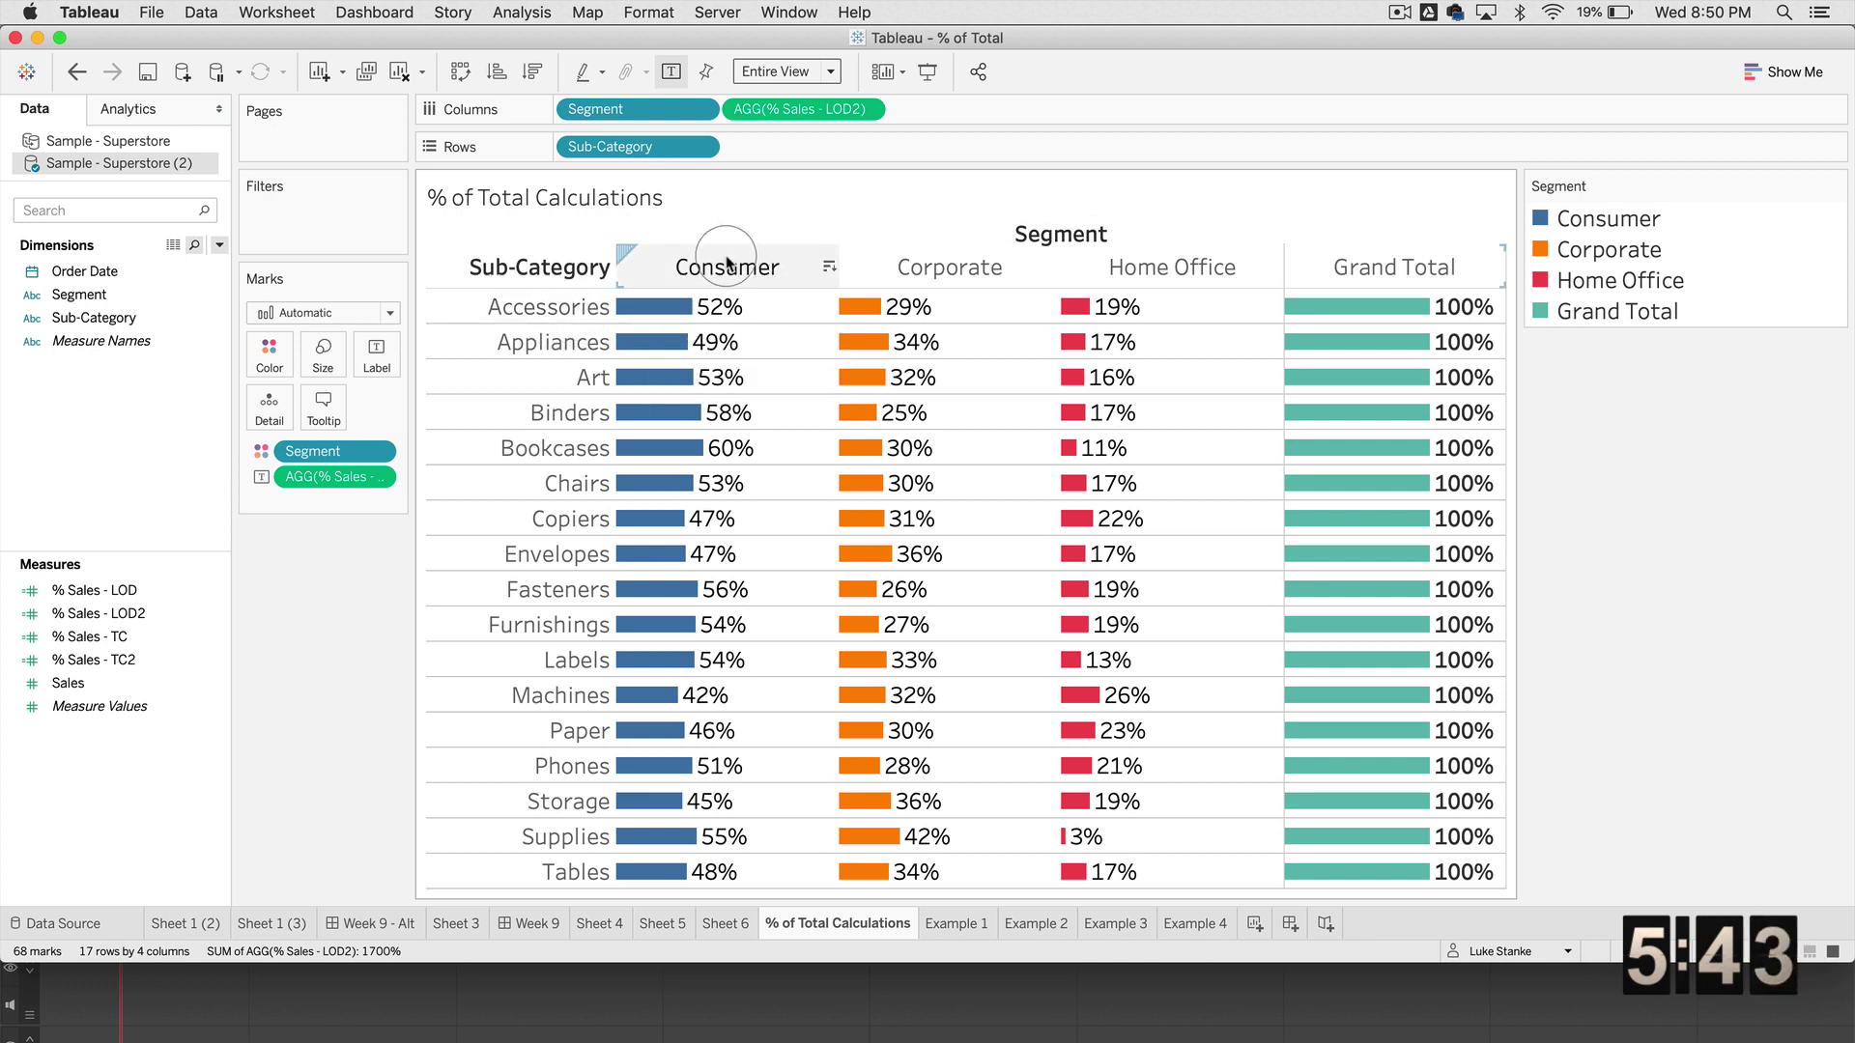
left_click(760, 265)
left_click(942, 268)
left_click(1172, 266)
left_click(1126, 309)
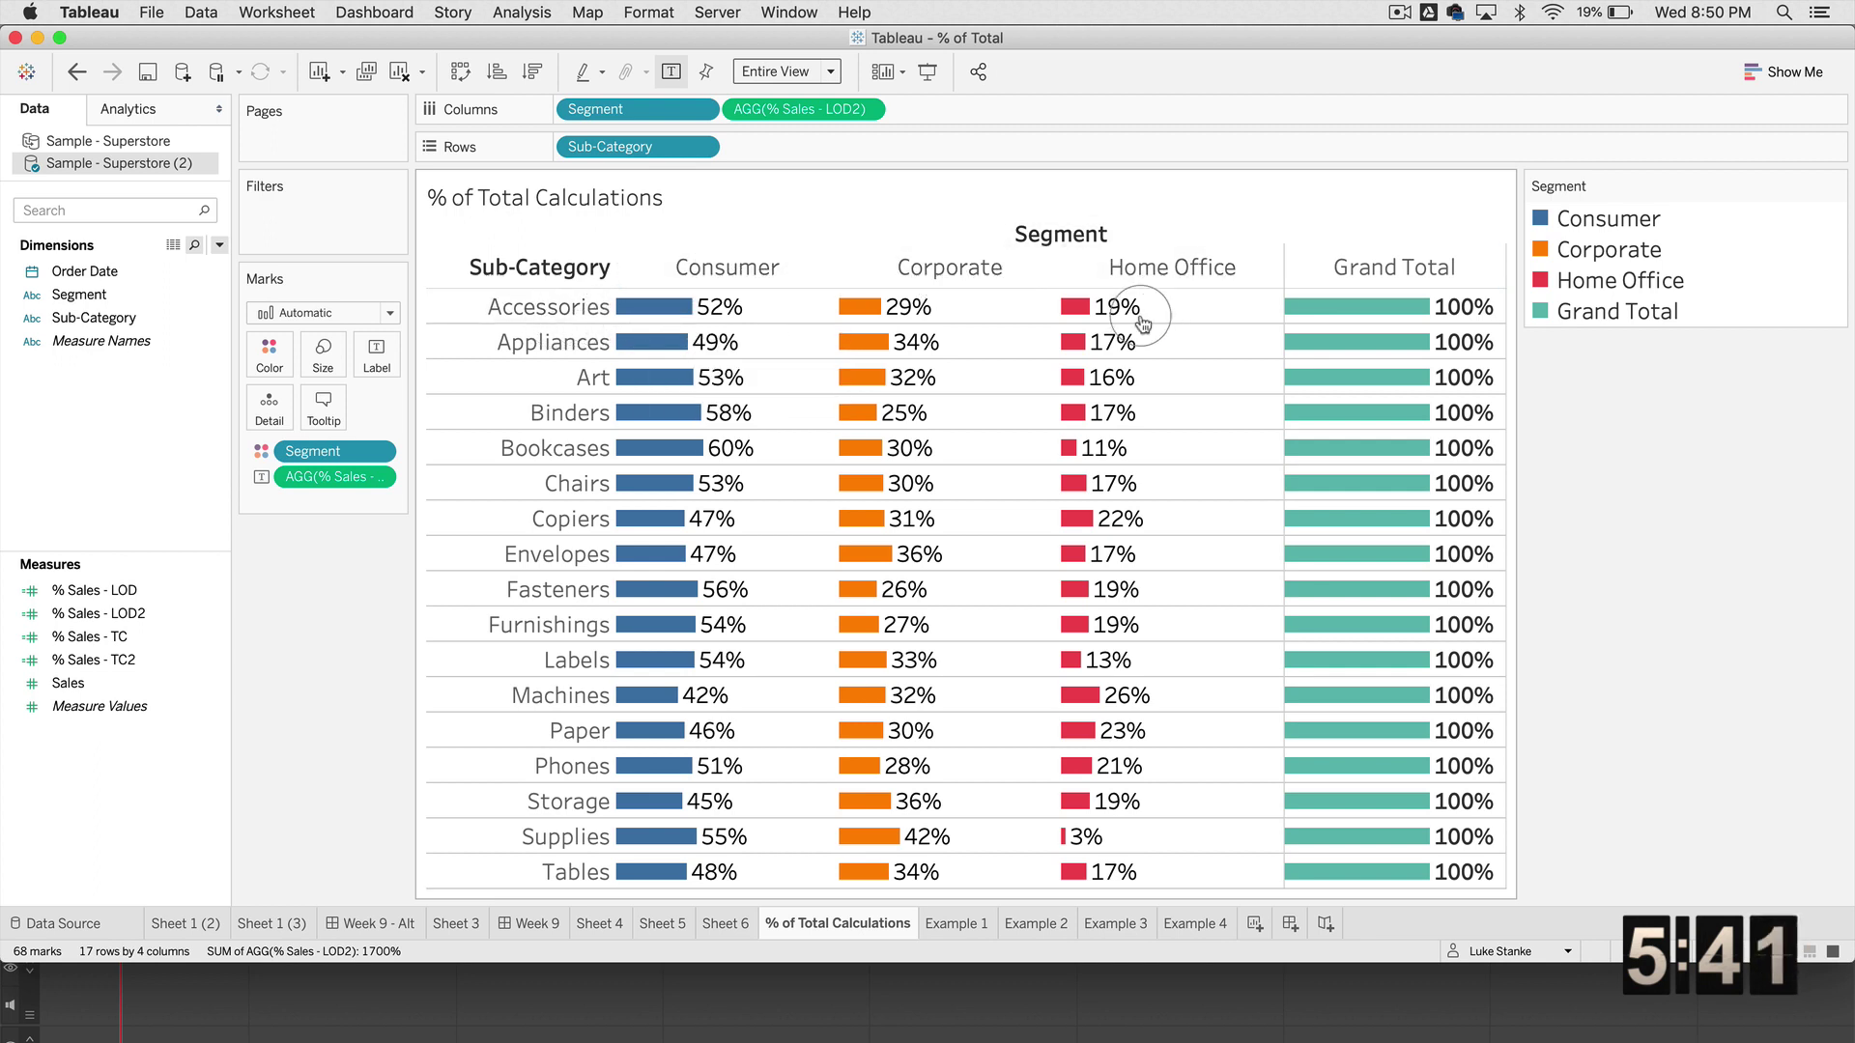
left_click(553, 301)
left_click(744, 309)
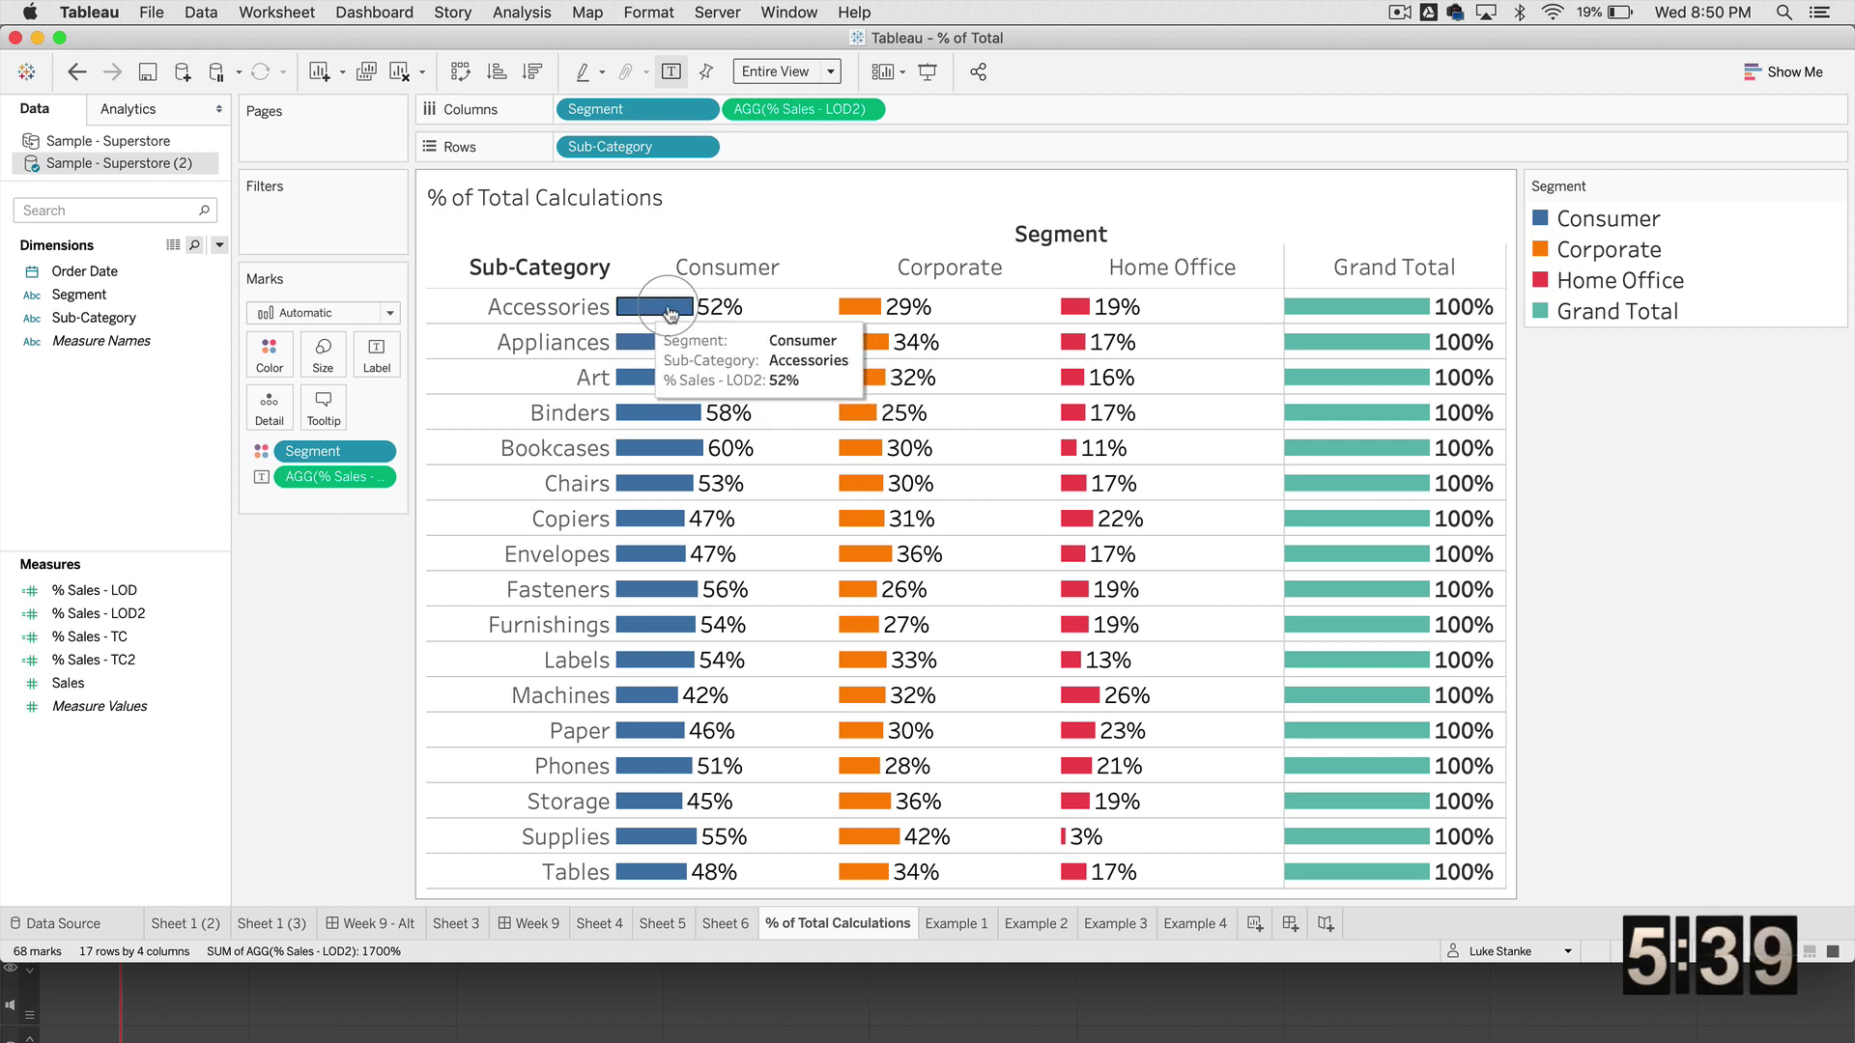
left_click(996, 307)
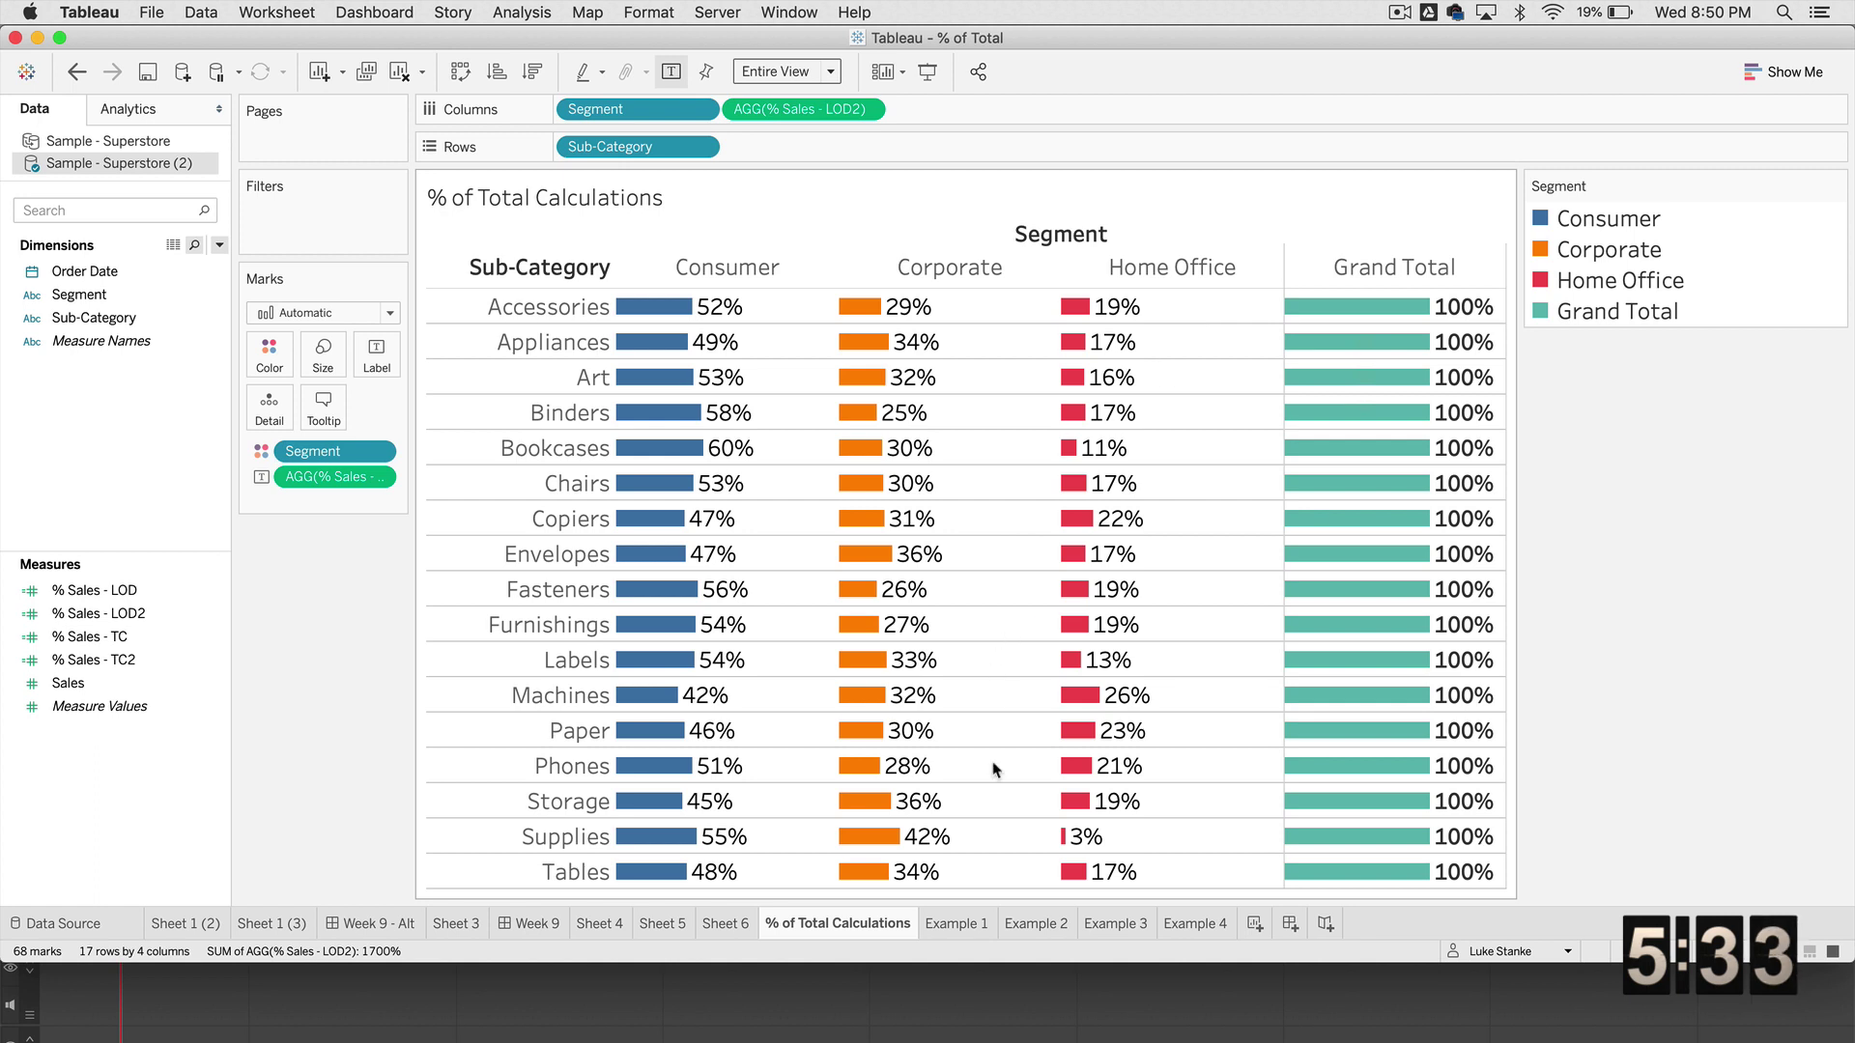
Step: On the Example 1 sheet, start a new calculated field containing SUM([Sales])
left_click(956, 924)
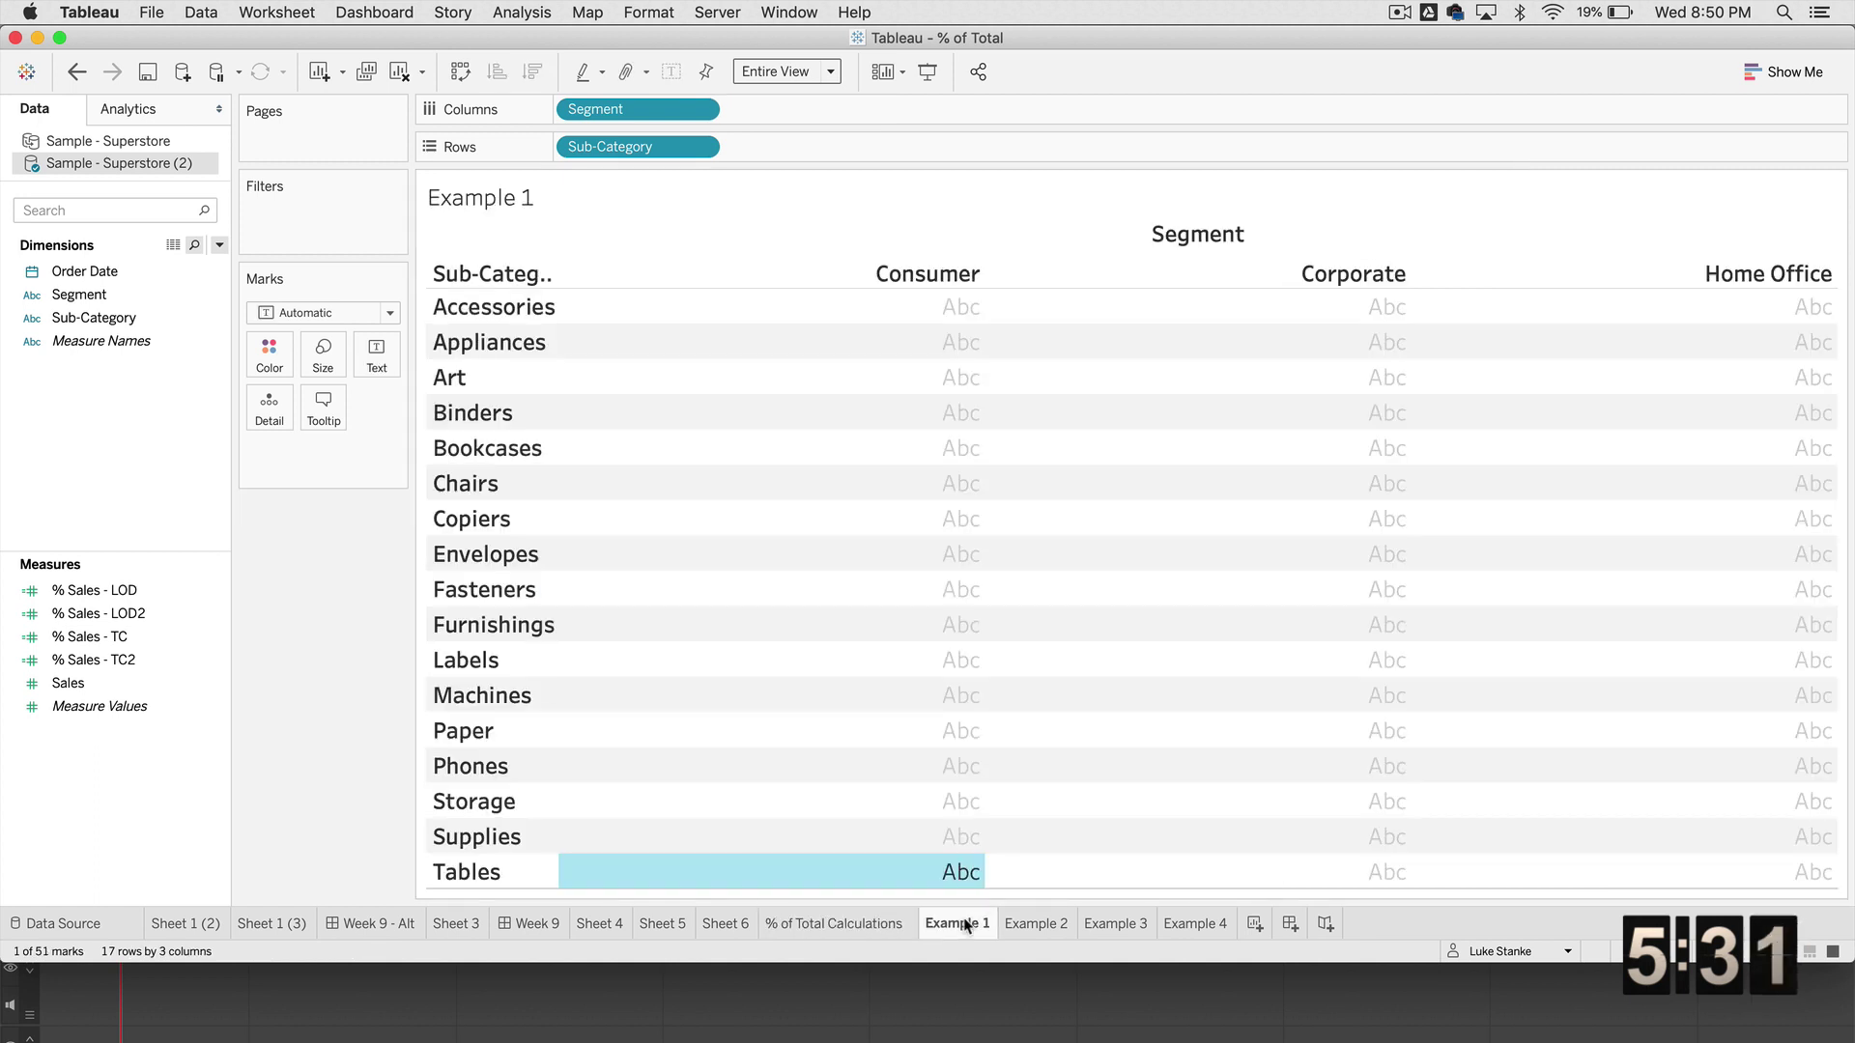
left_click(878, 768)
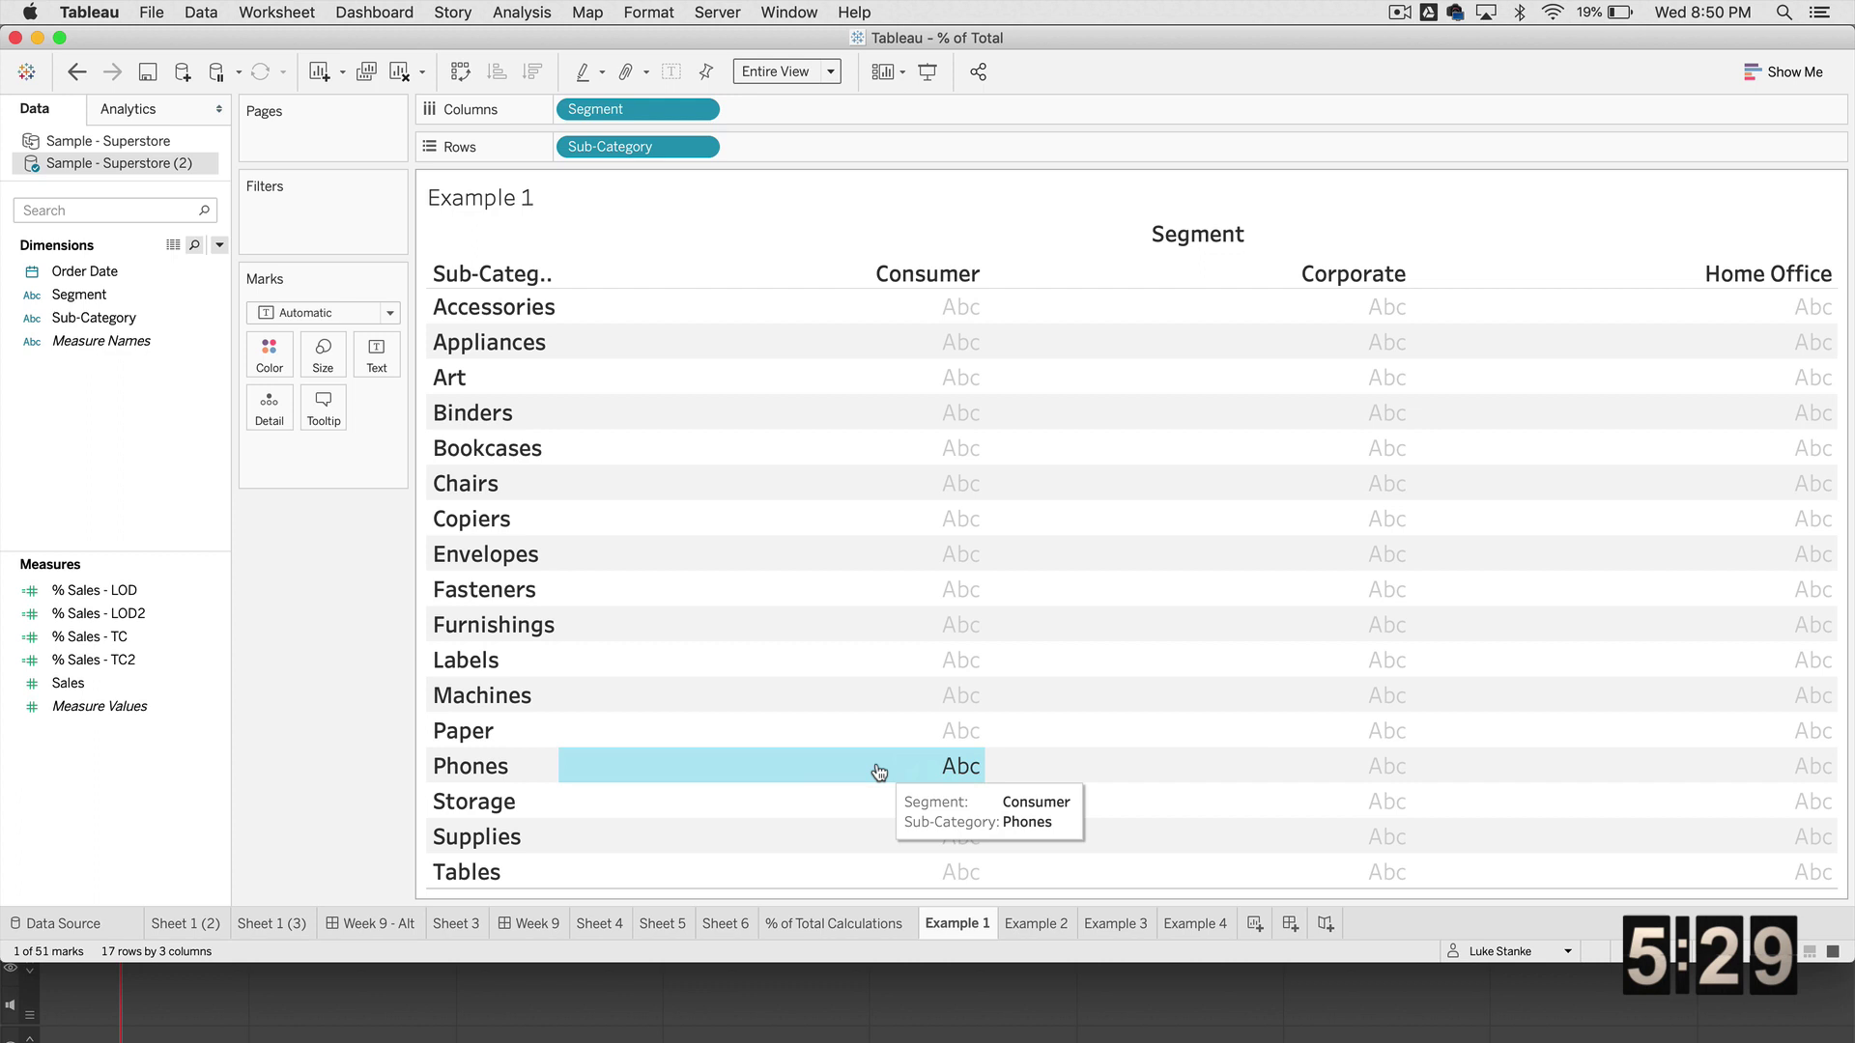
left_click(879, 770)
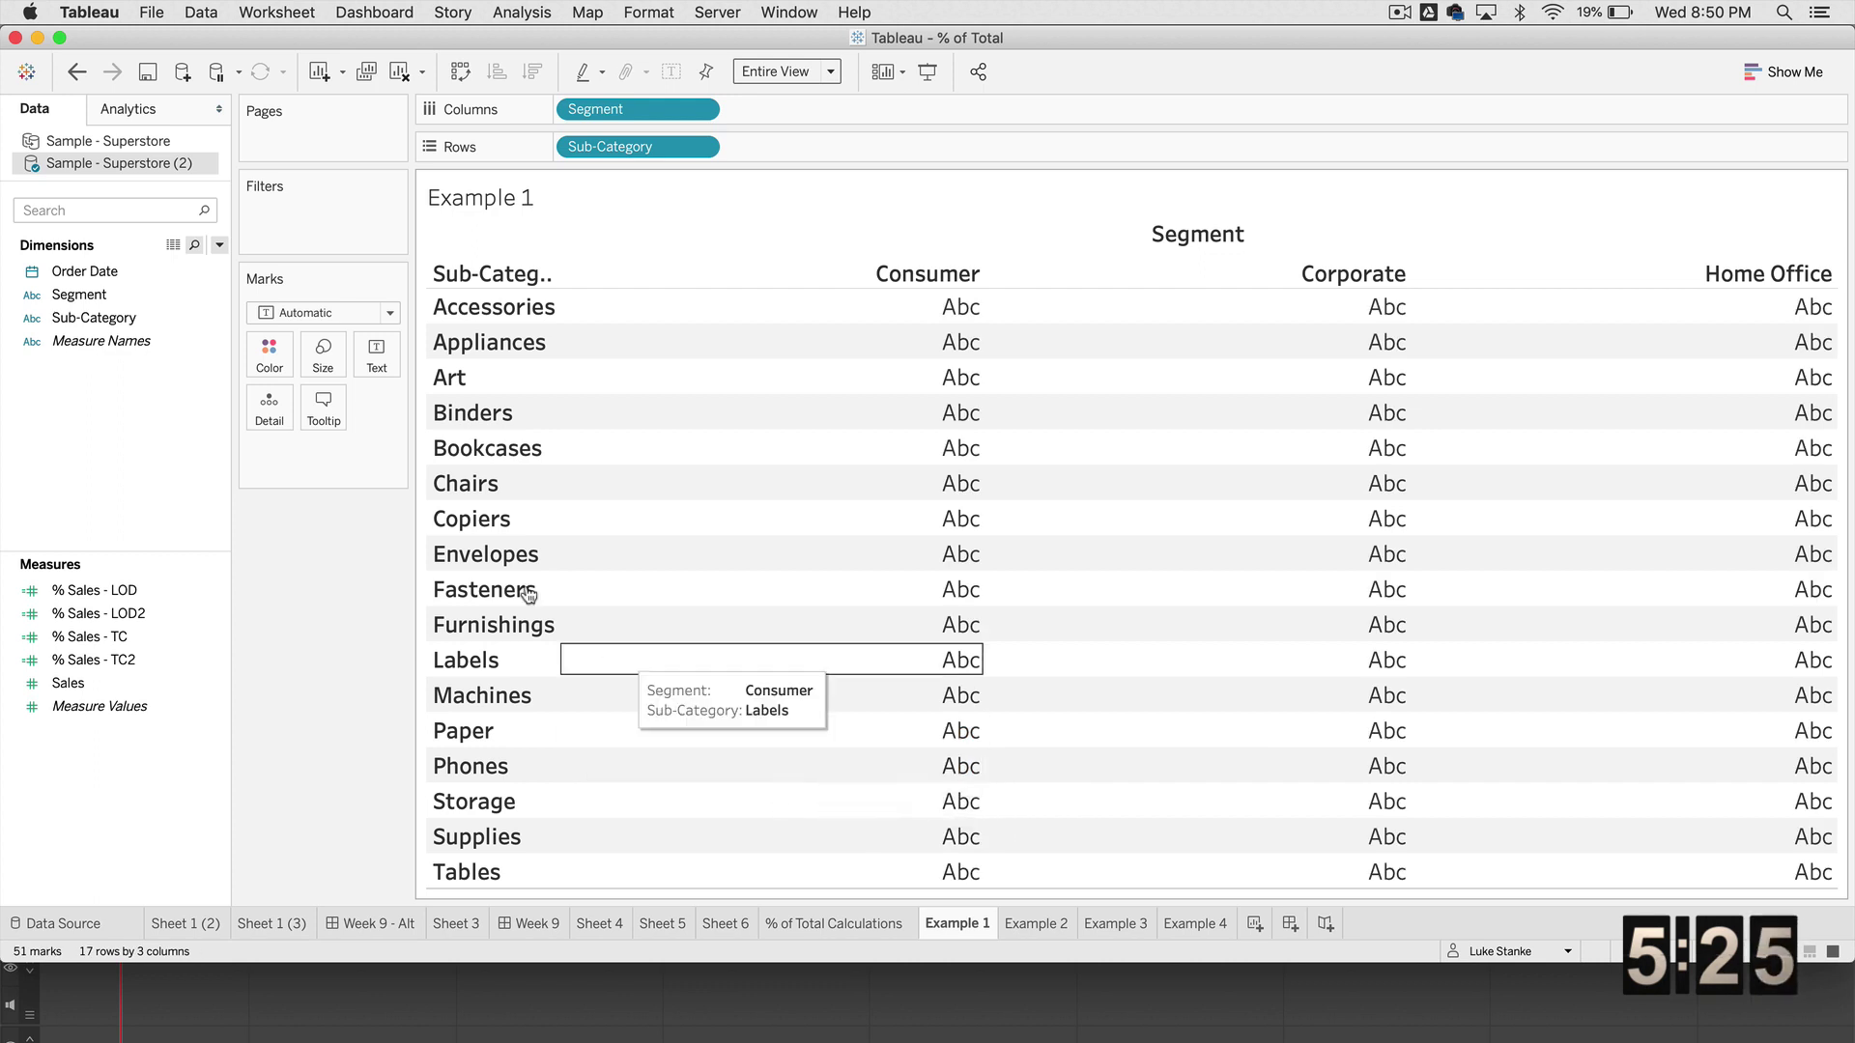
left_click(220, 245)
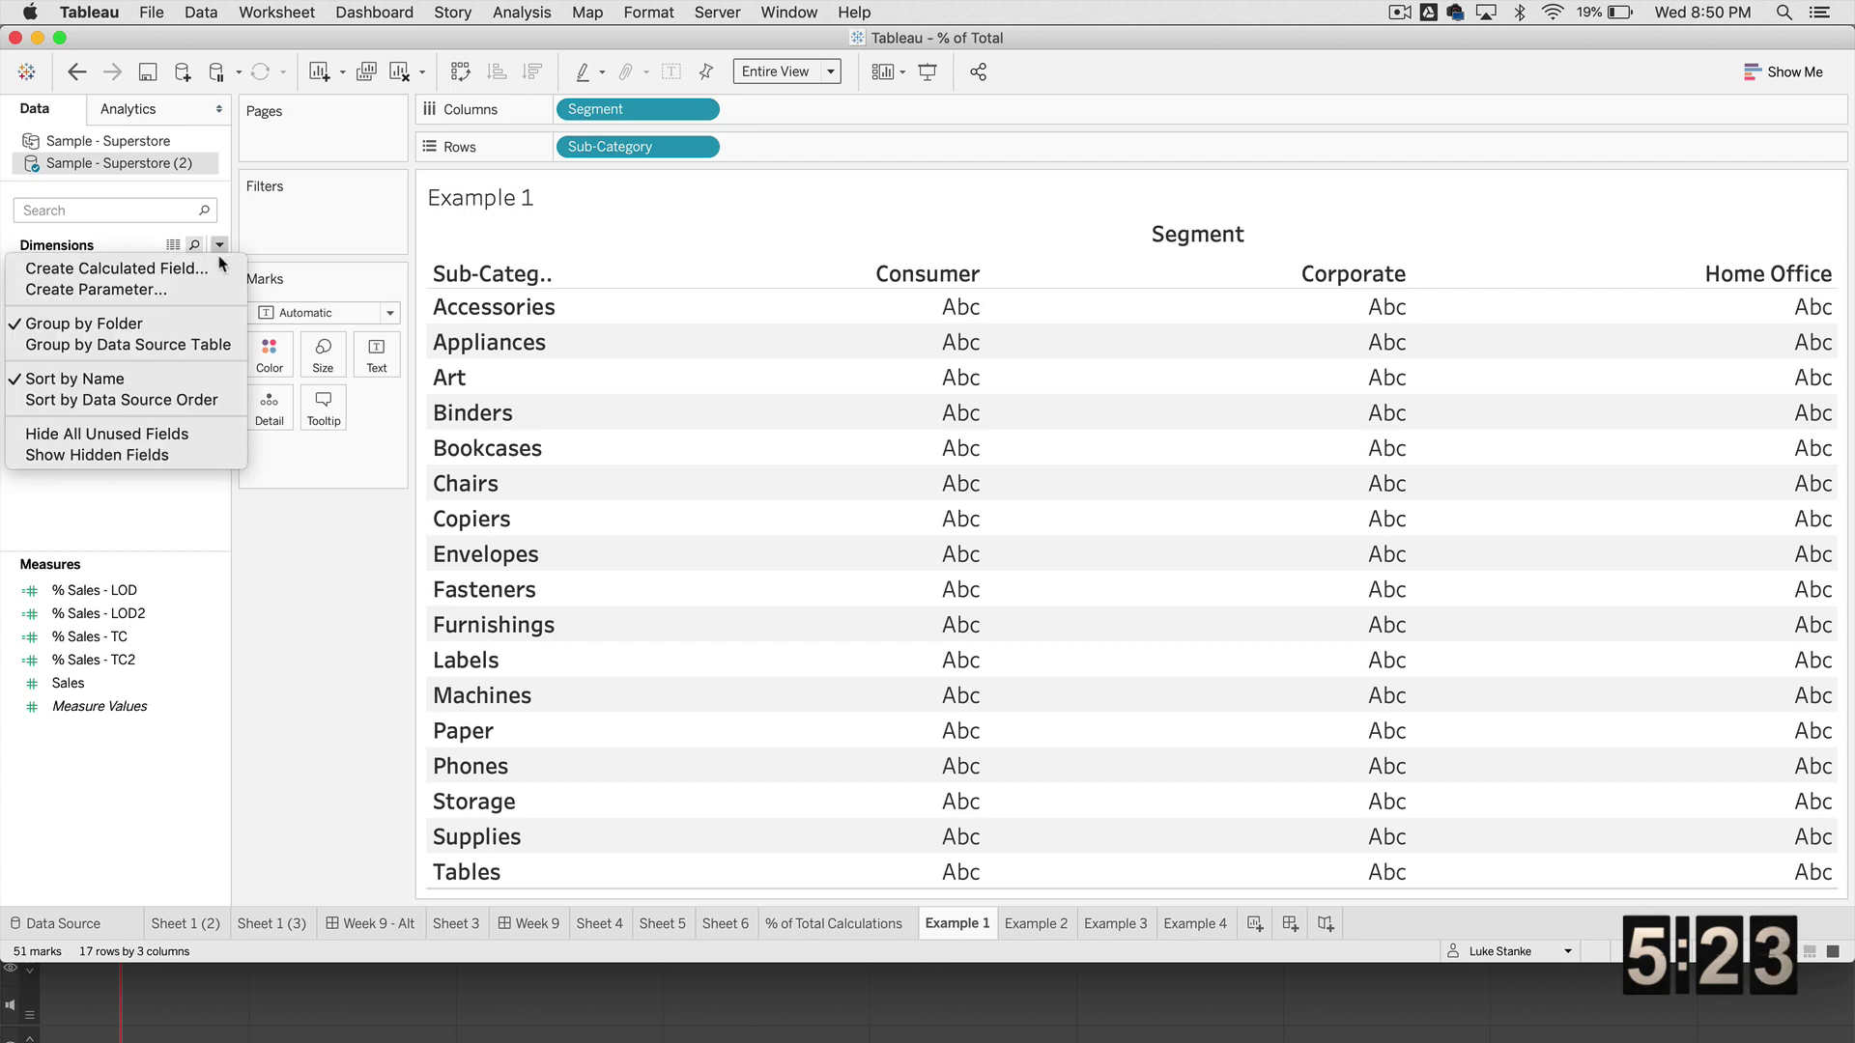
left_click(222, 266)
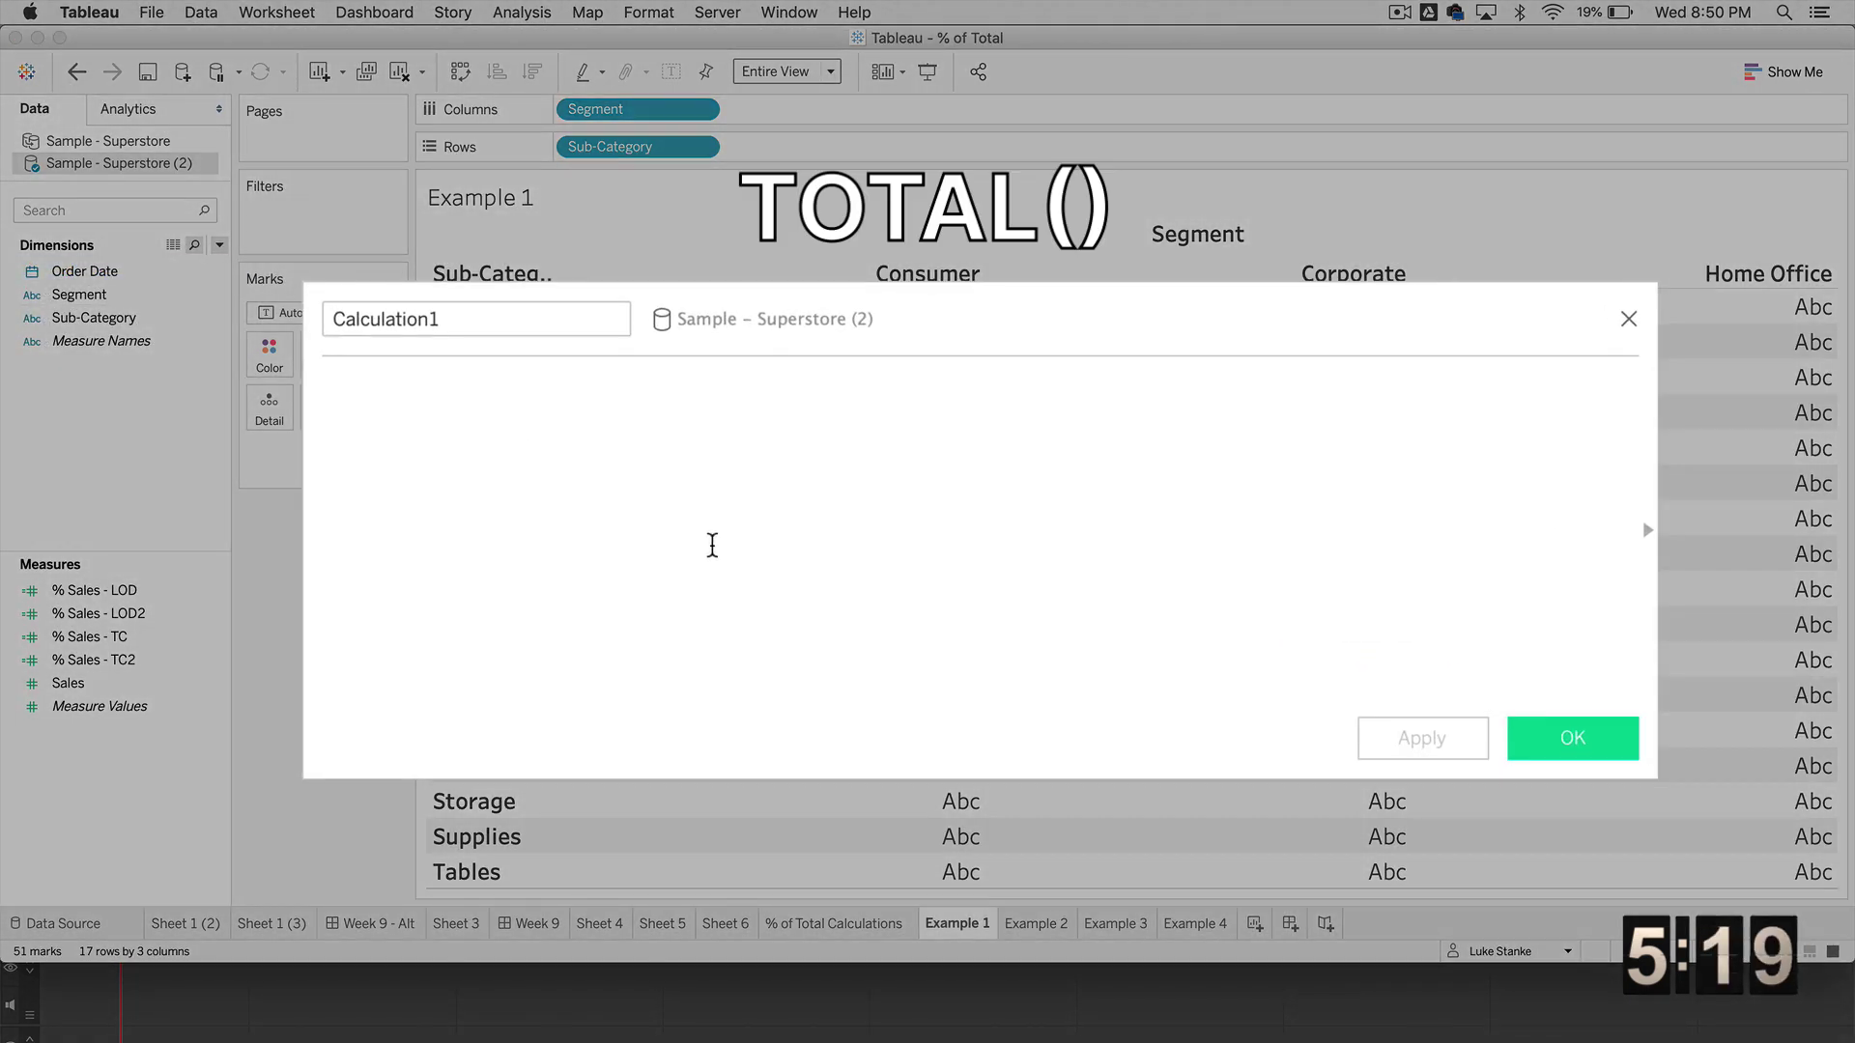
type("SUM(Sa")
key("Return")
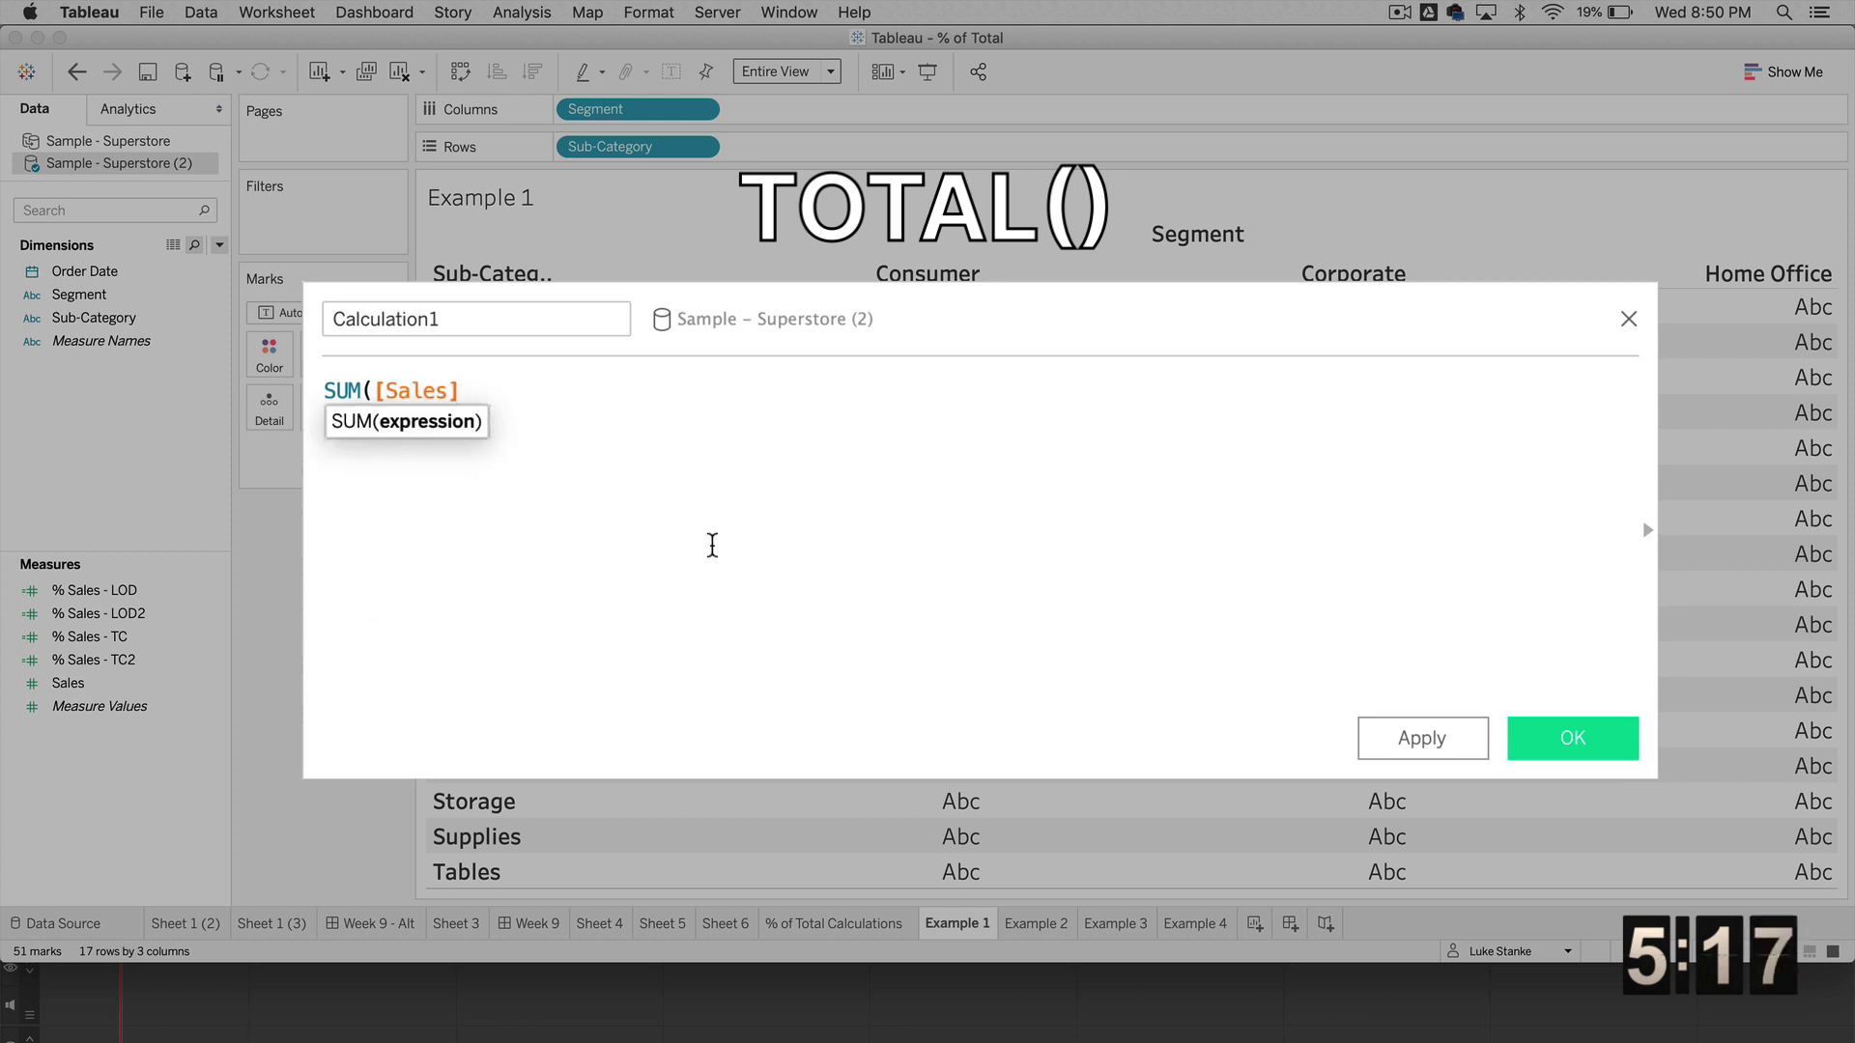
type(")")
key("super+a")
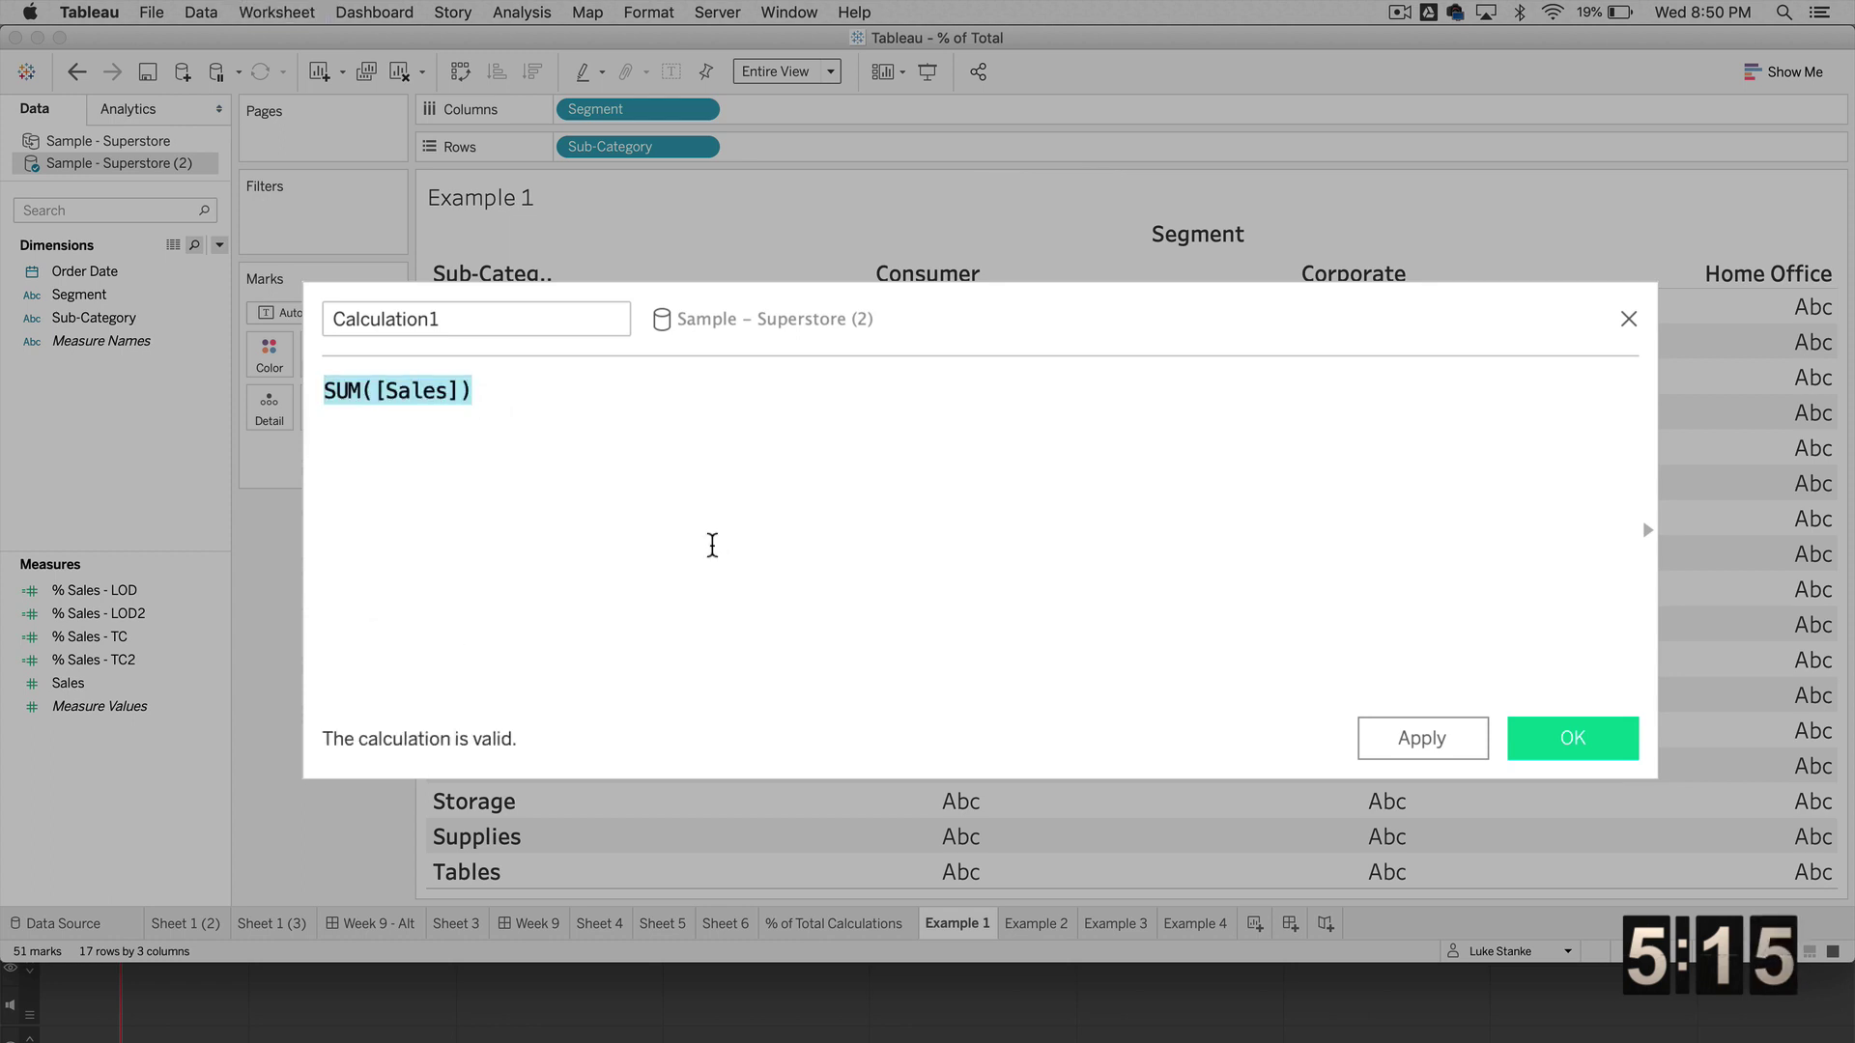
left_click(712, 544)
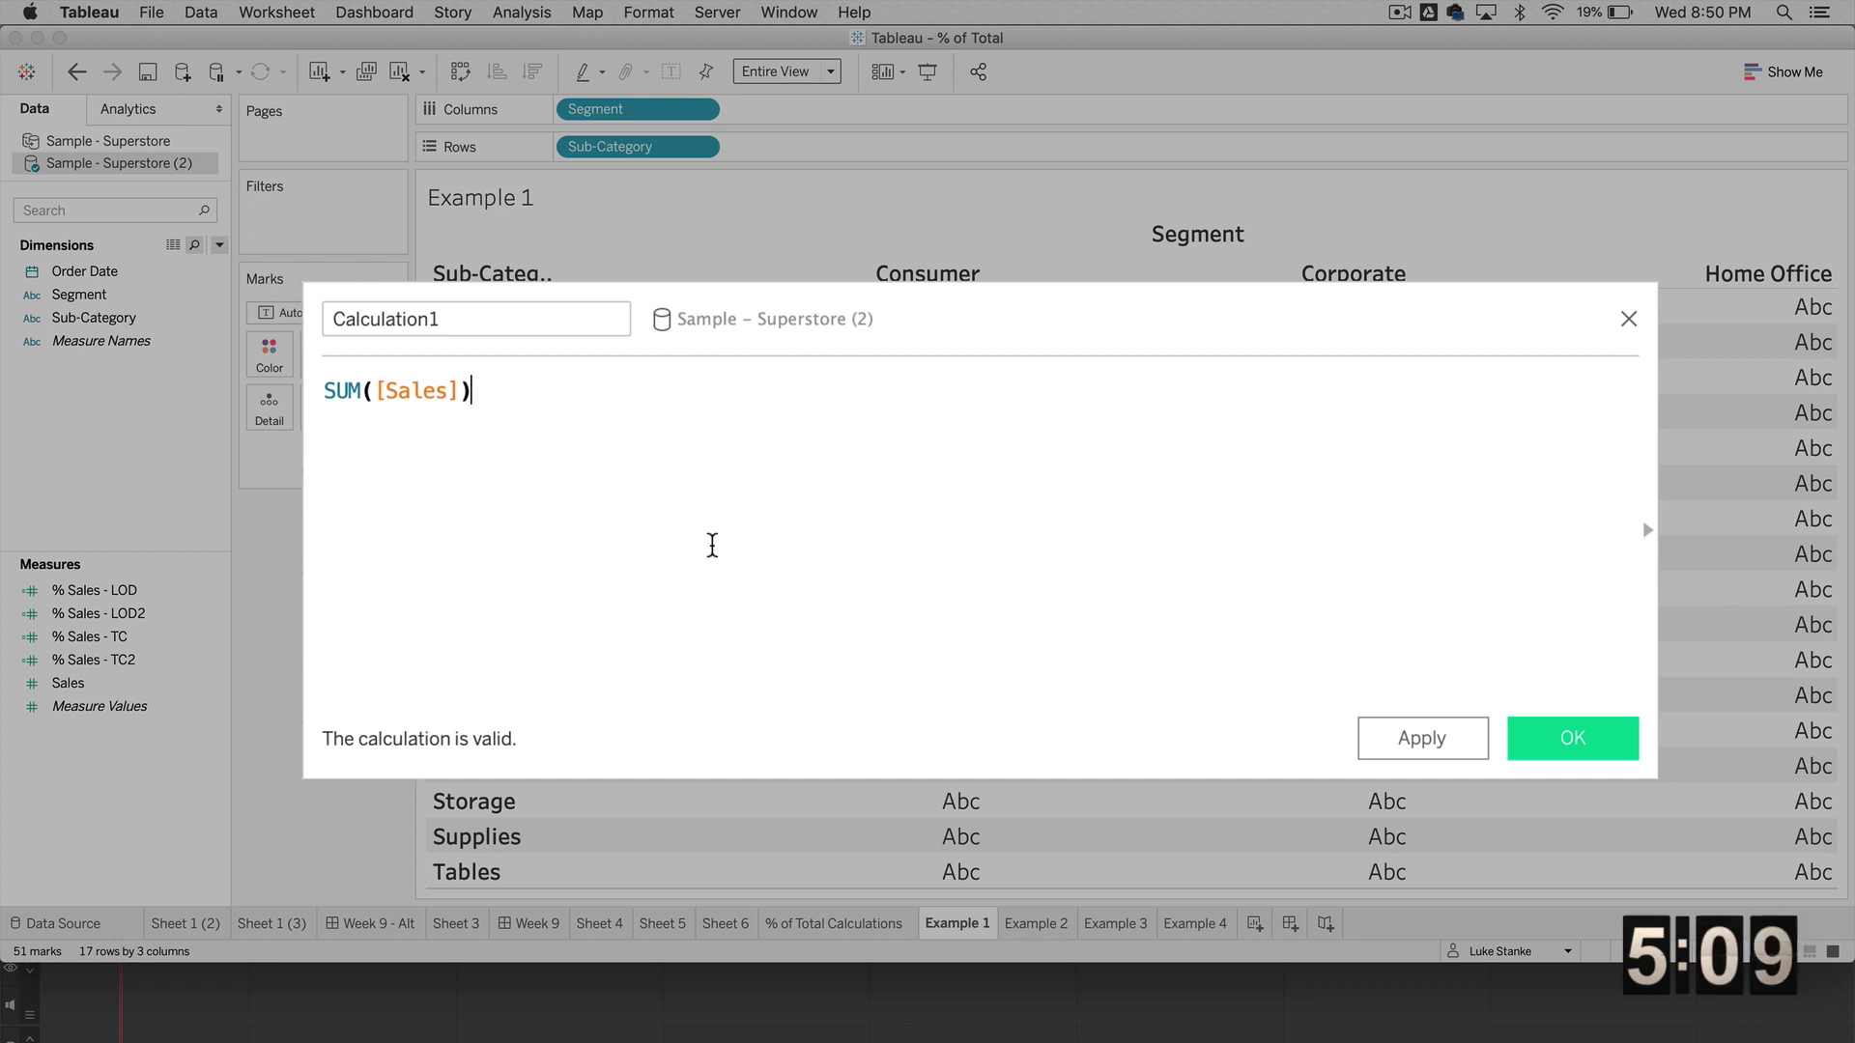
Step: Complete the formula as SUM([Sales])/TOTAL(SUM([Sales])) and save it as % Sales | TC1
type("/")
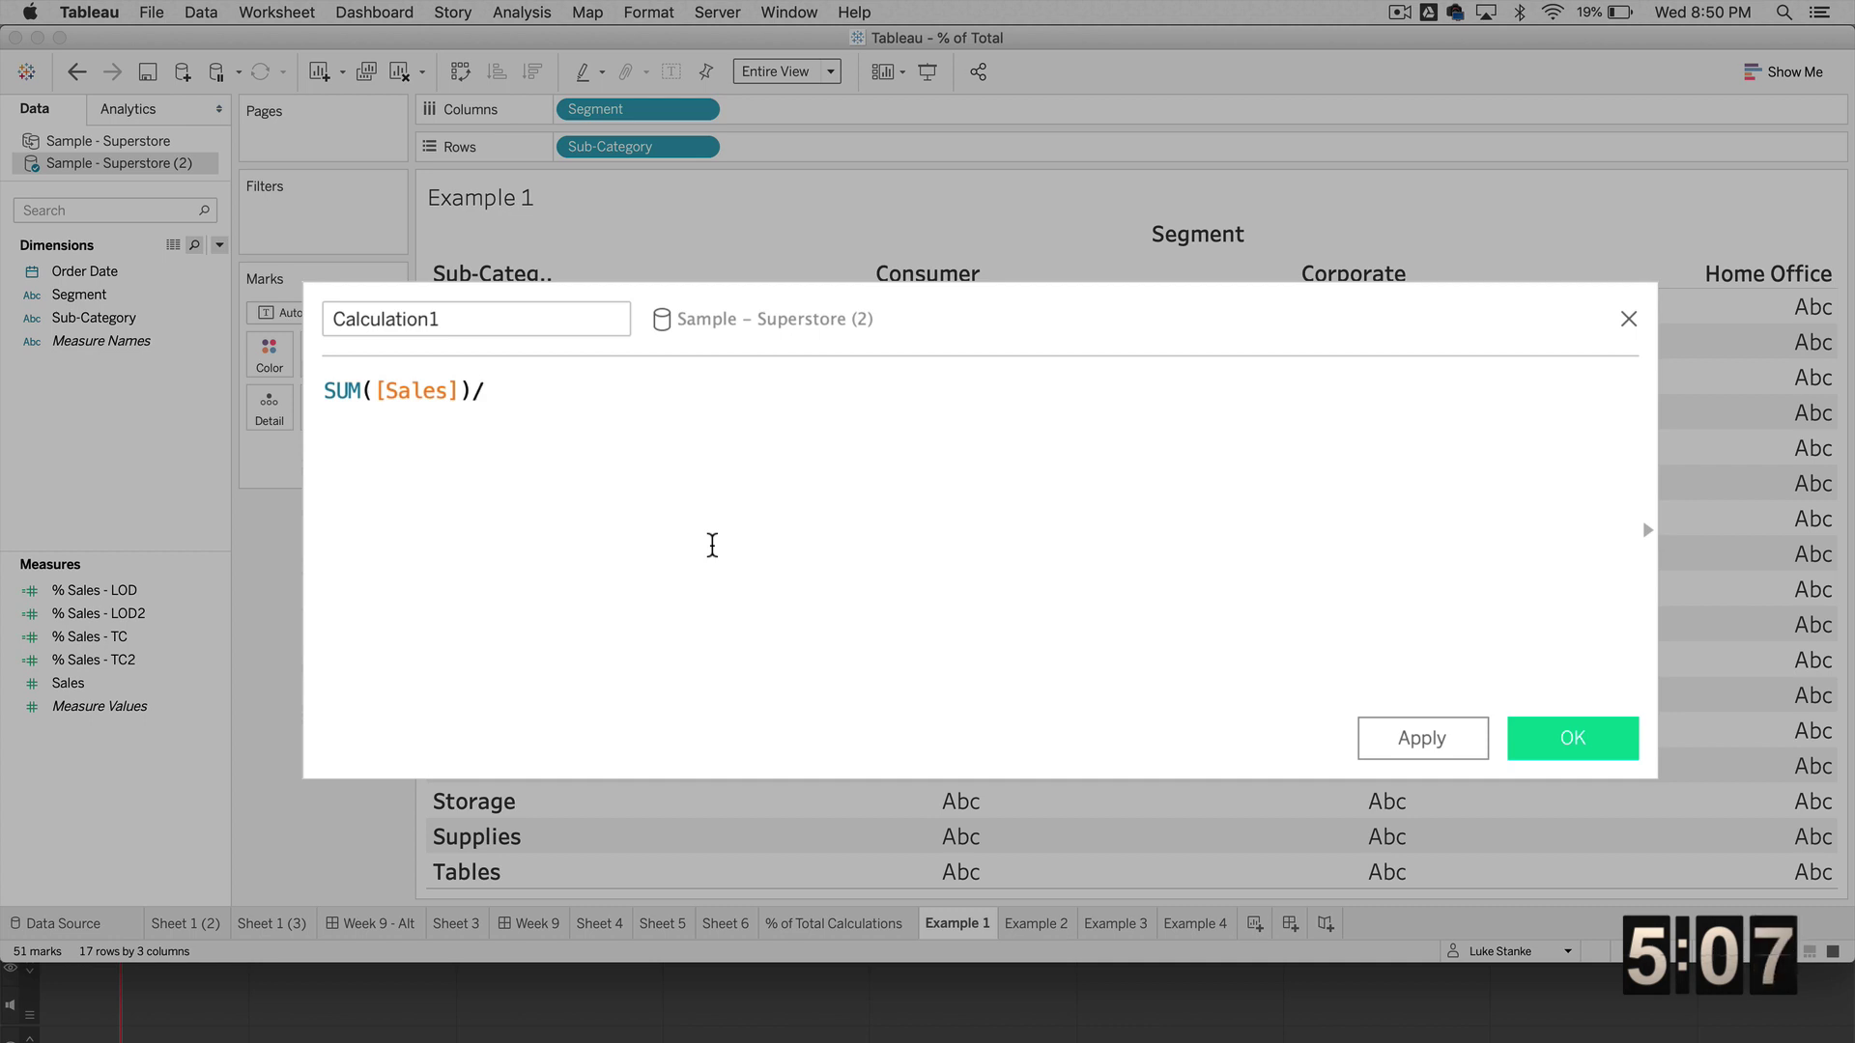
type("TOA")
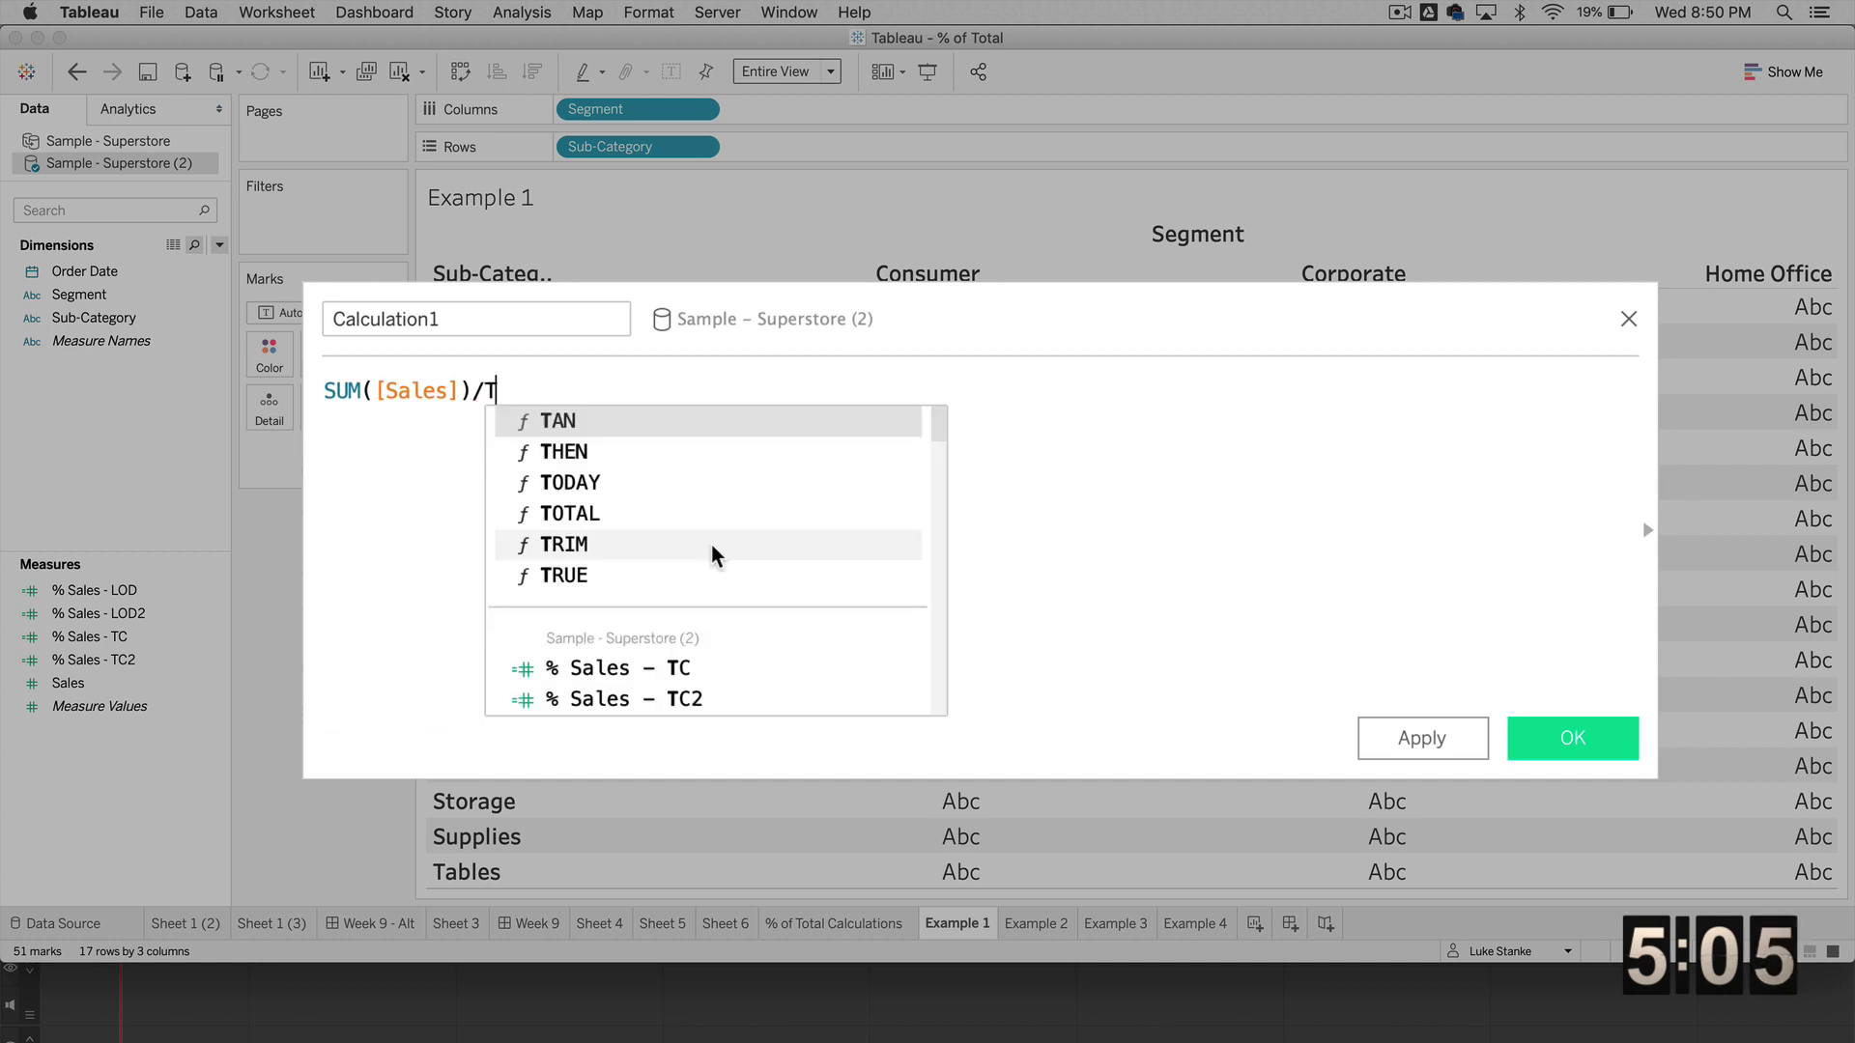
key("BackSpace")
type("OA")
key("BackSpace")
type("T")
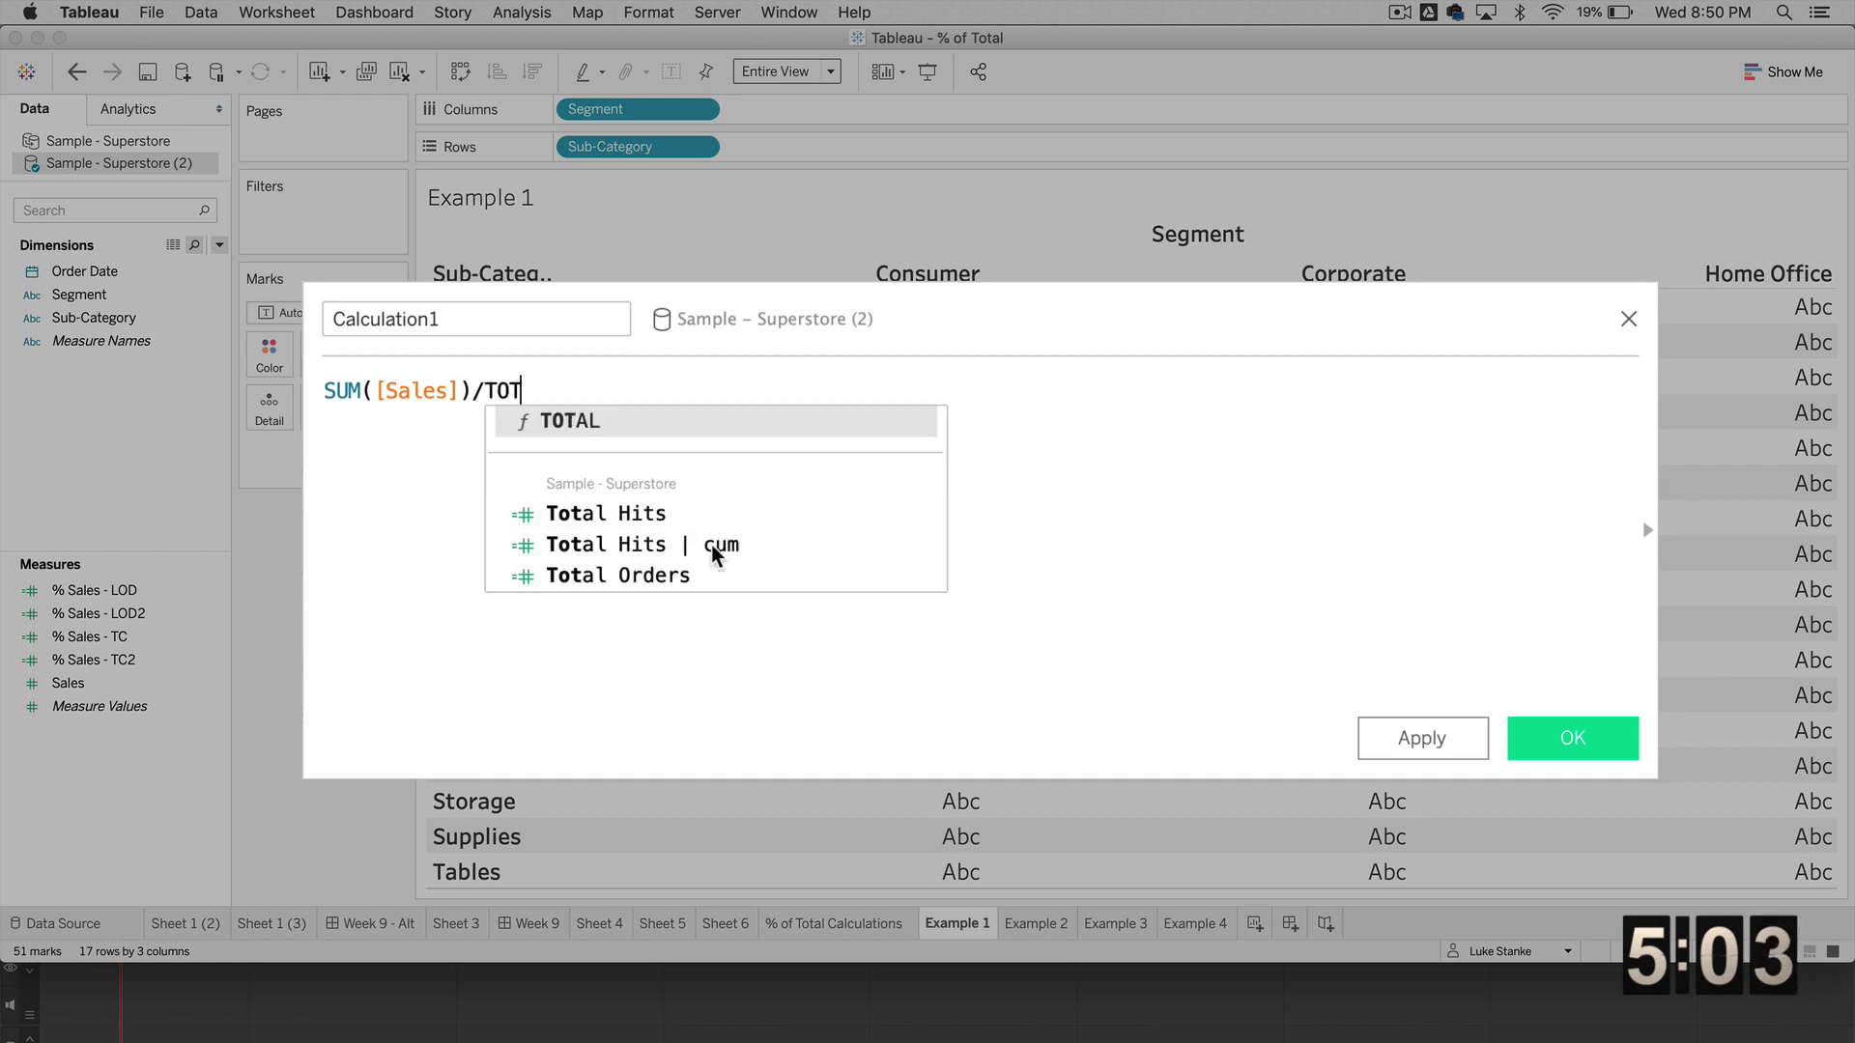
key("Return")
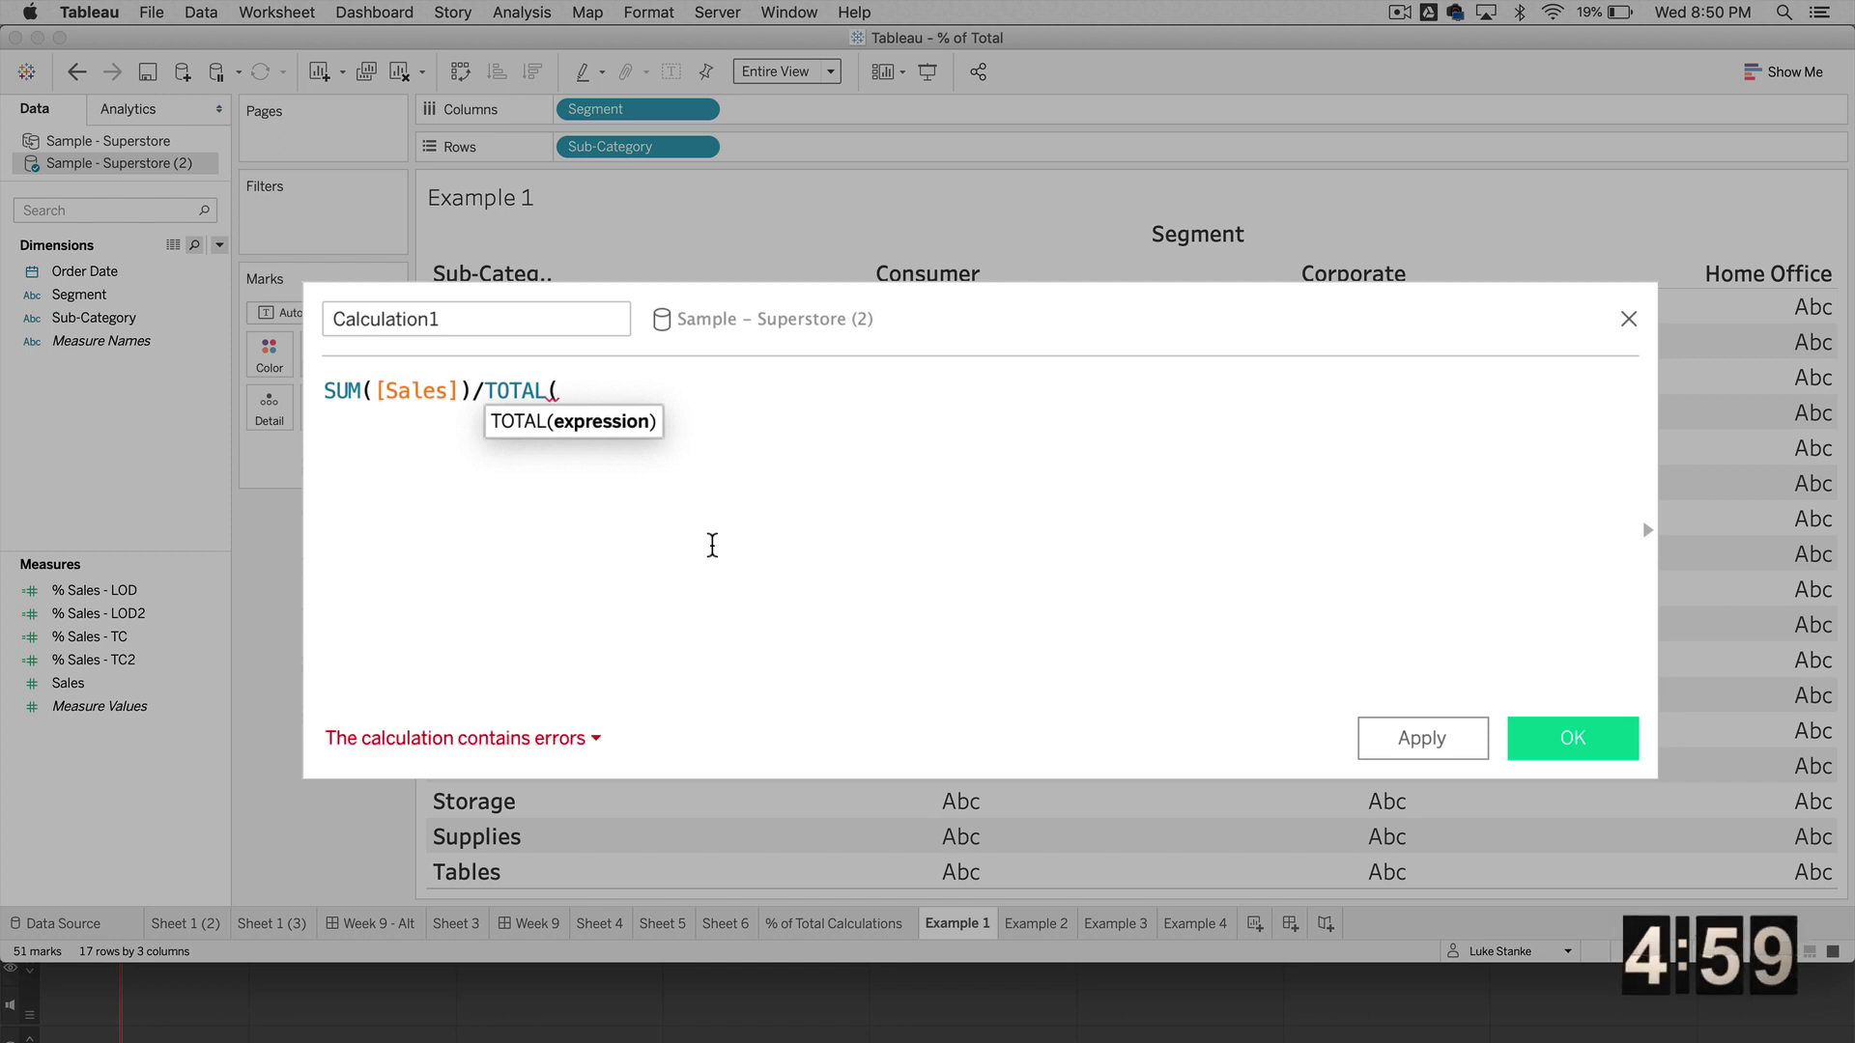
type("SUM([Sales])")
type(")")
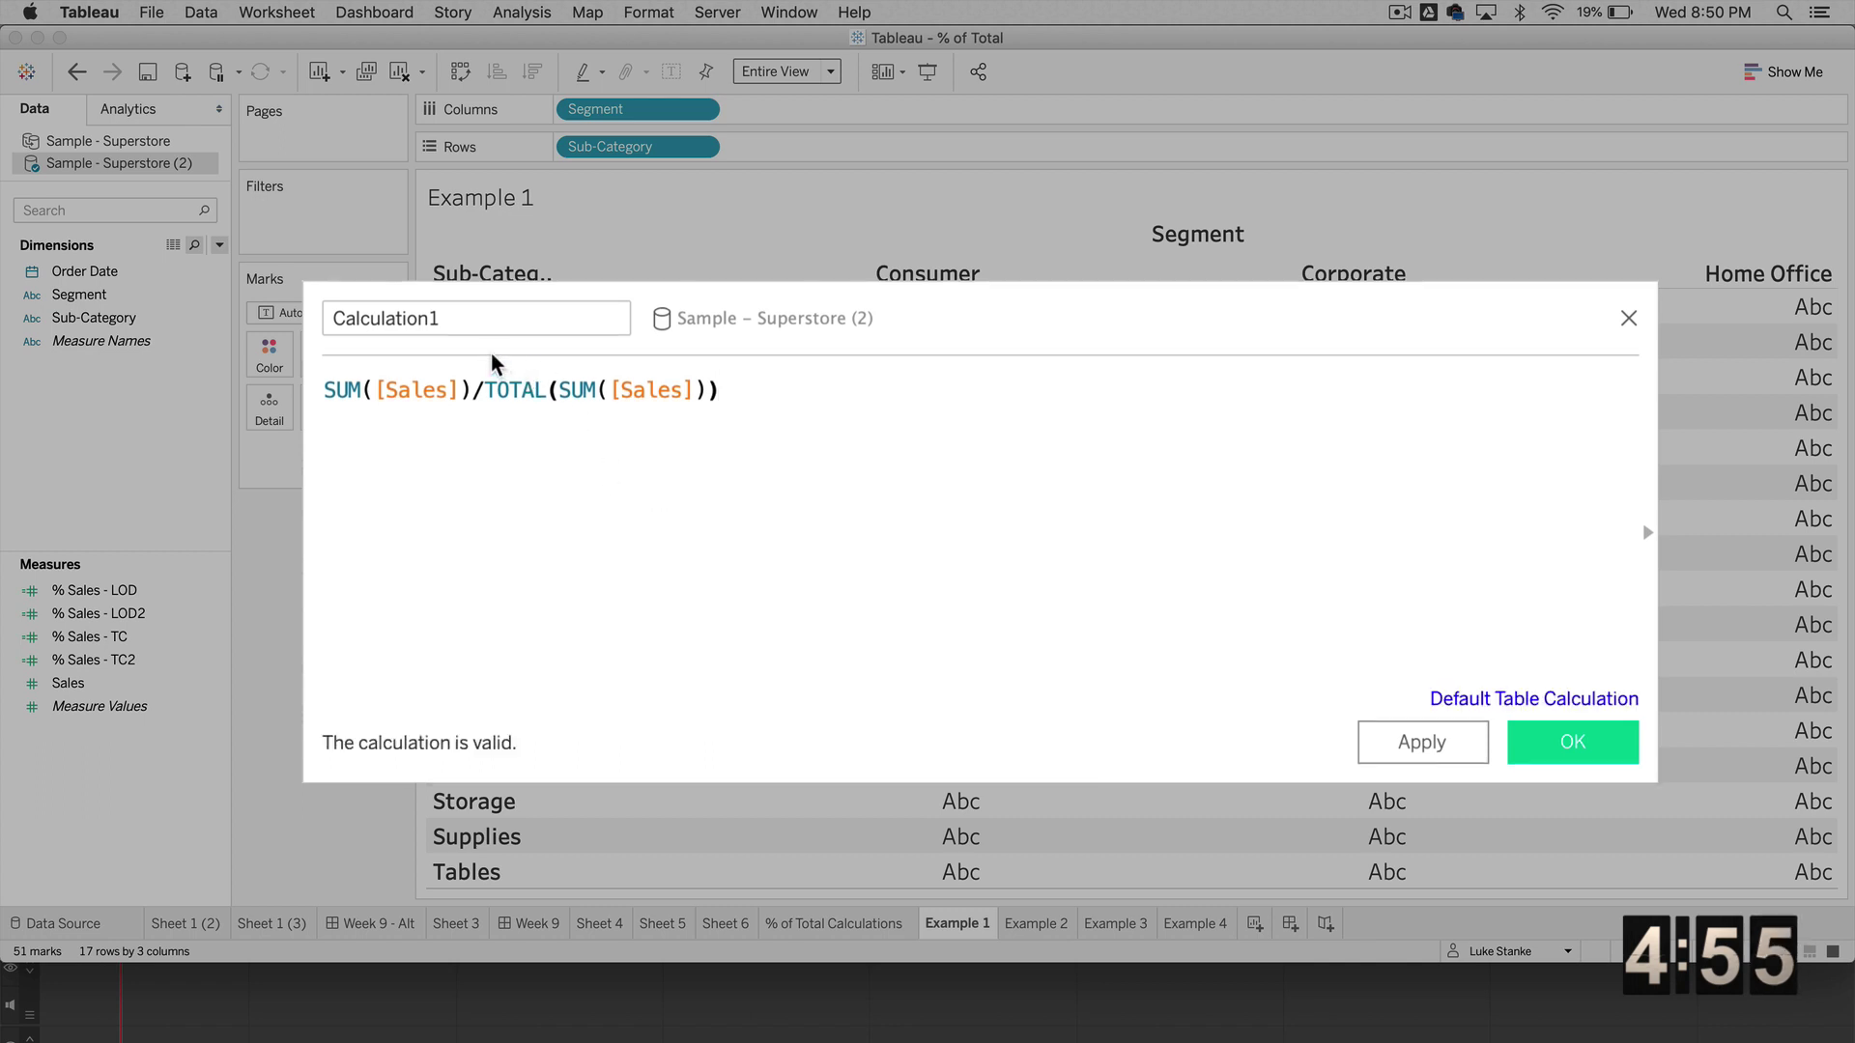
double_click(455, 318)
type("% Sal")
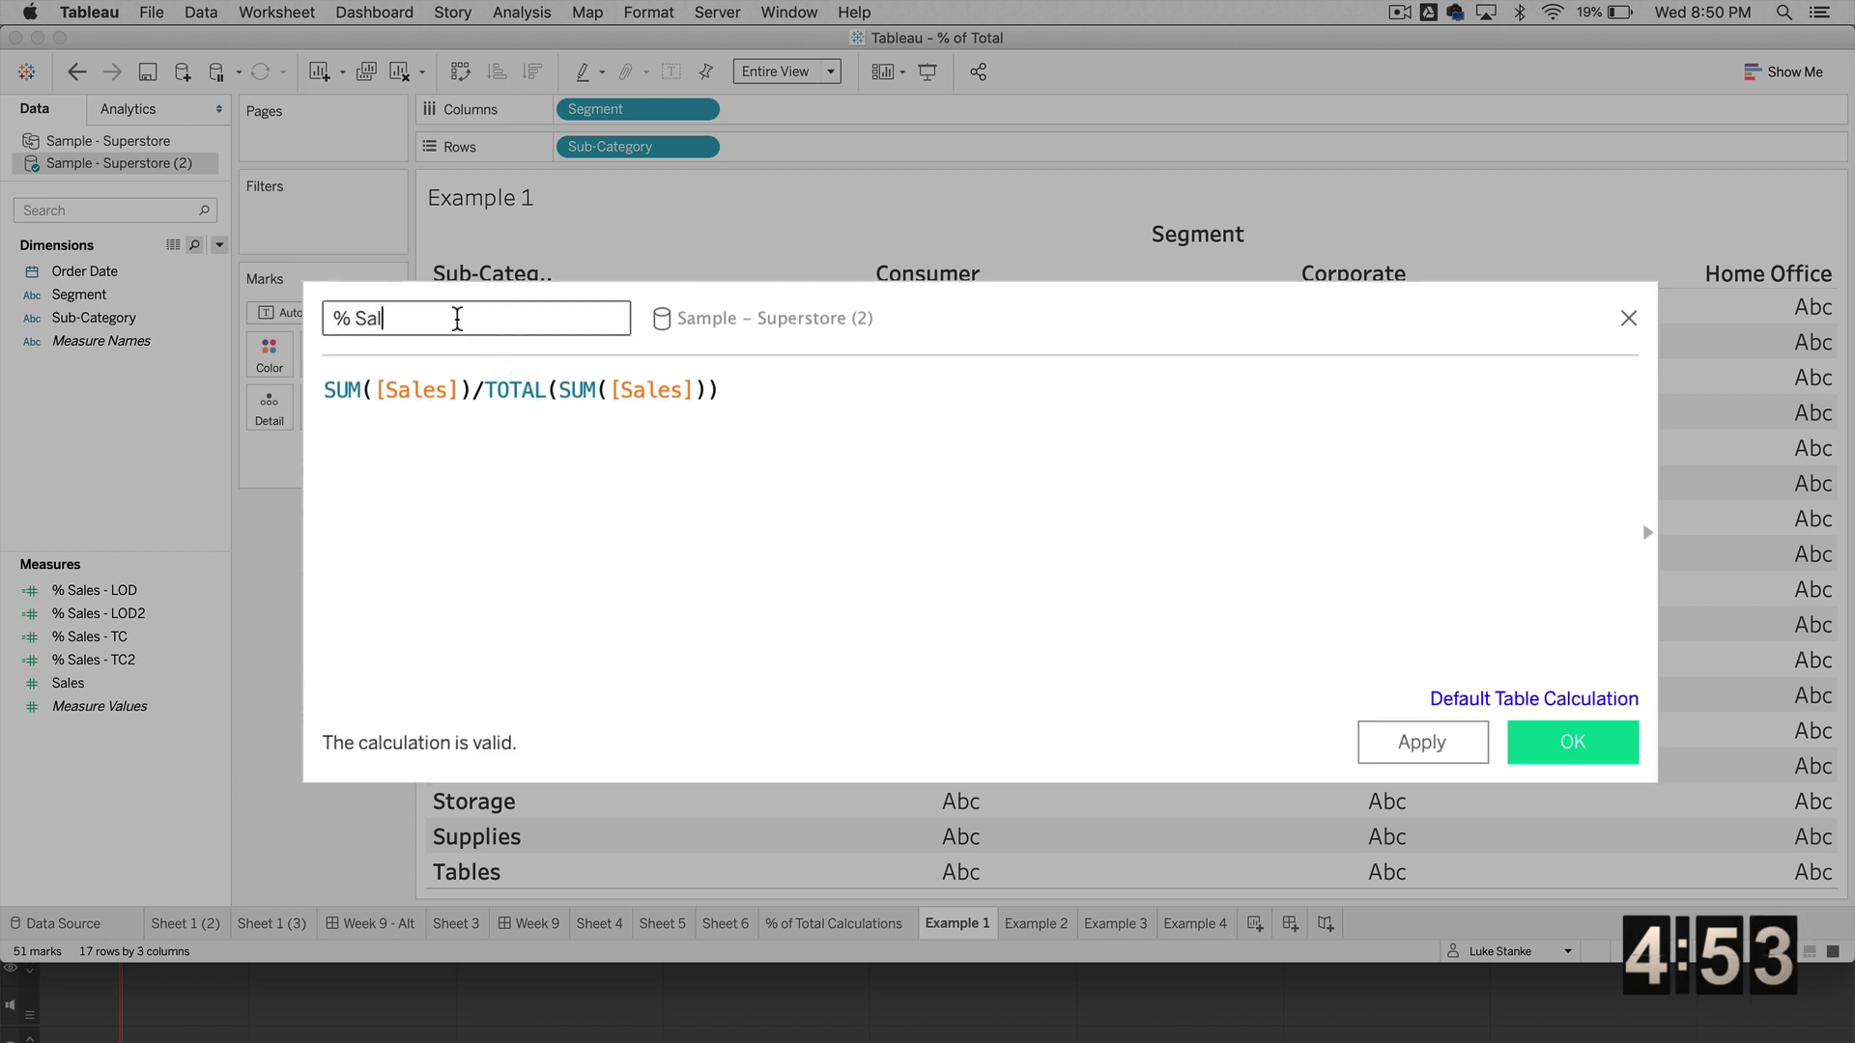
type("es | TC1")
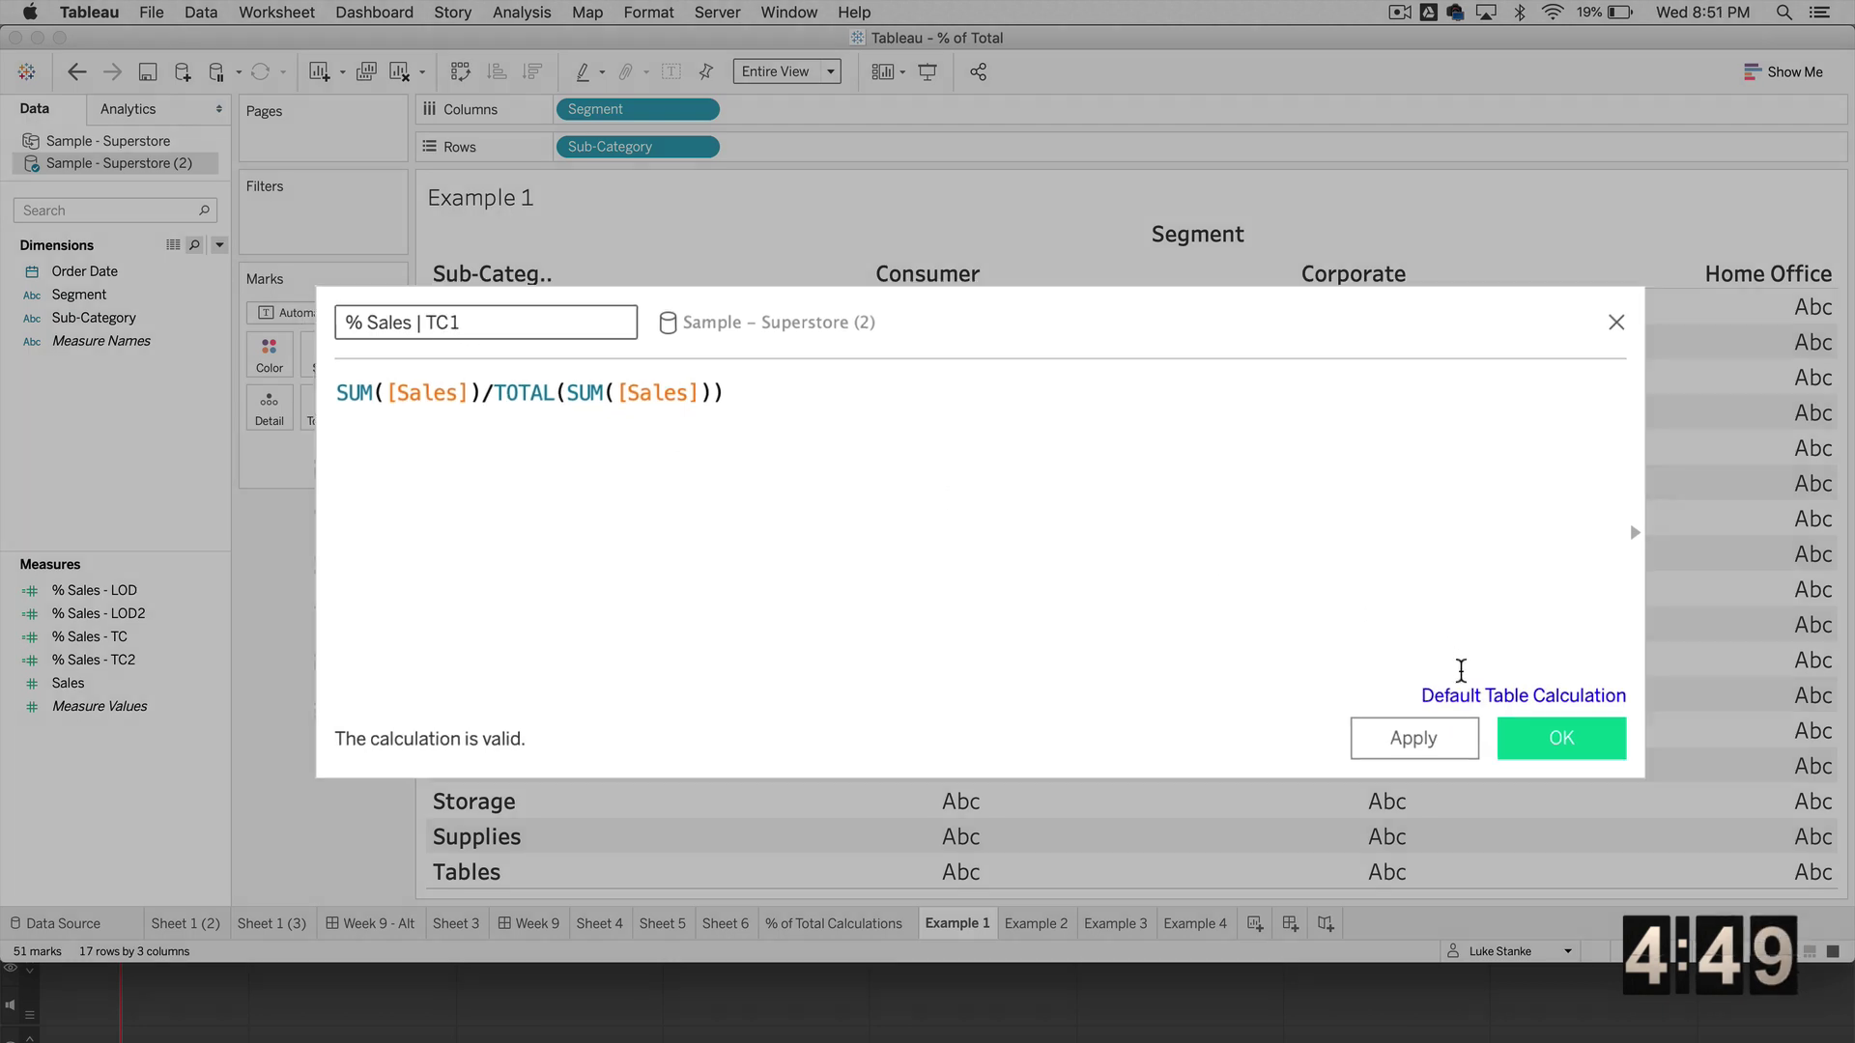
key("Return")
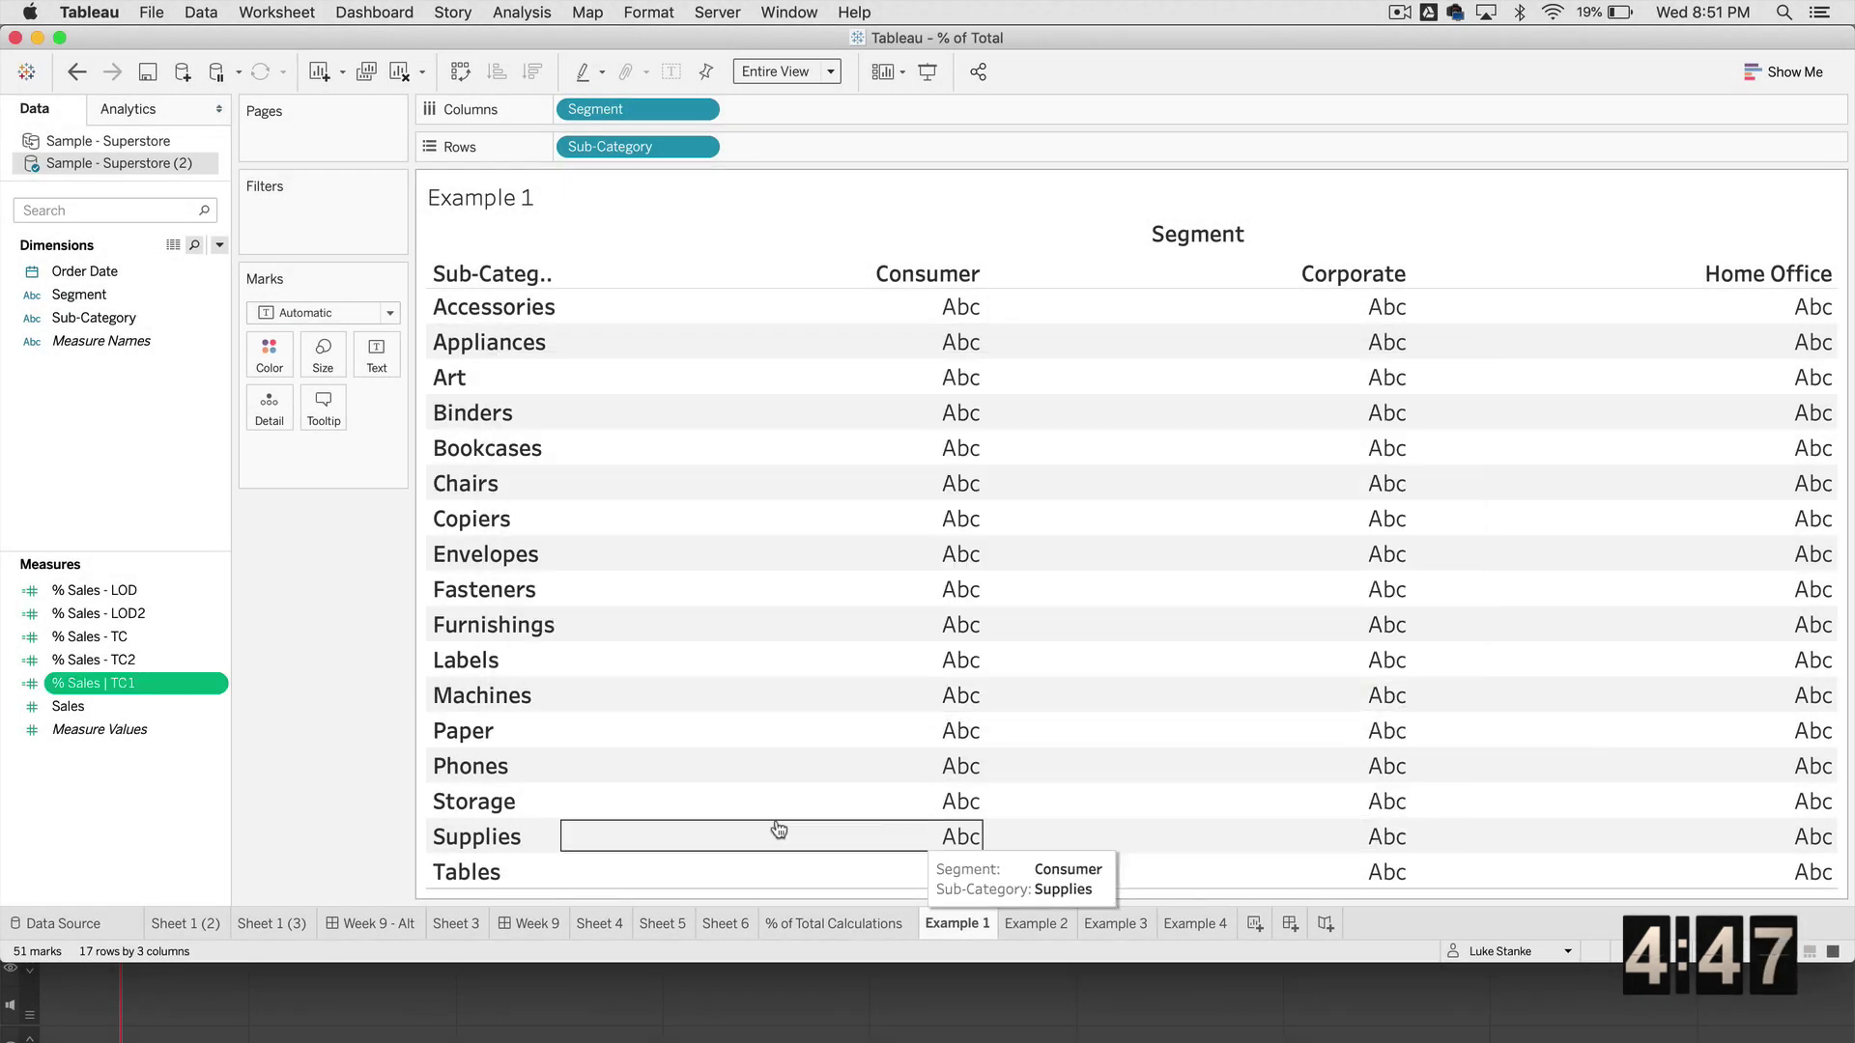
Step: Duplicate the % Sales | TC1 measure and open the copy for editing
left_click(221, 245)
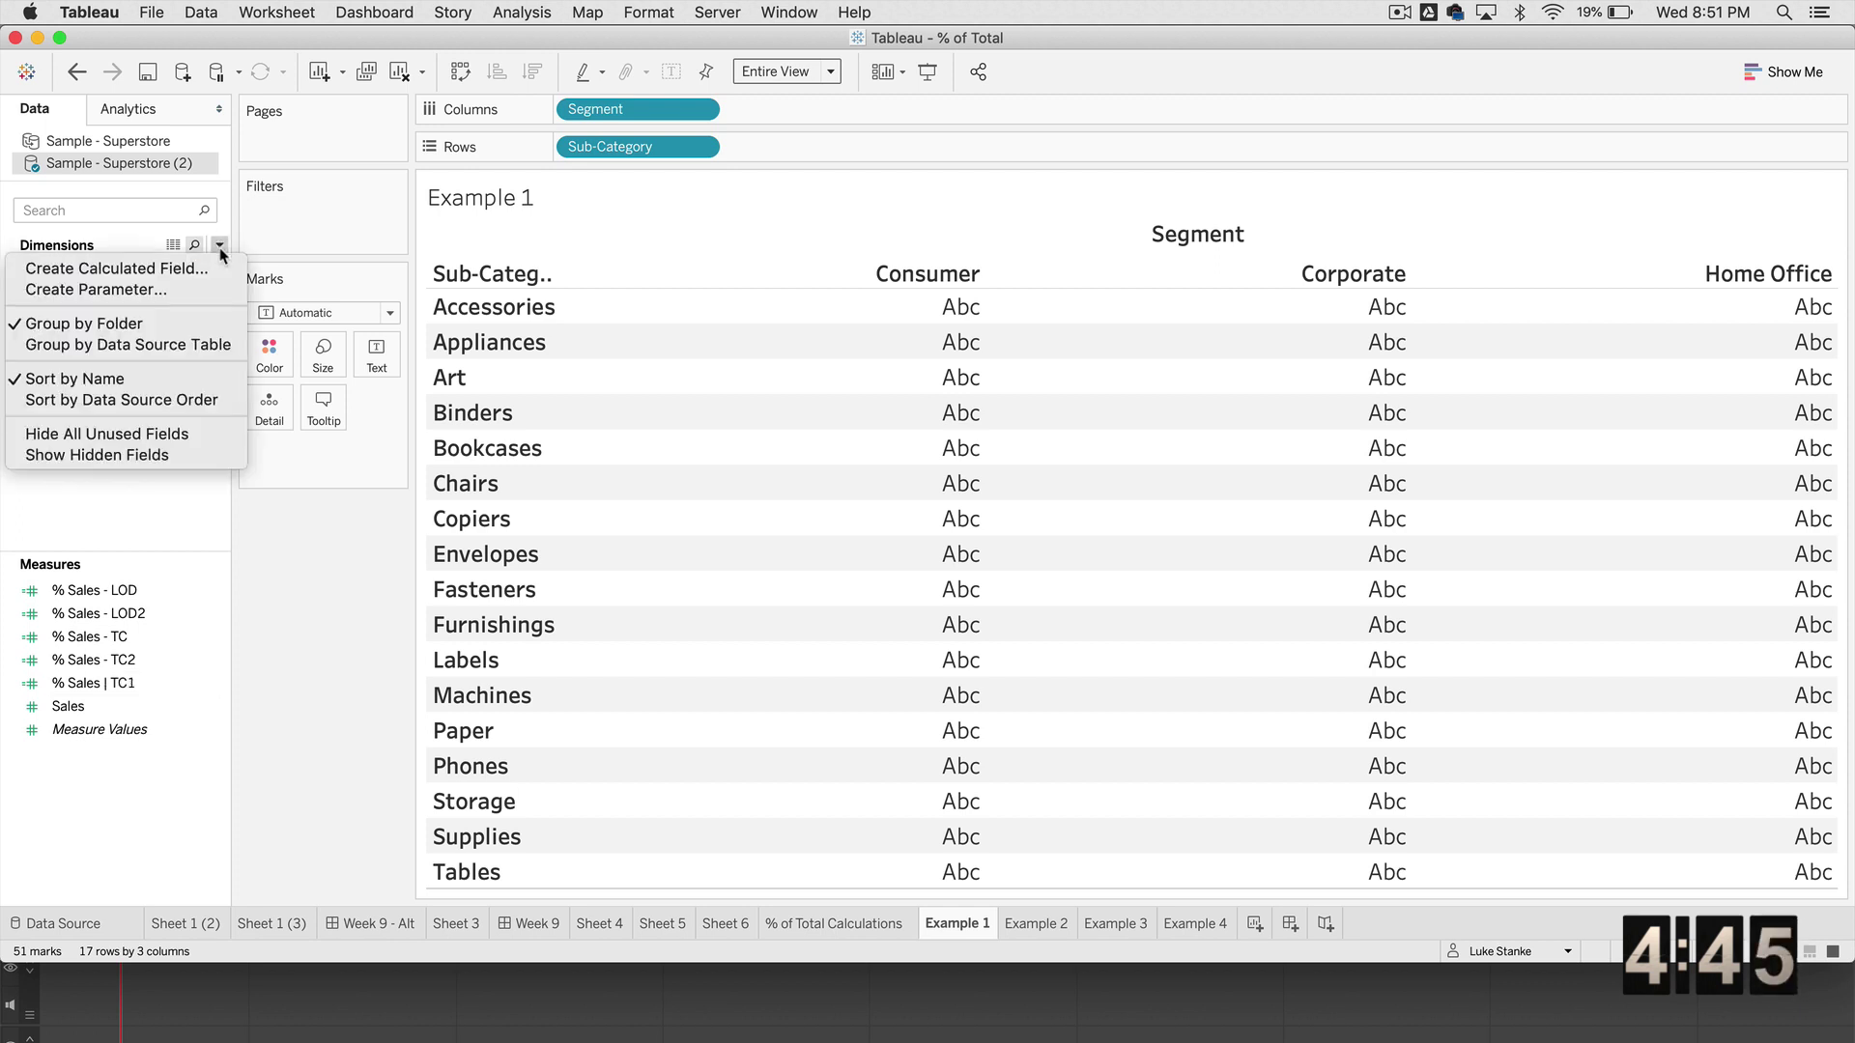
left_click(193, 265)
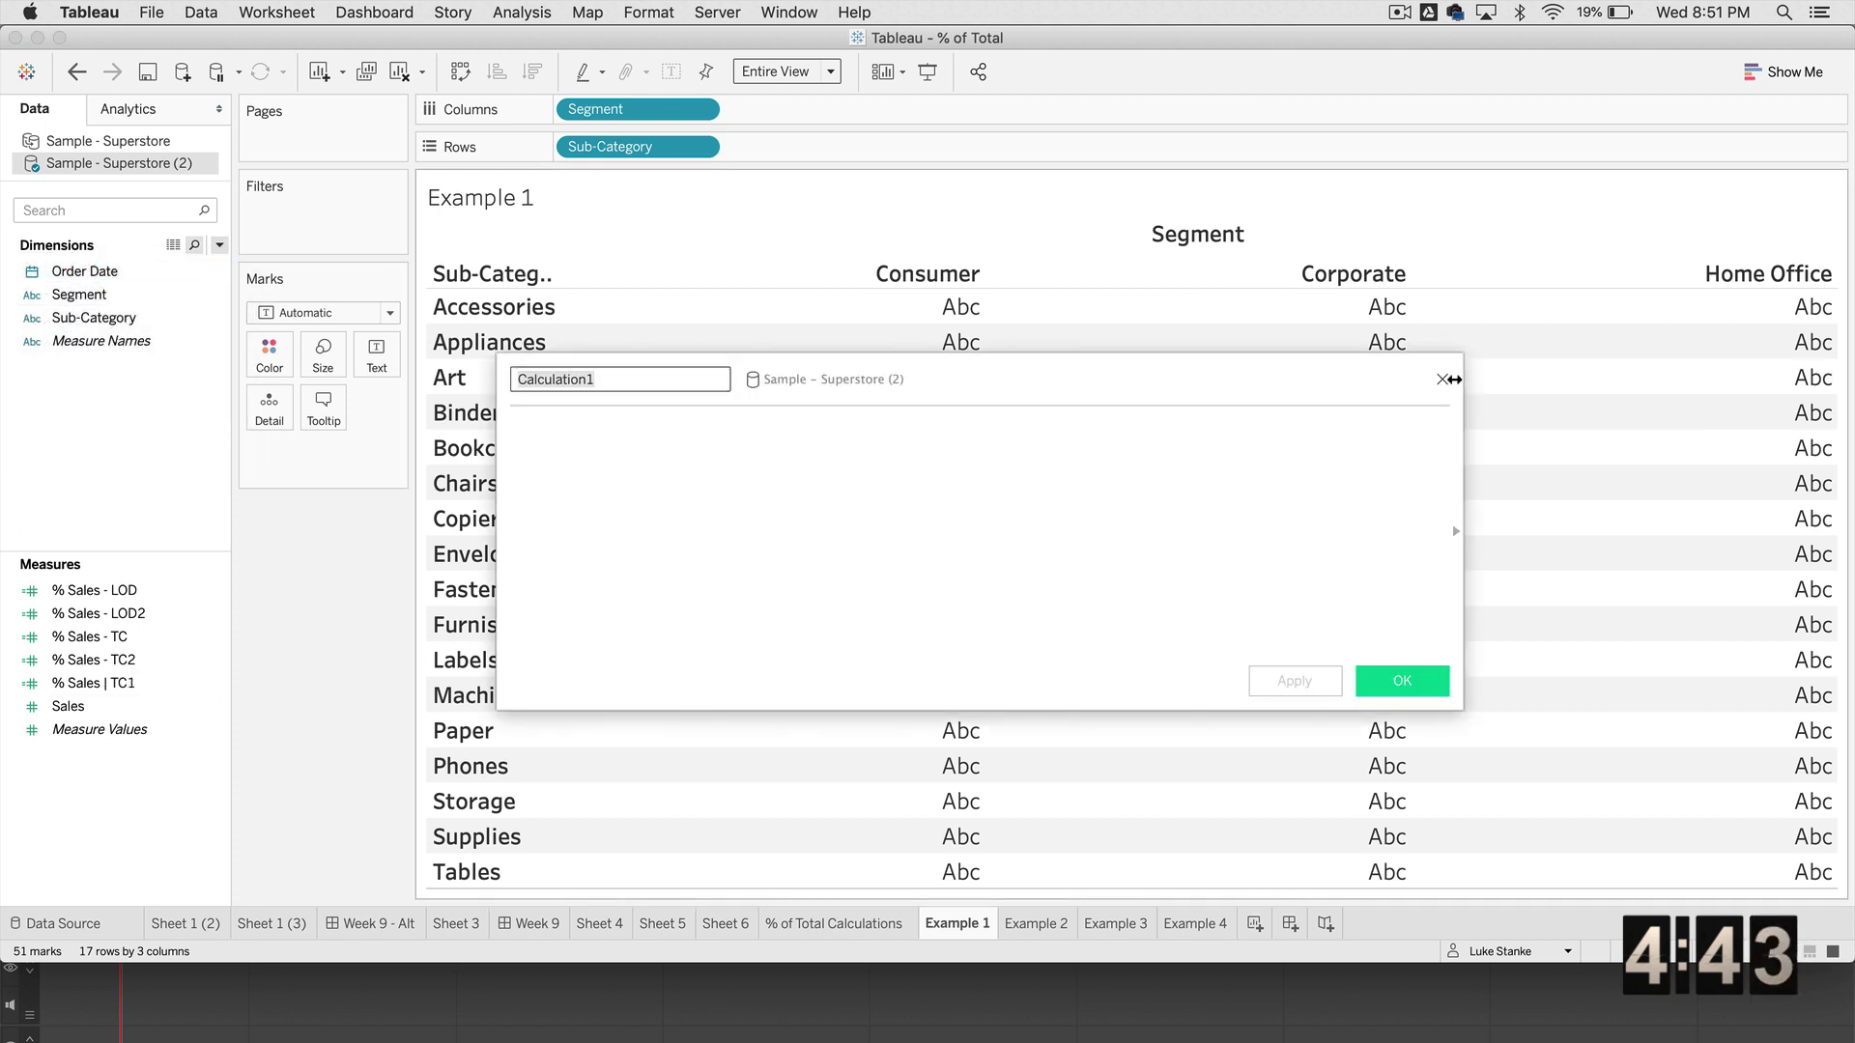
left_click(1442, 379)
left_click(120, 685)
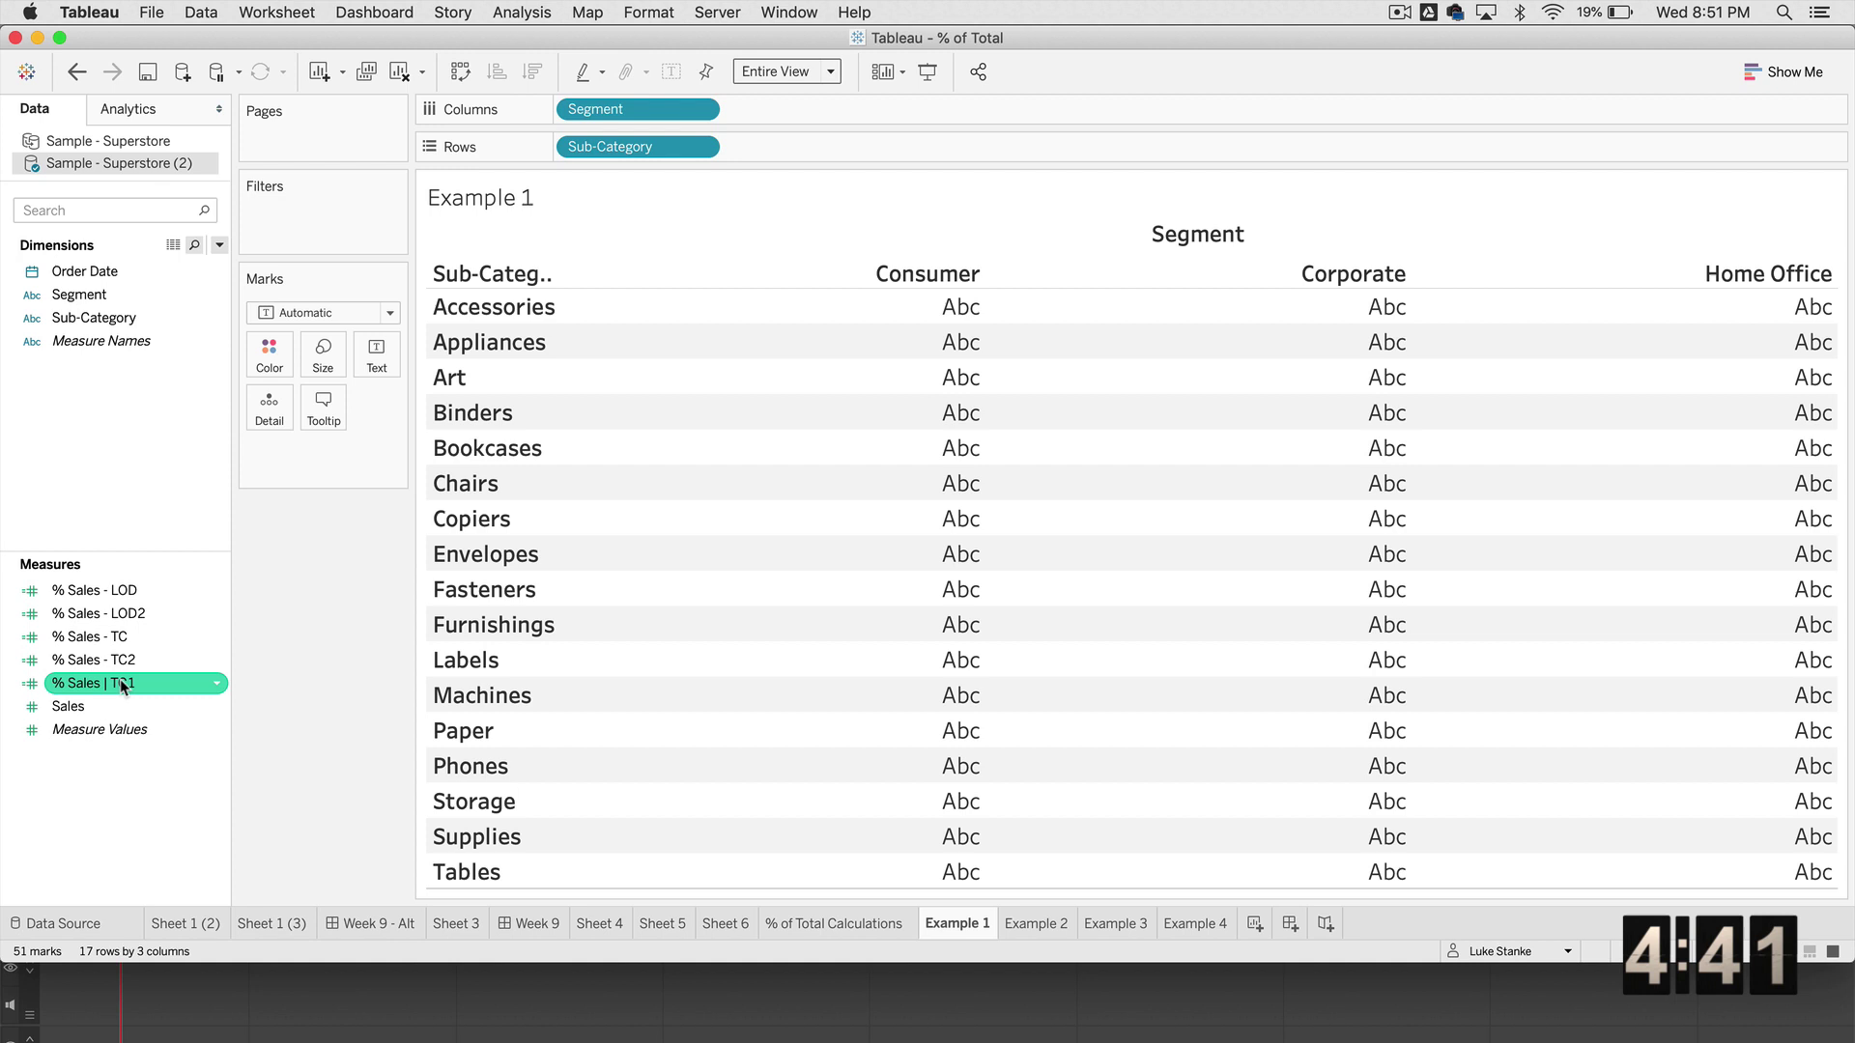
right_click(120, 683)
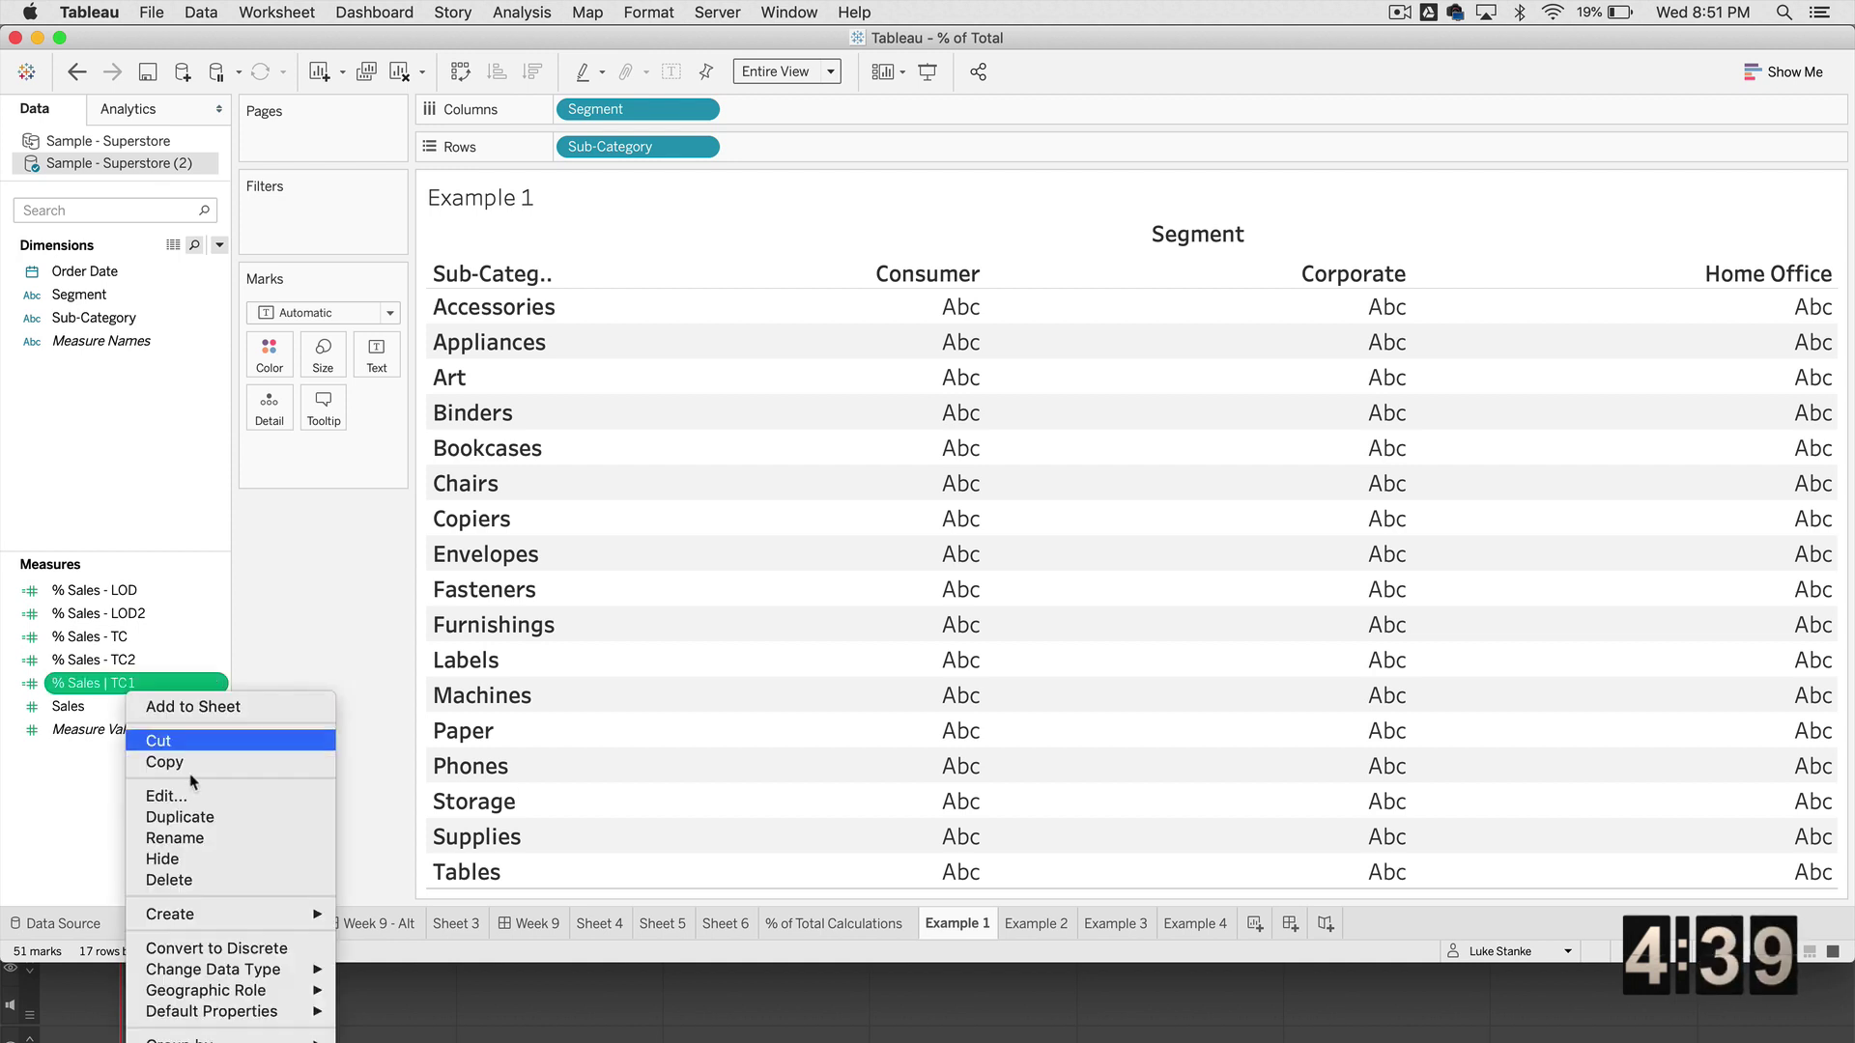
left_click(250, 817)
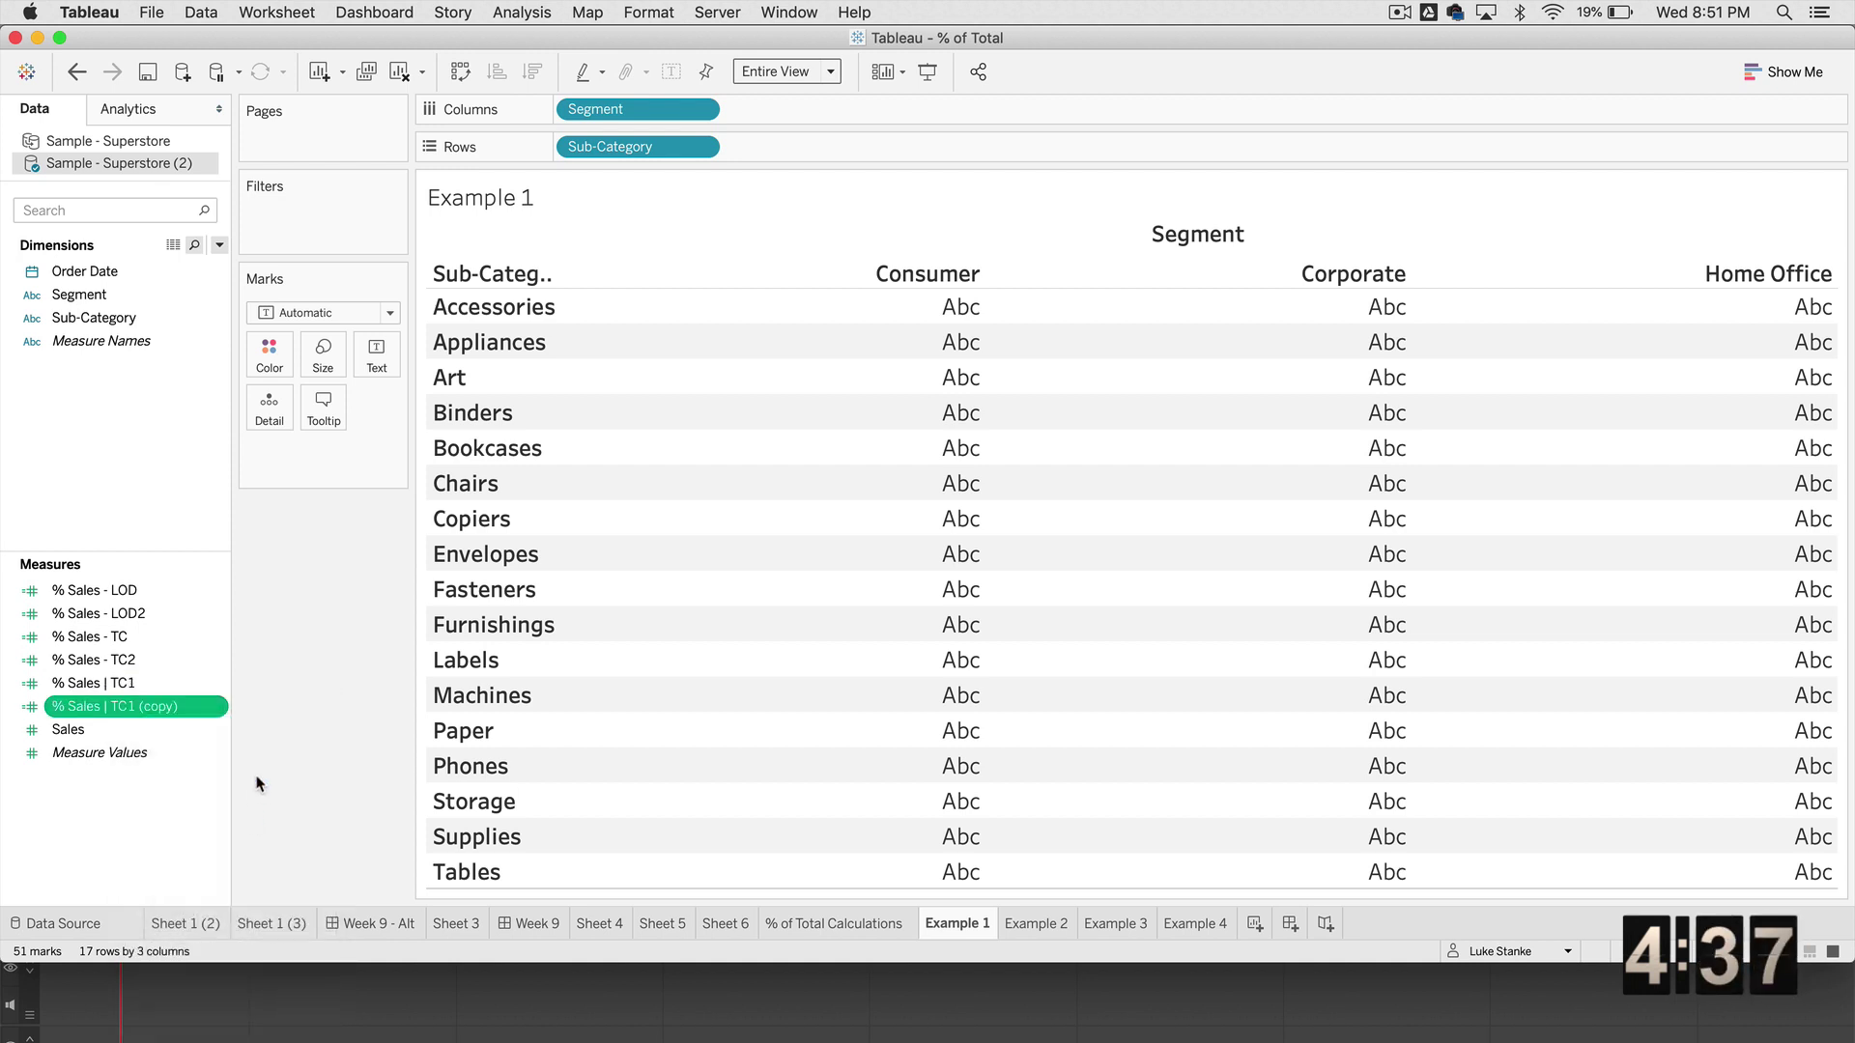
right_click(213, 708)
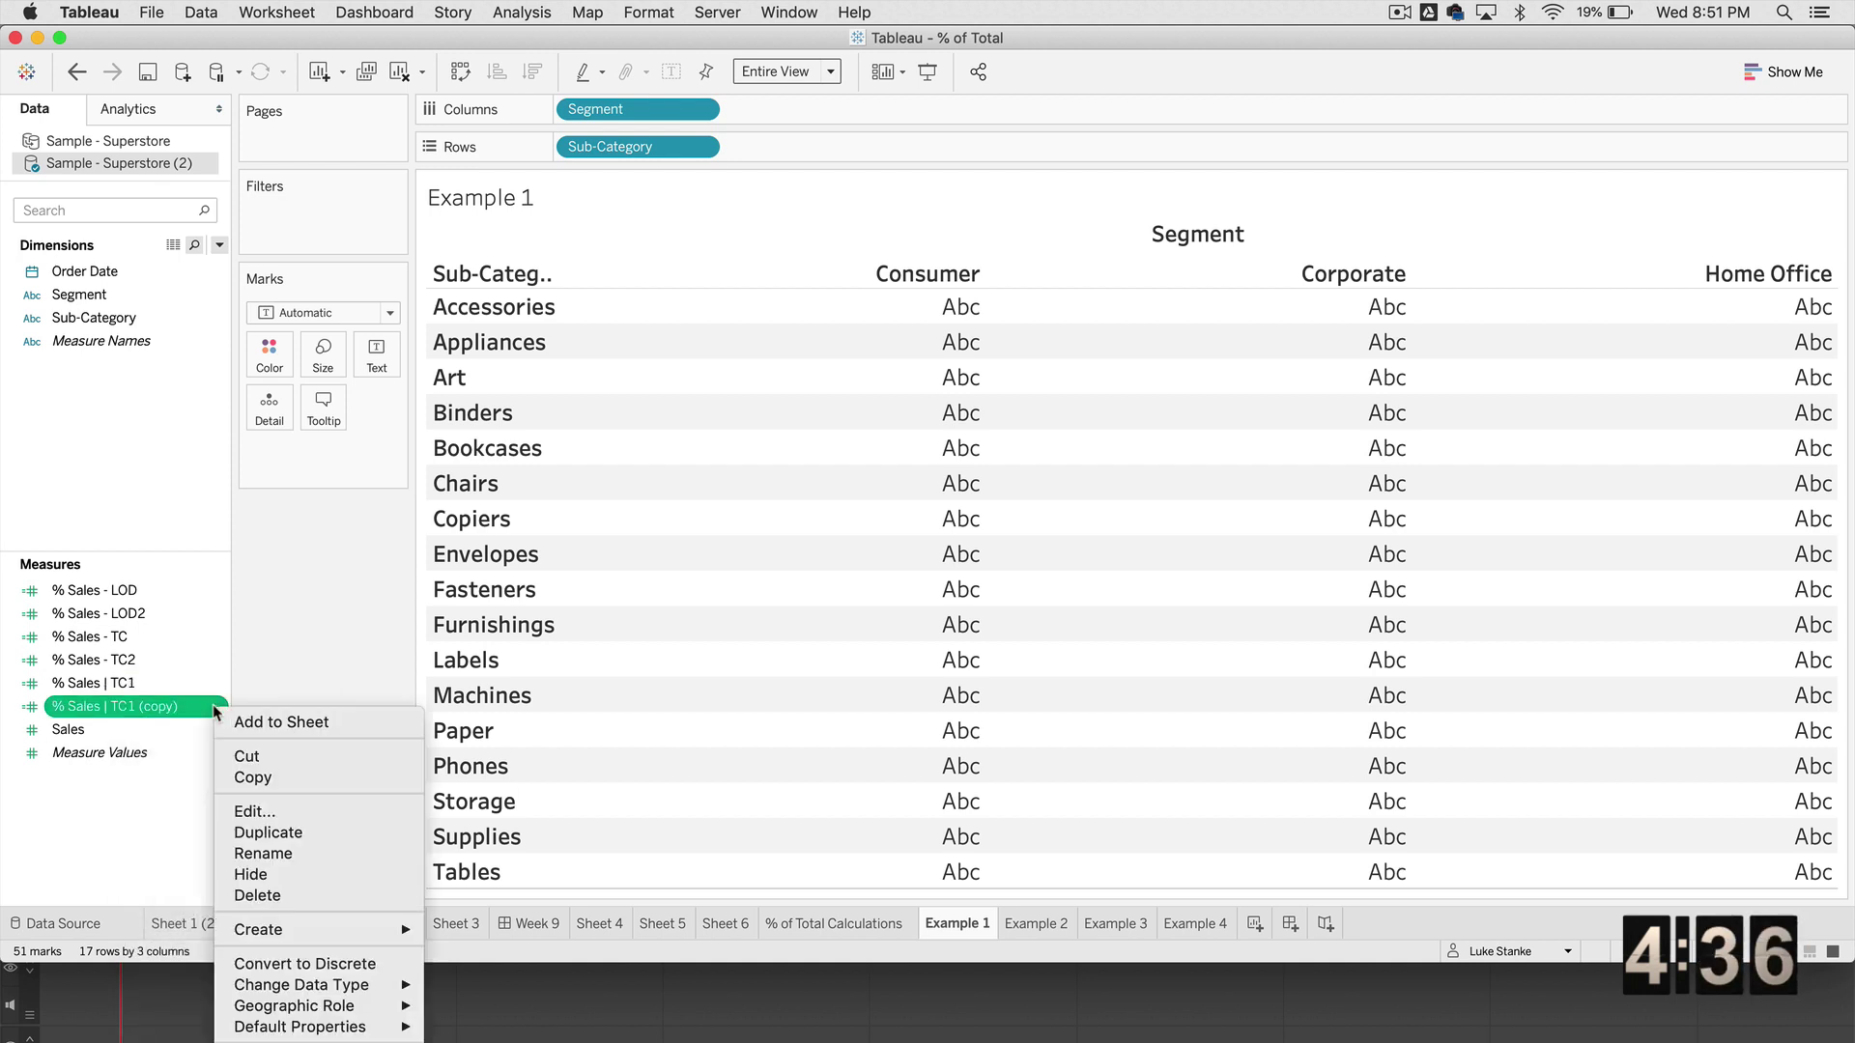
left_click(268, 819)
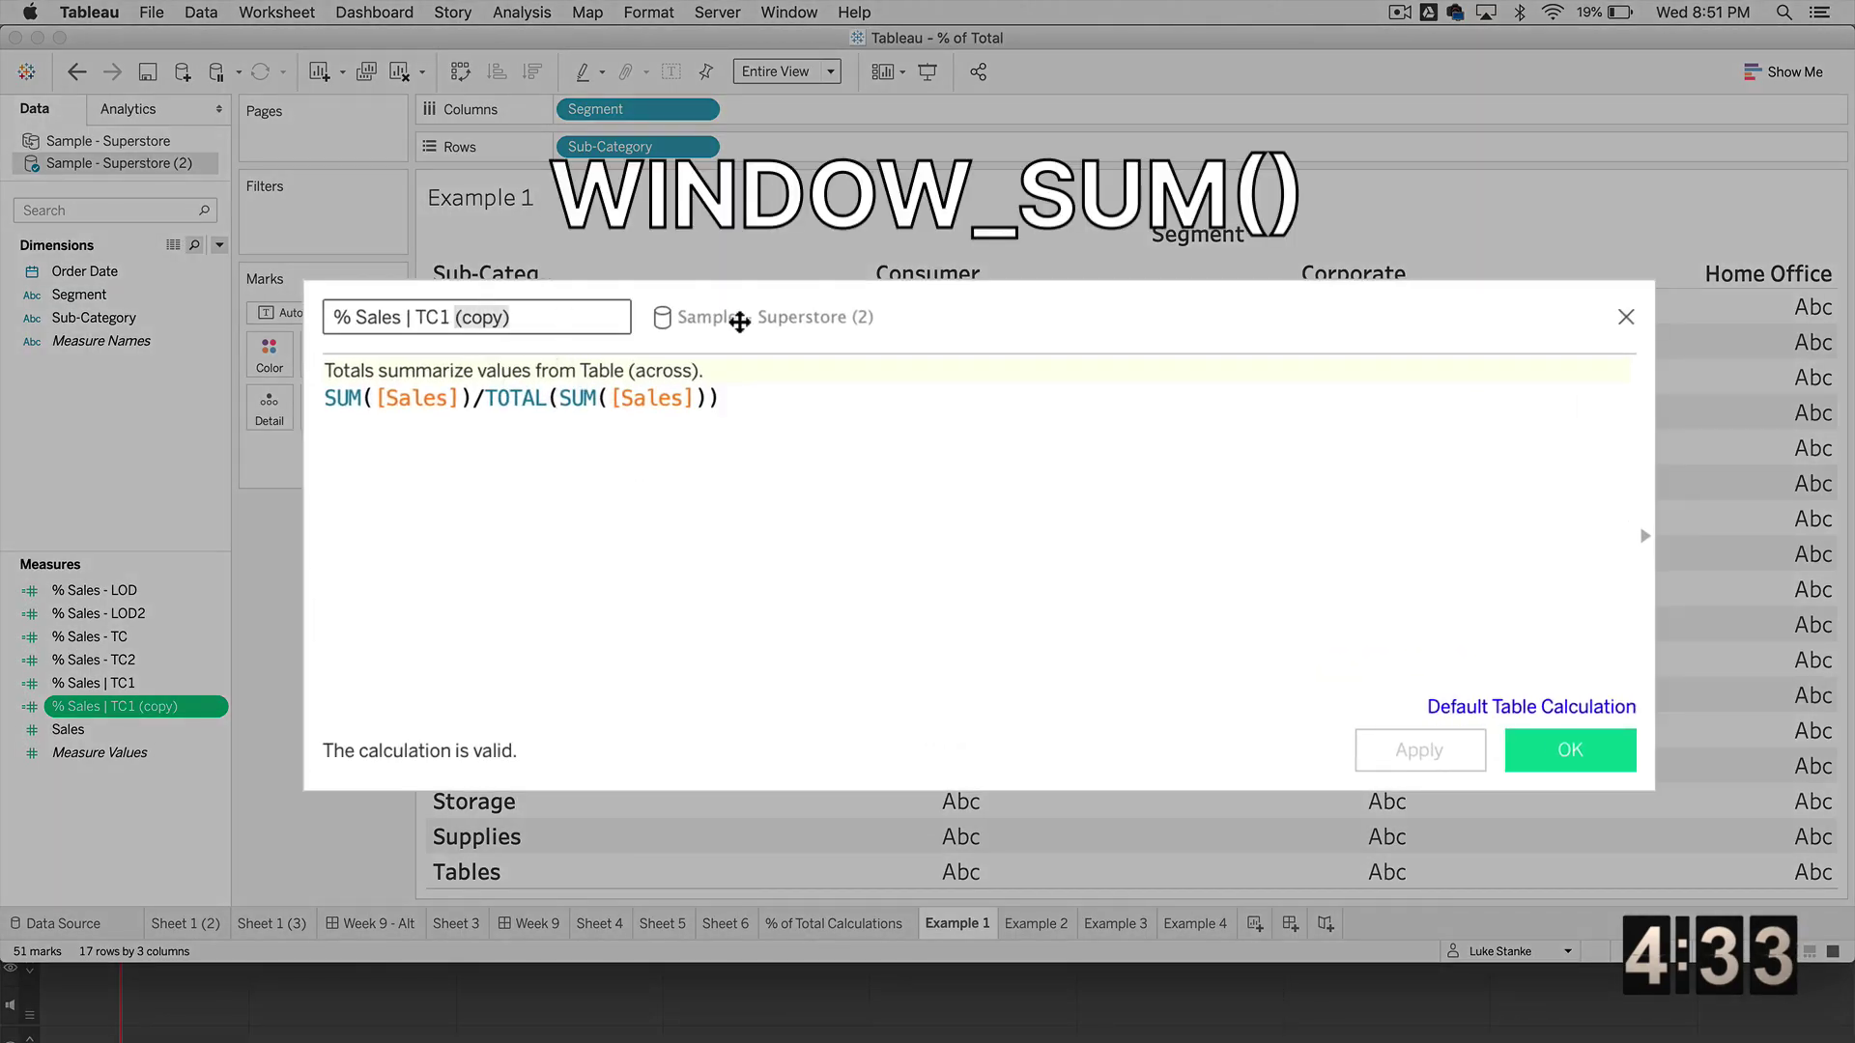
Step: Replace TOTAL with WINDOW_SUM and save the copy as % Sales | TC2
key("BackSpace")
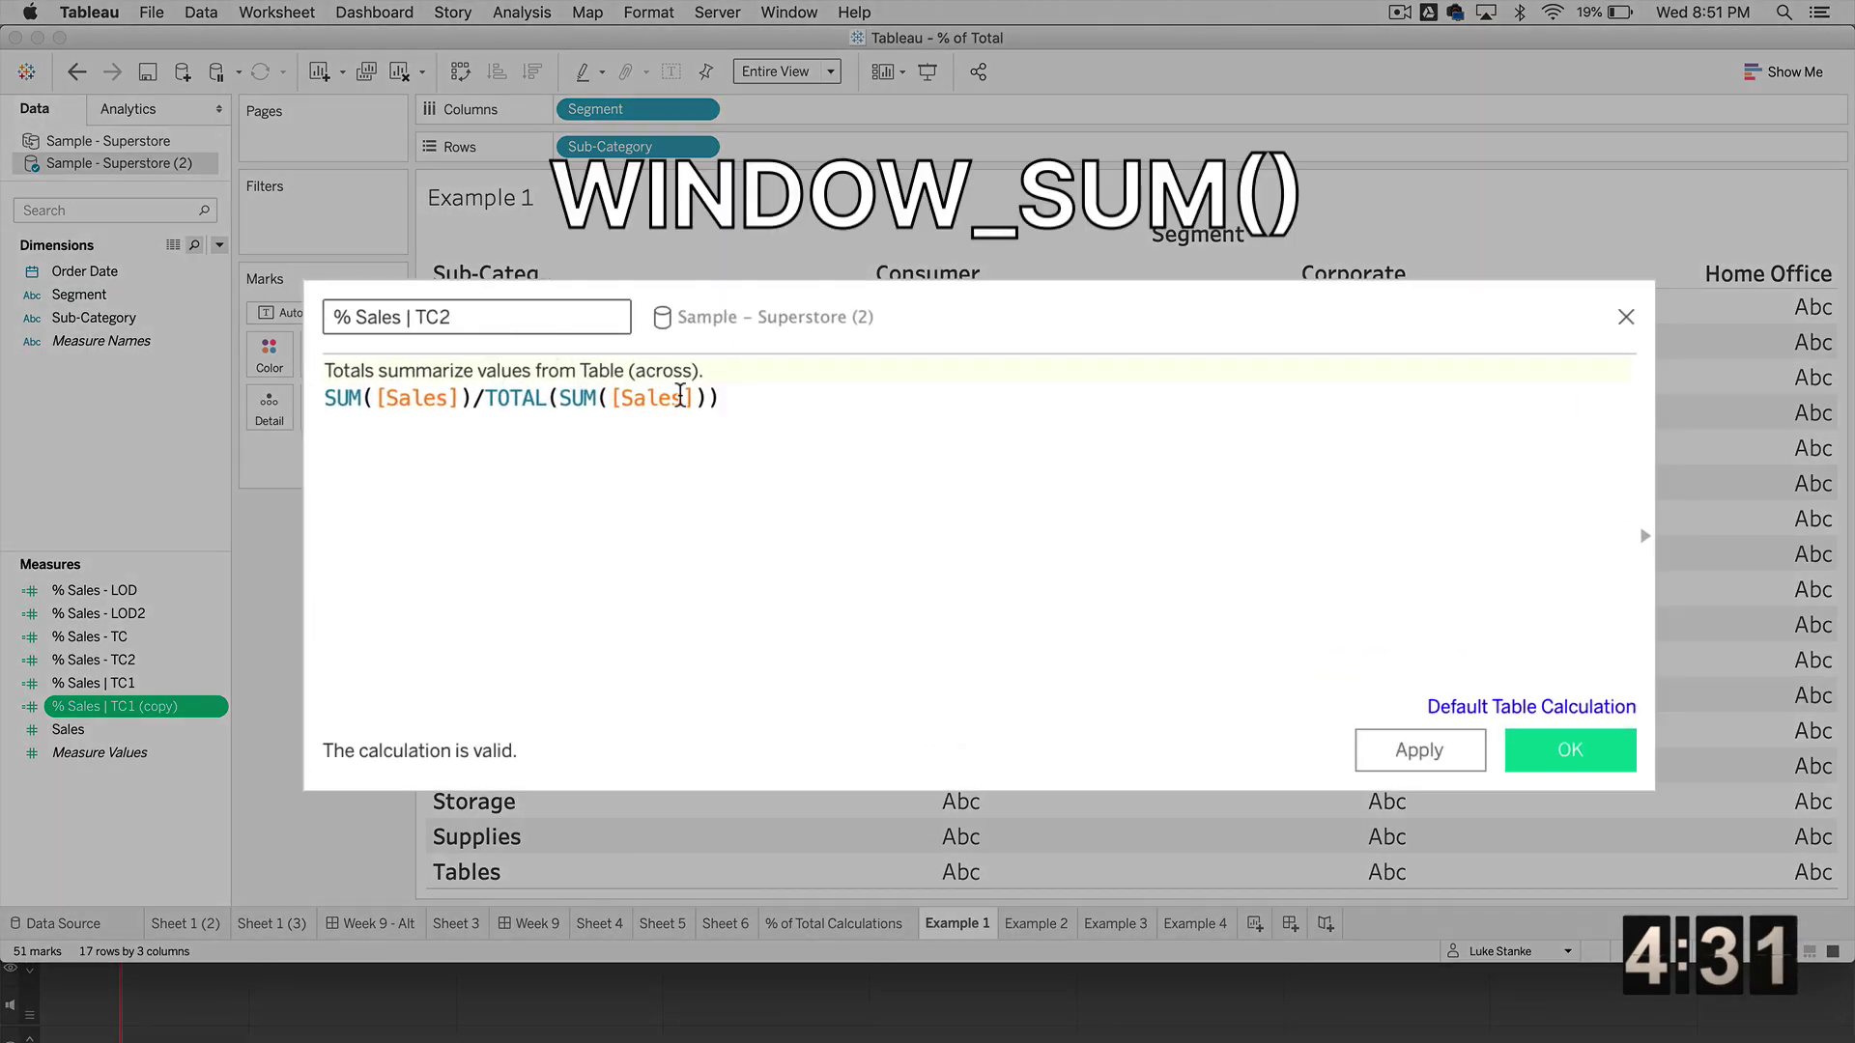
double_click(521, 397)
type("WINDOW")
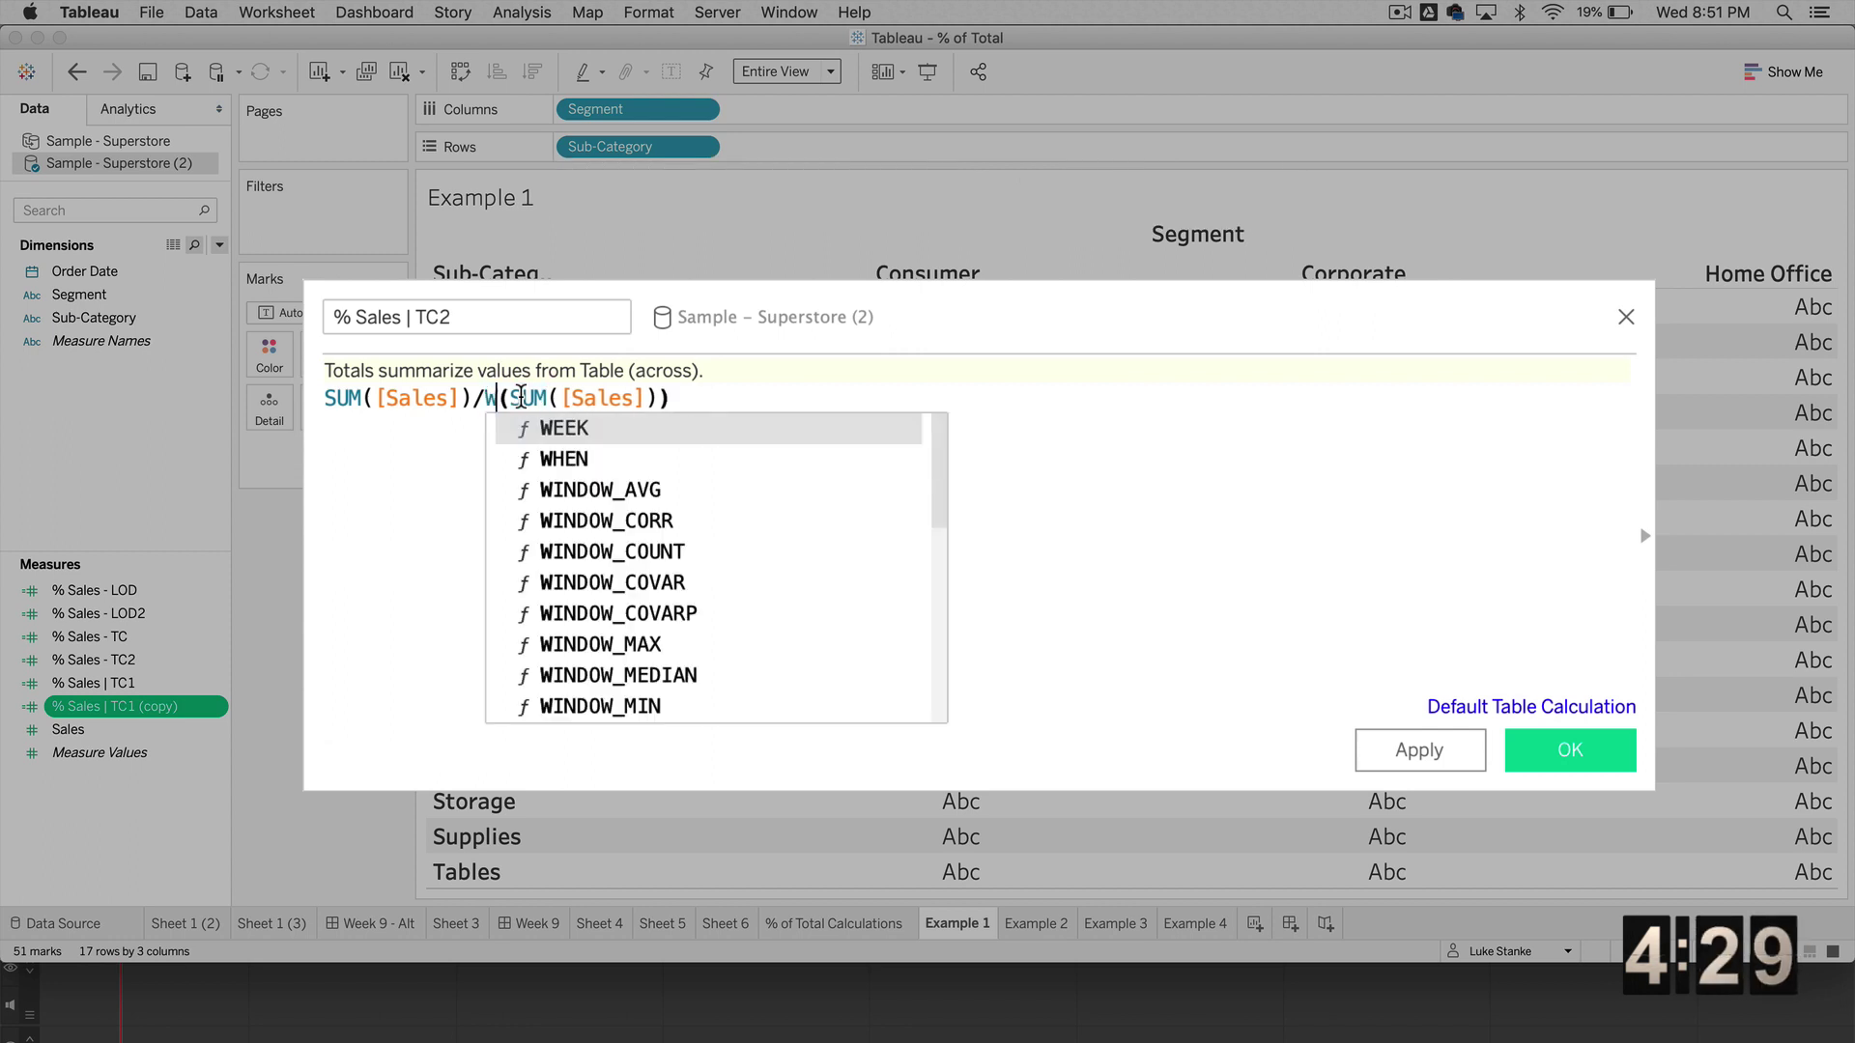
type("_SUM")
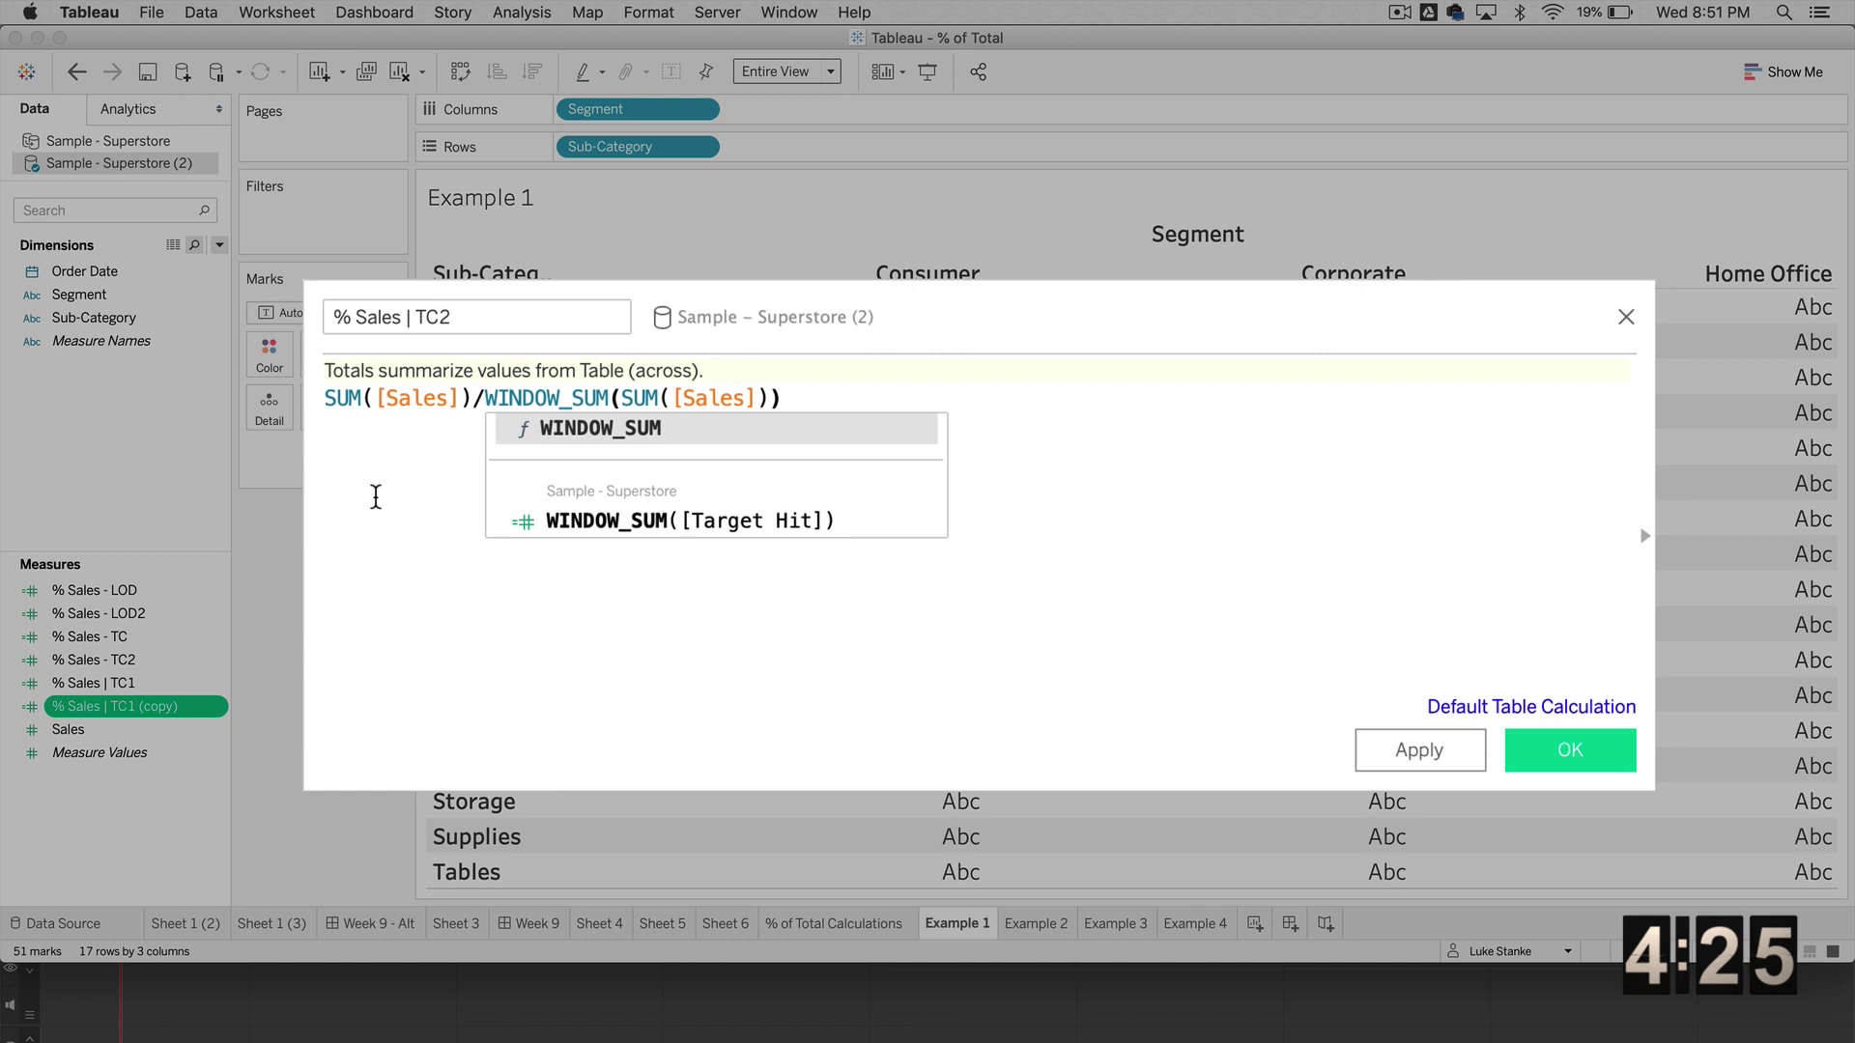
left_click(422, 509)
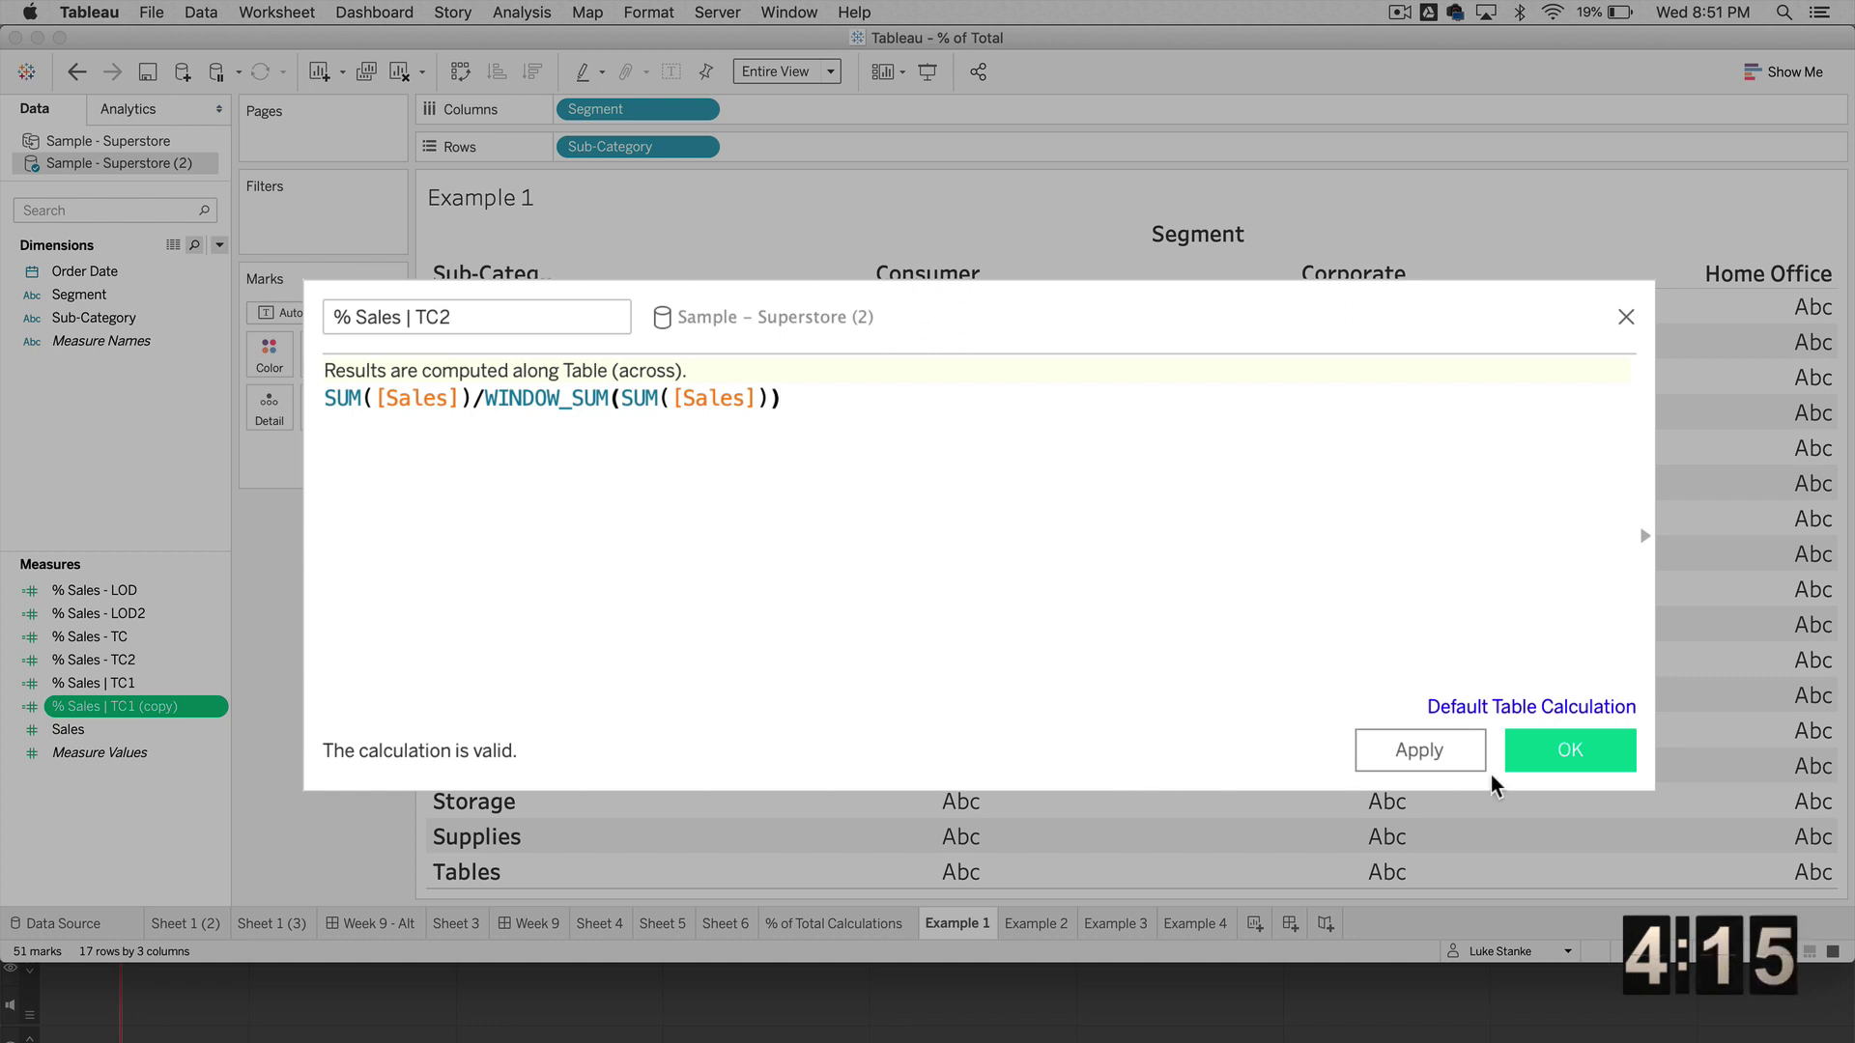
left_click(1566, 752)
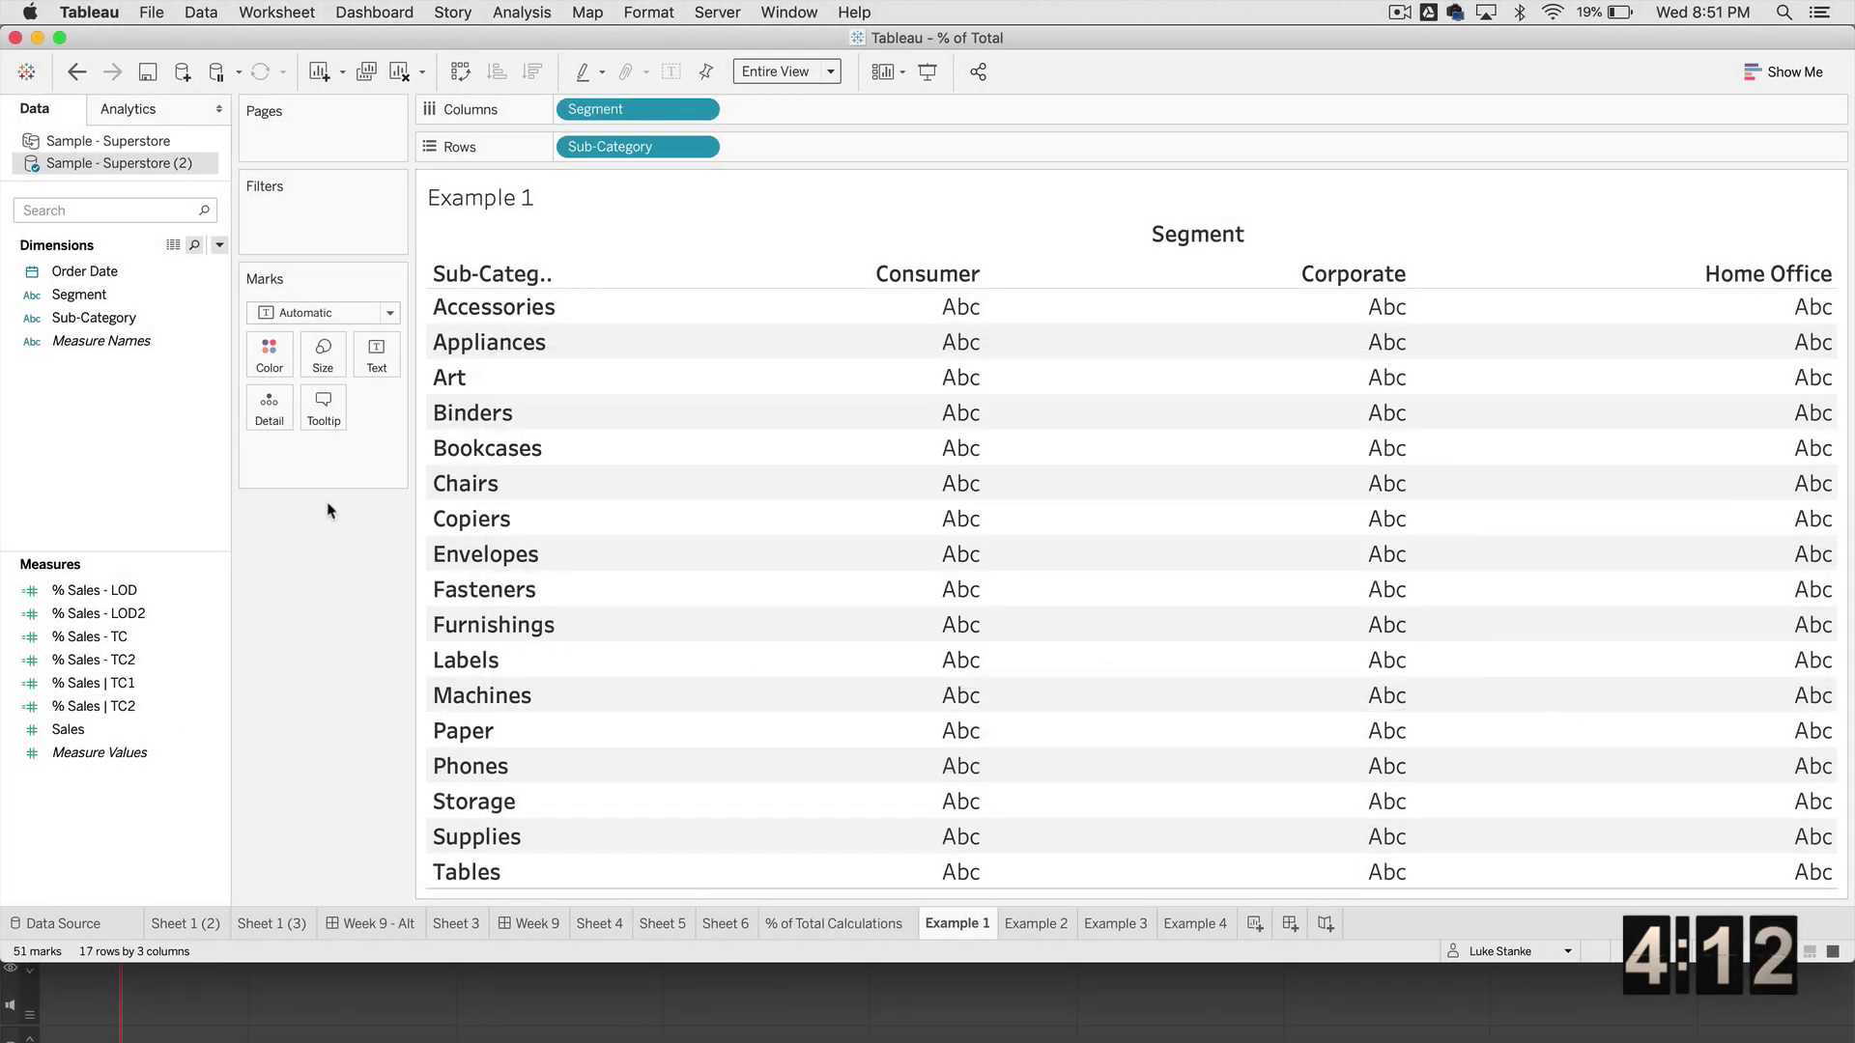
Step: Start a new calculated field named % Sales | LOD1 beginning with SUM([Sales])
left_click(219, 244)
left_click(201, 268)
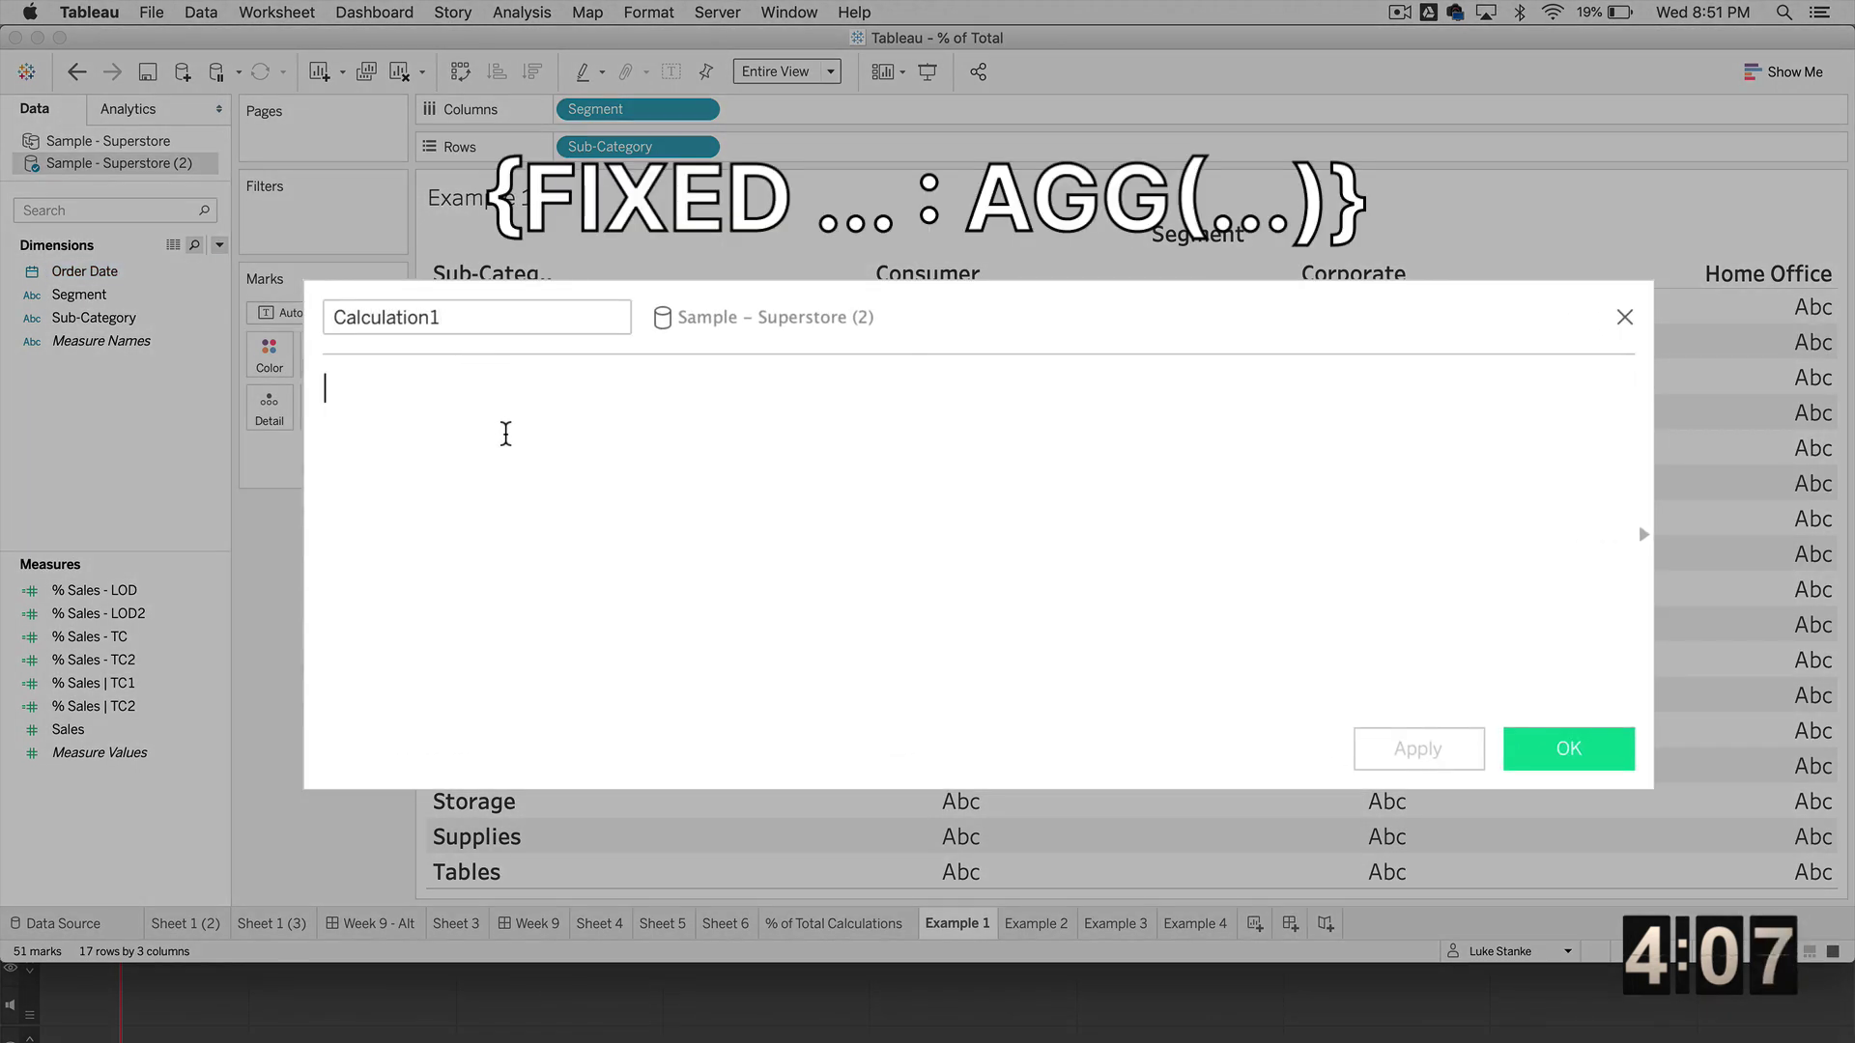
type("SUM([Sales])")
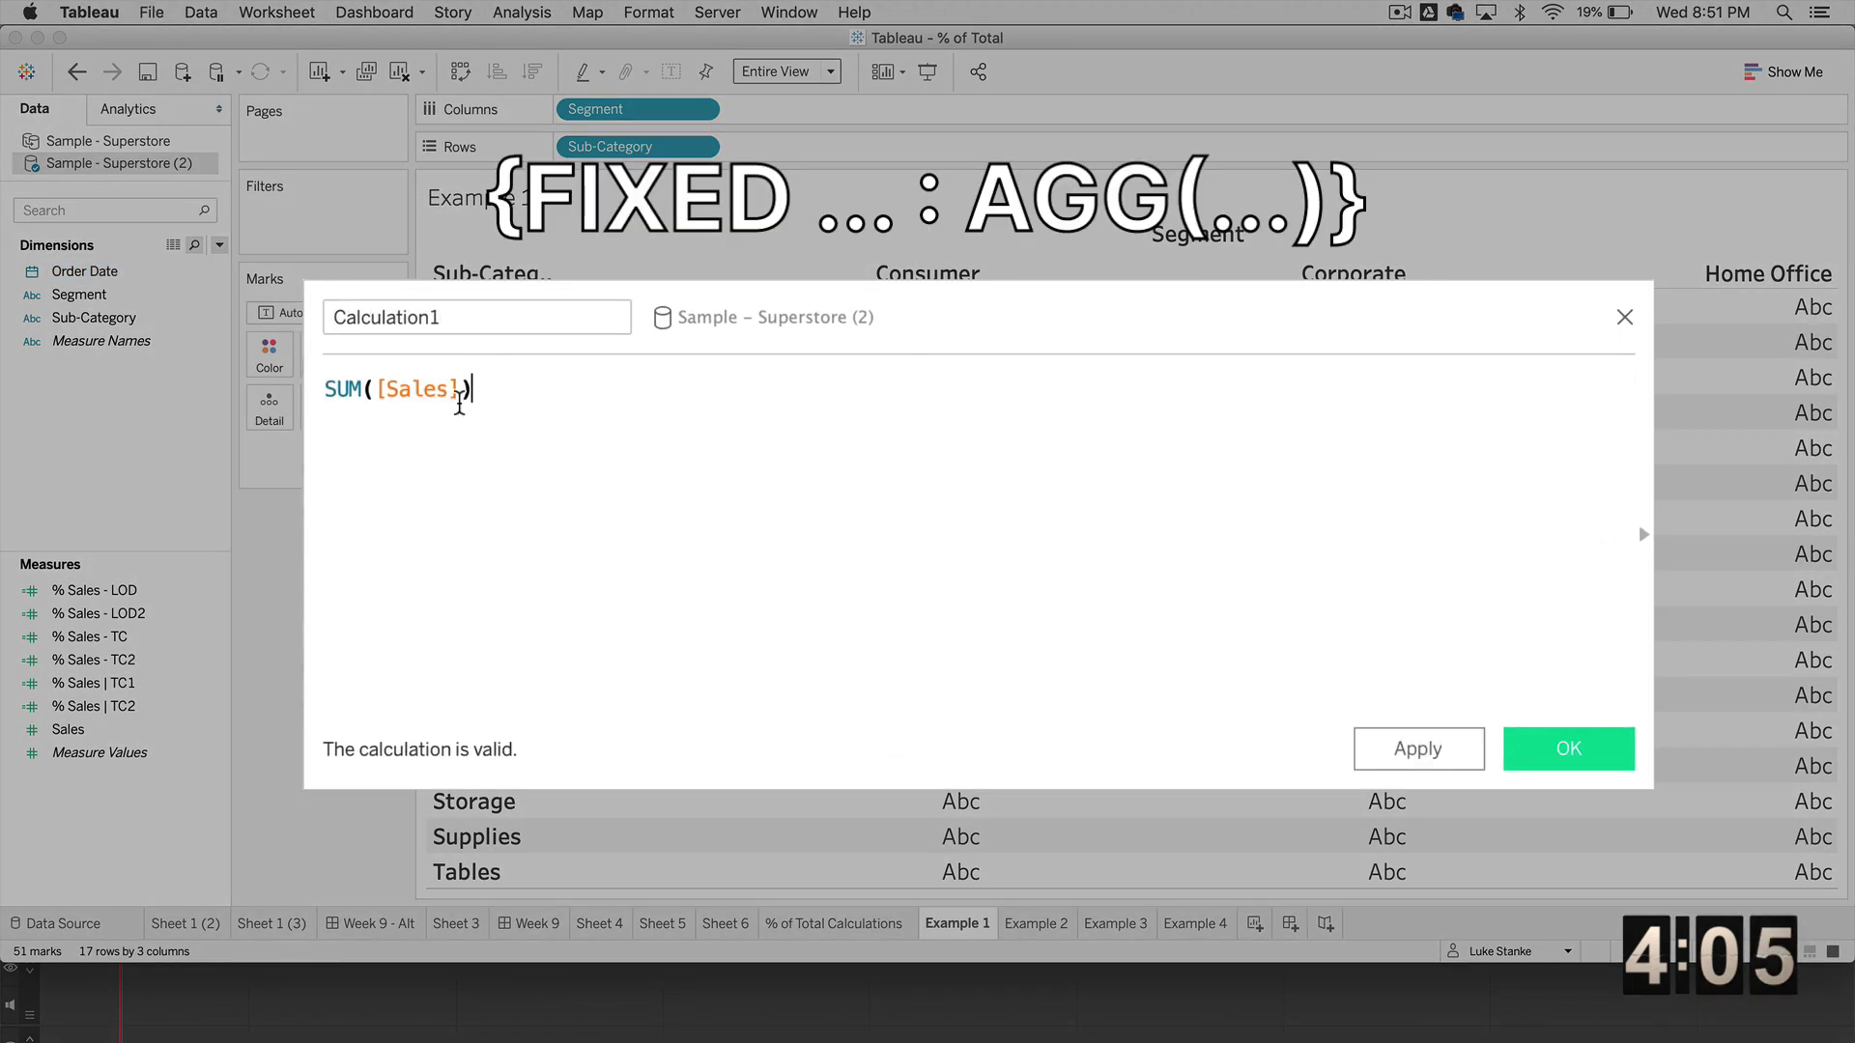
double_click(375, 319)
type("% Sale")
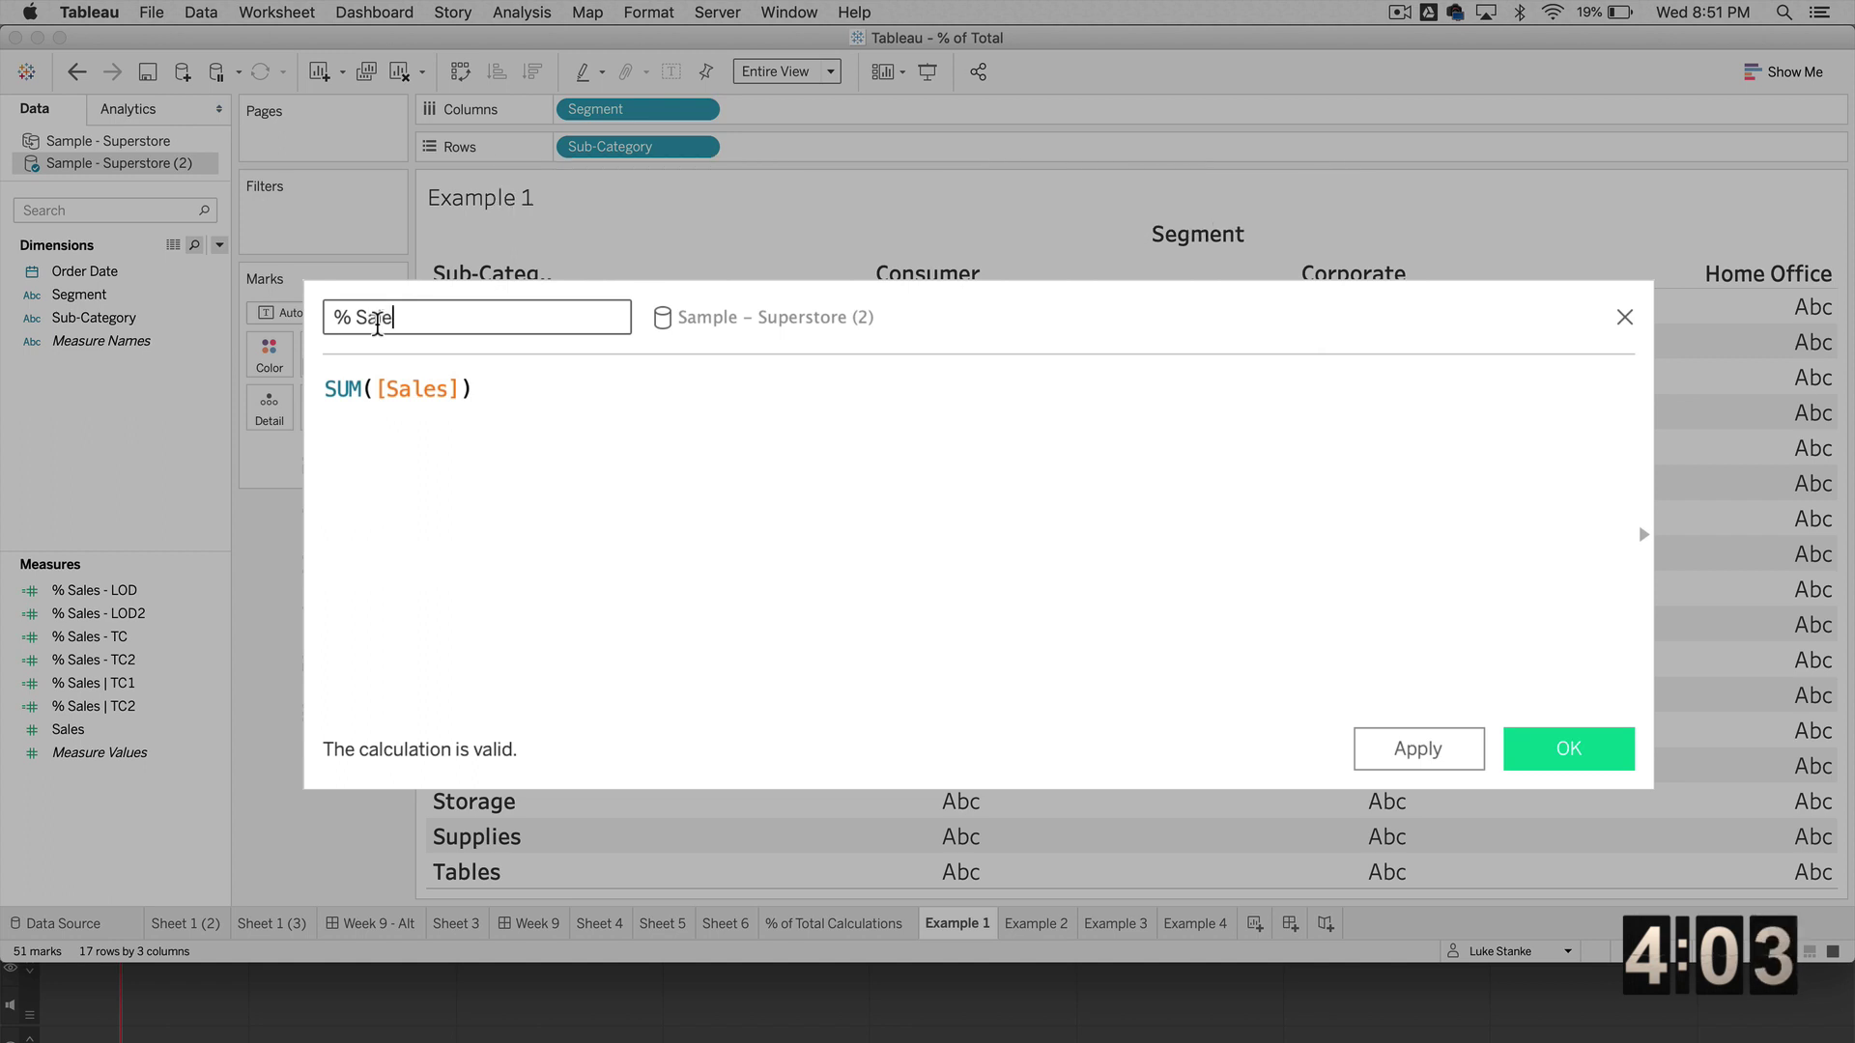
type("s | LOD")
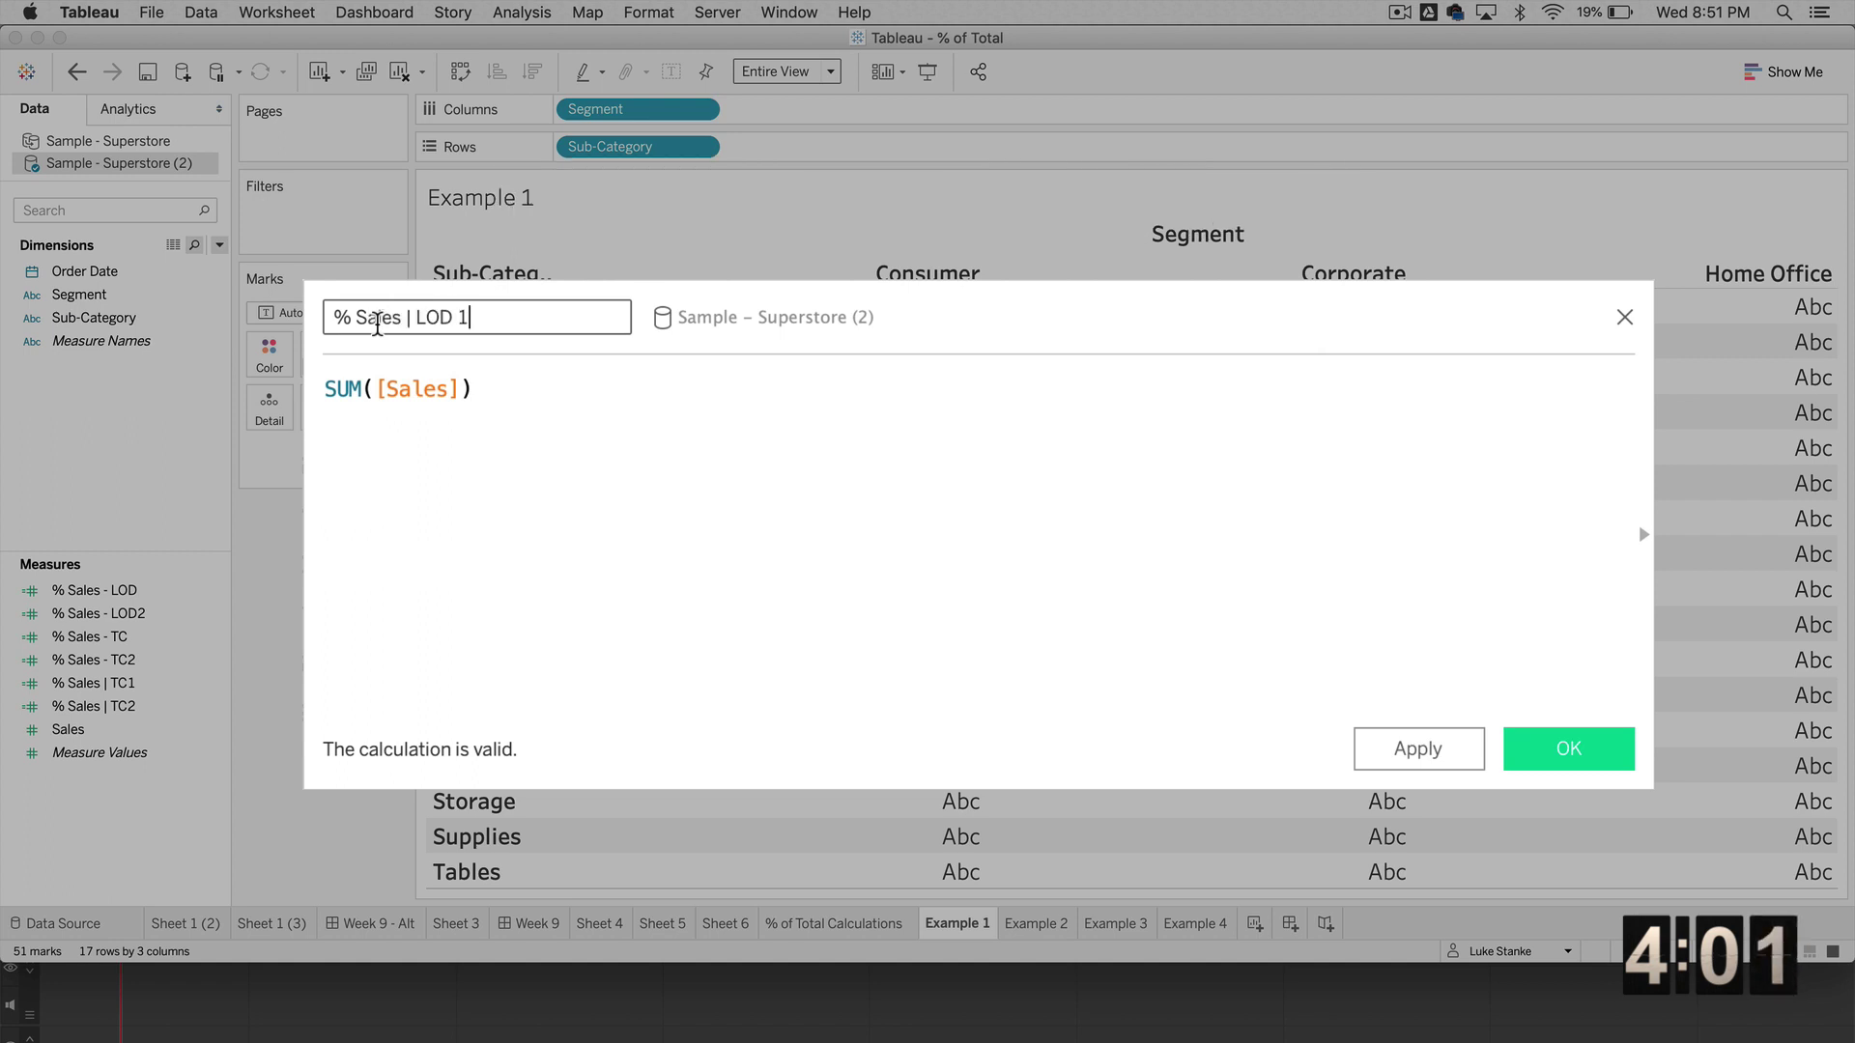
Step: Complete the formula as SUM([Sales])/SUM({FIXED [Sub-Category] : SUM([Sales])}) and save it
left_click(521, 401)
type("/")
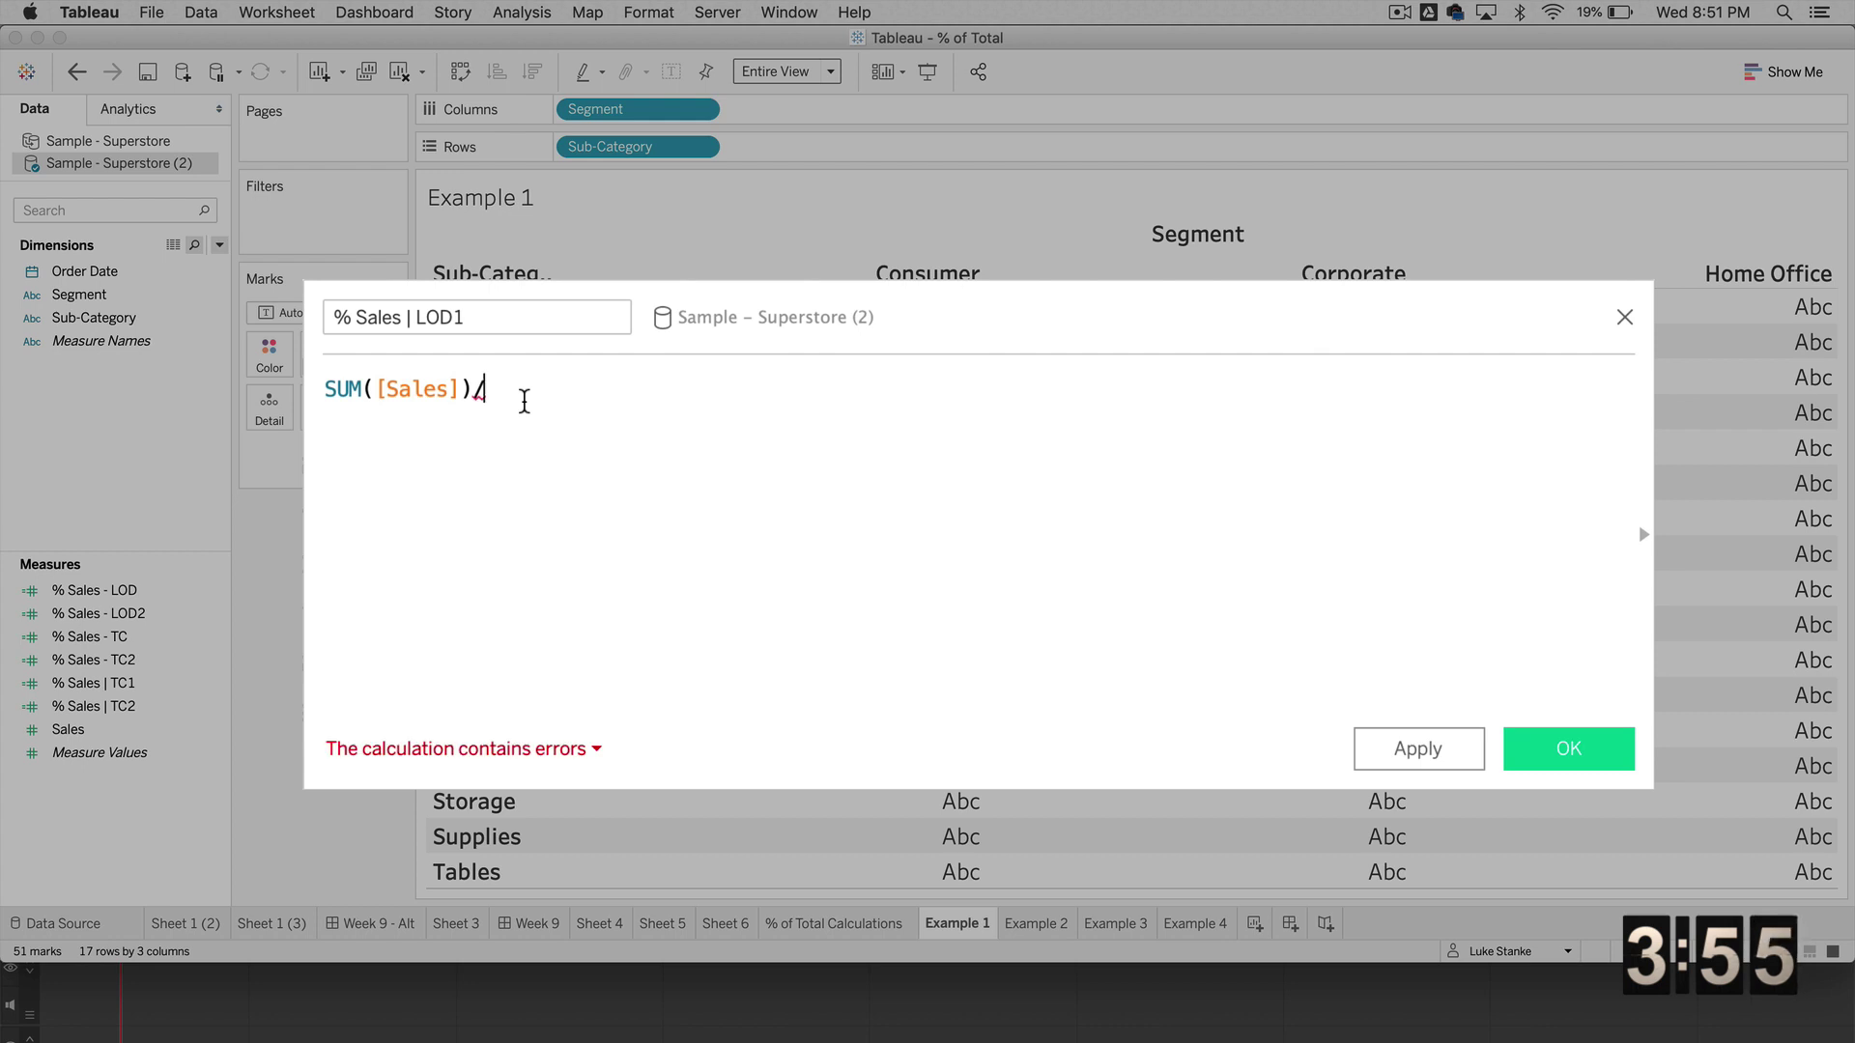
type("{")
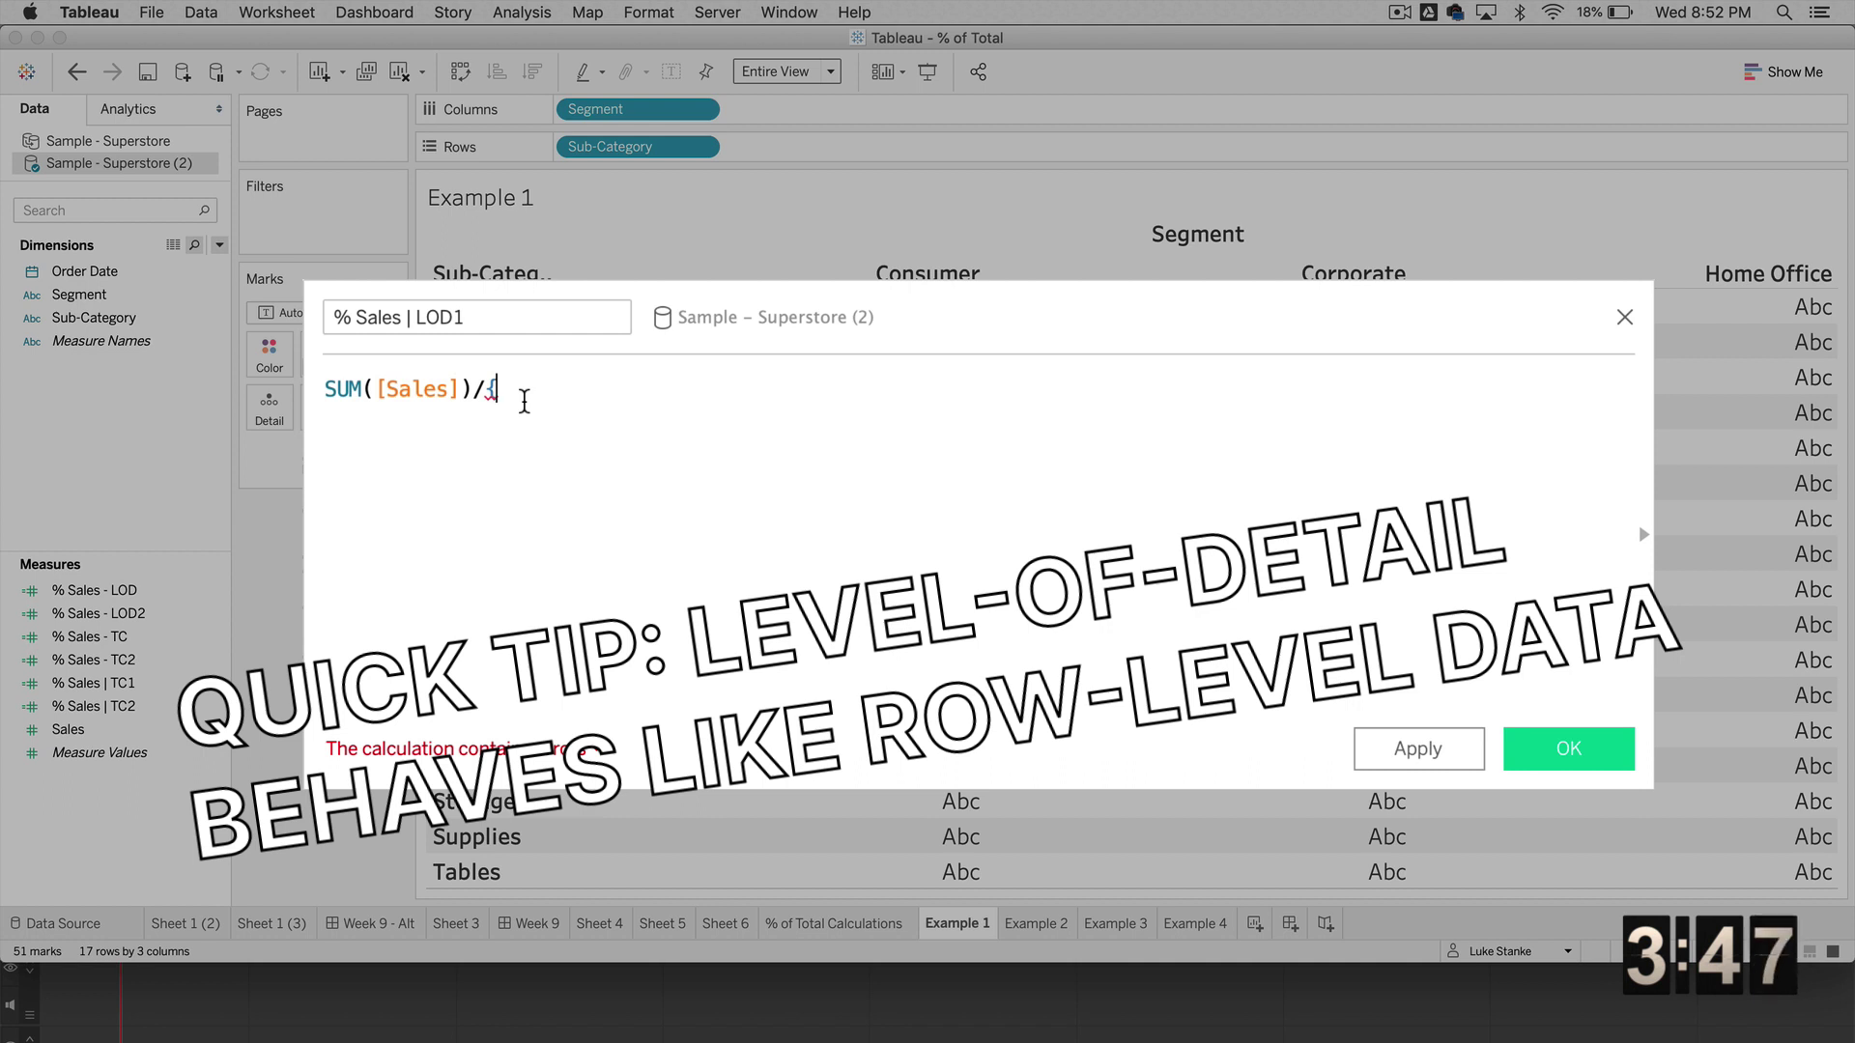
type("FIXED")
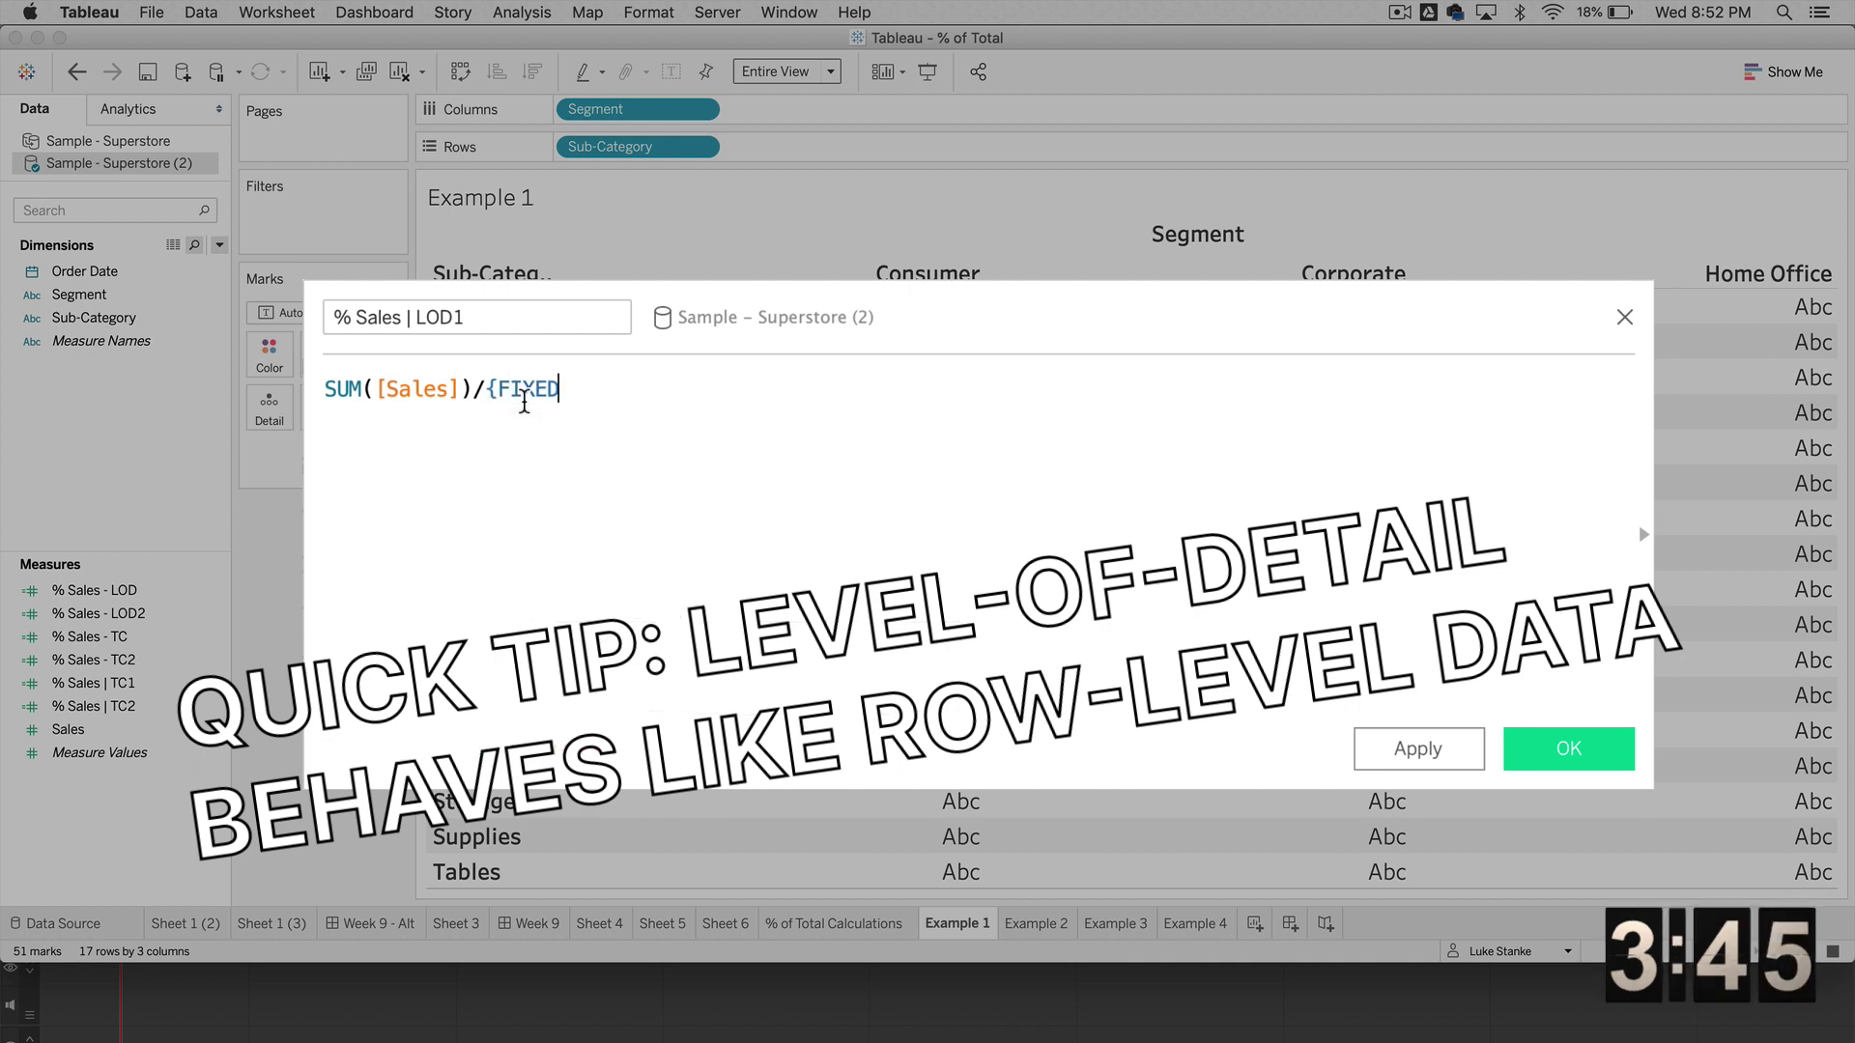
type(" [S")
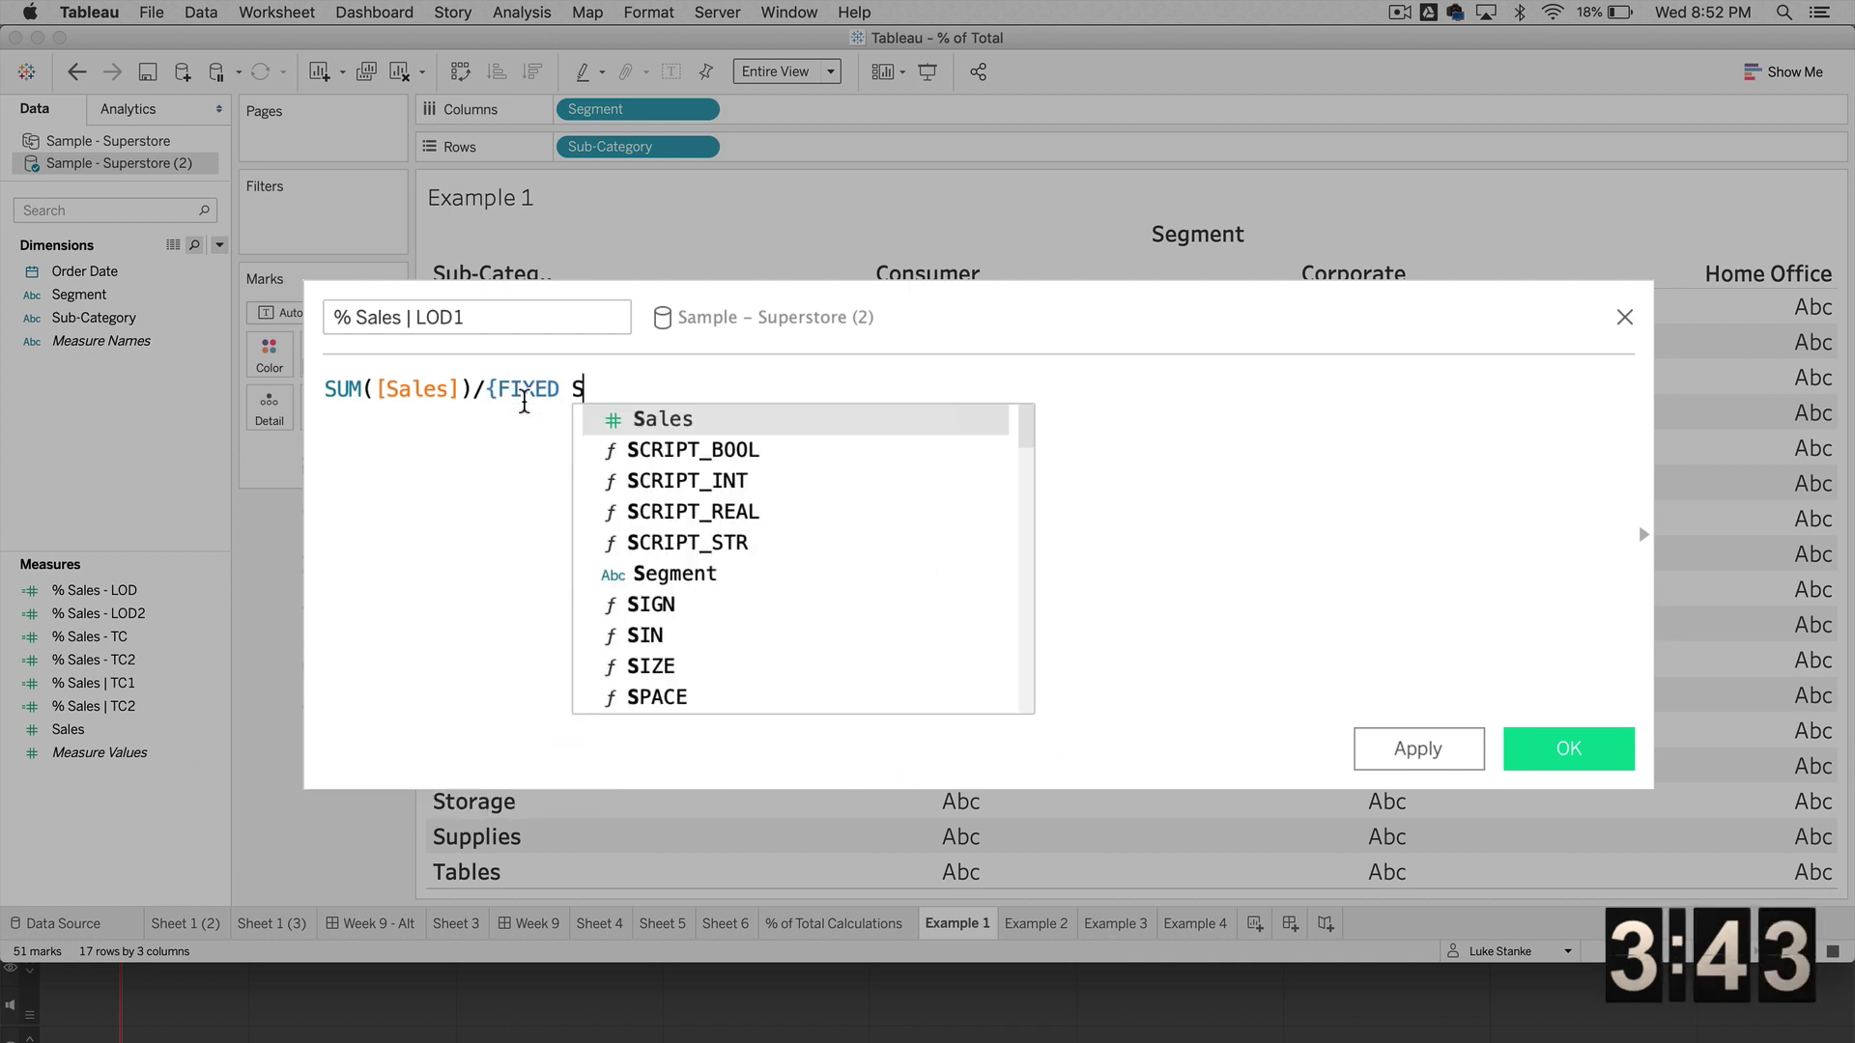
type("ub")
key("Return")
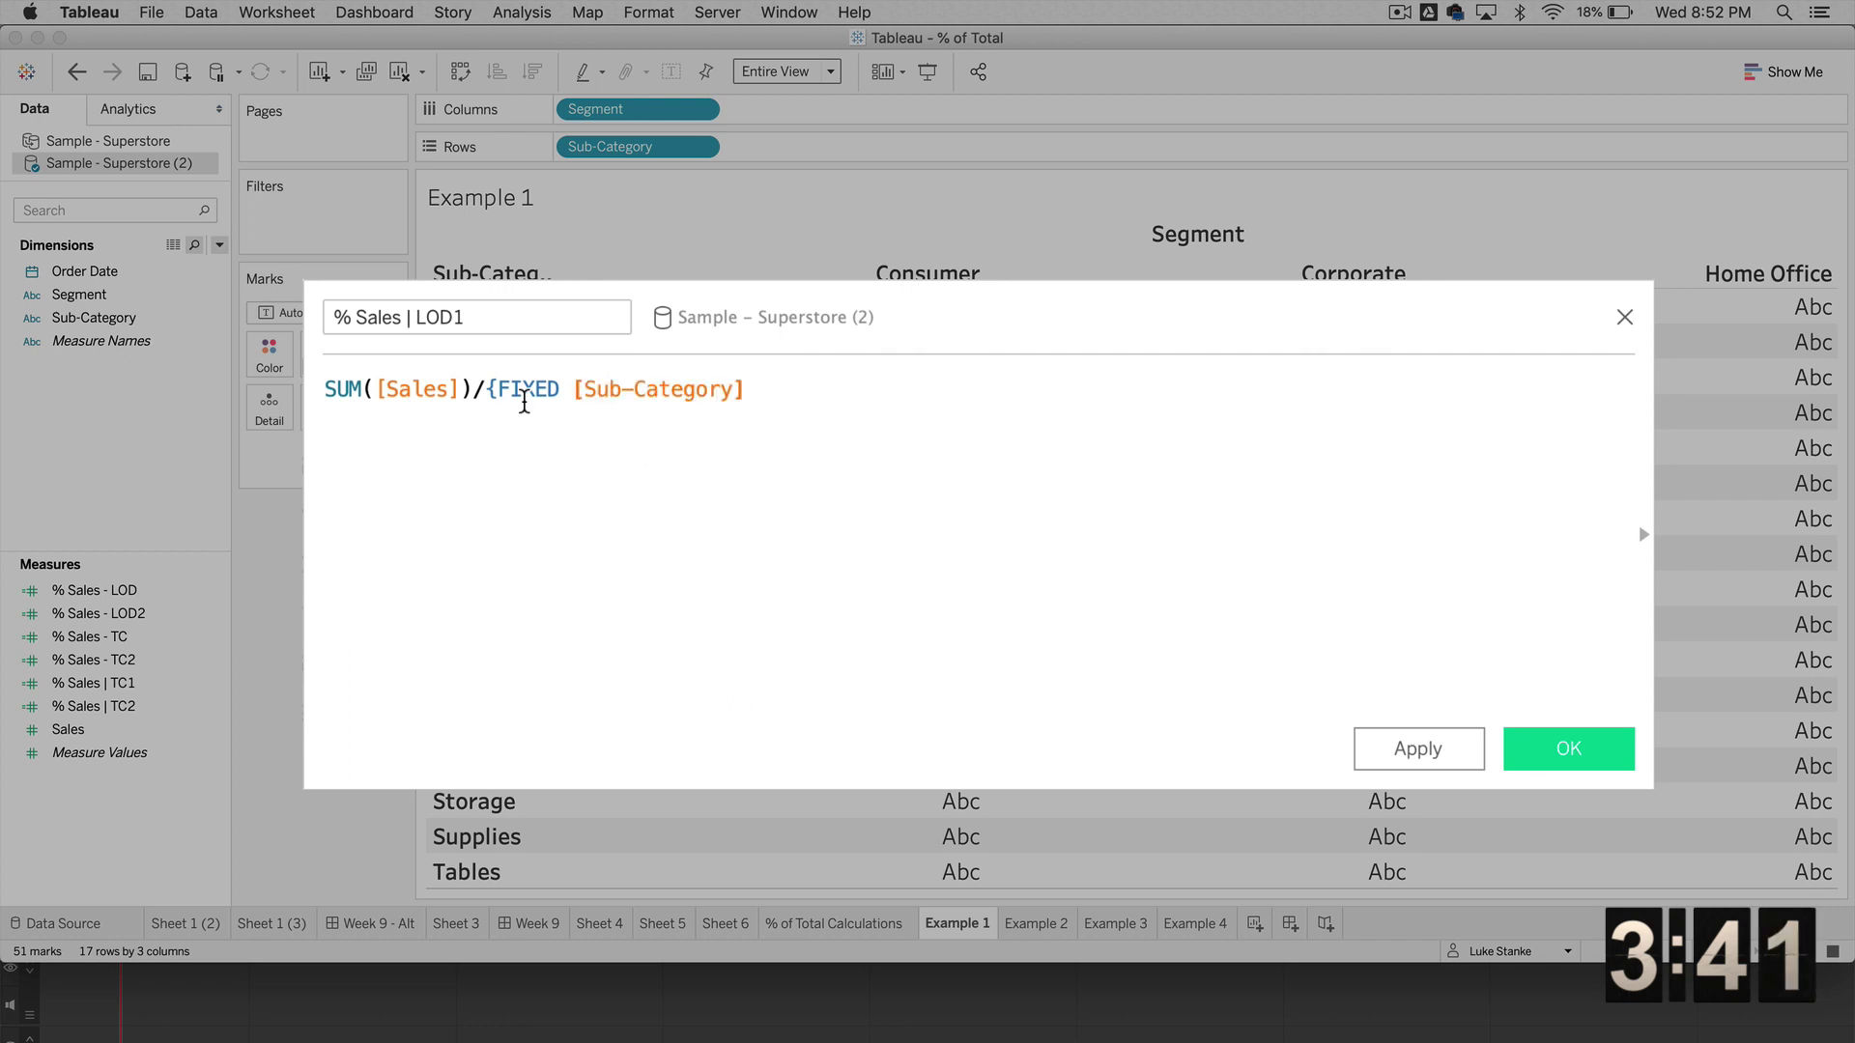
type(": SUM([Sales])")
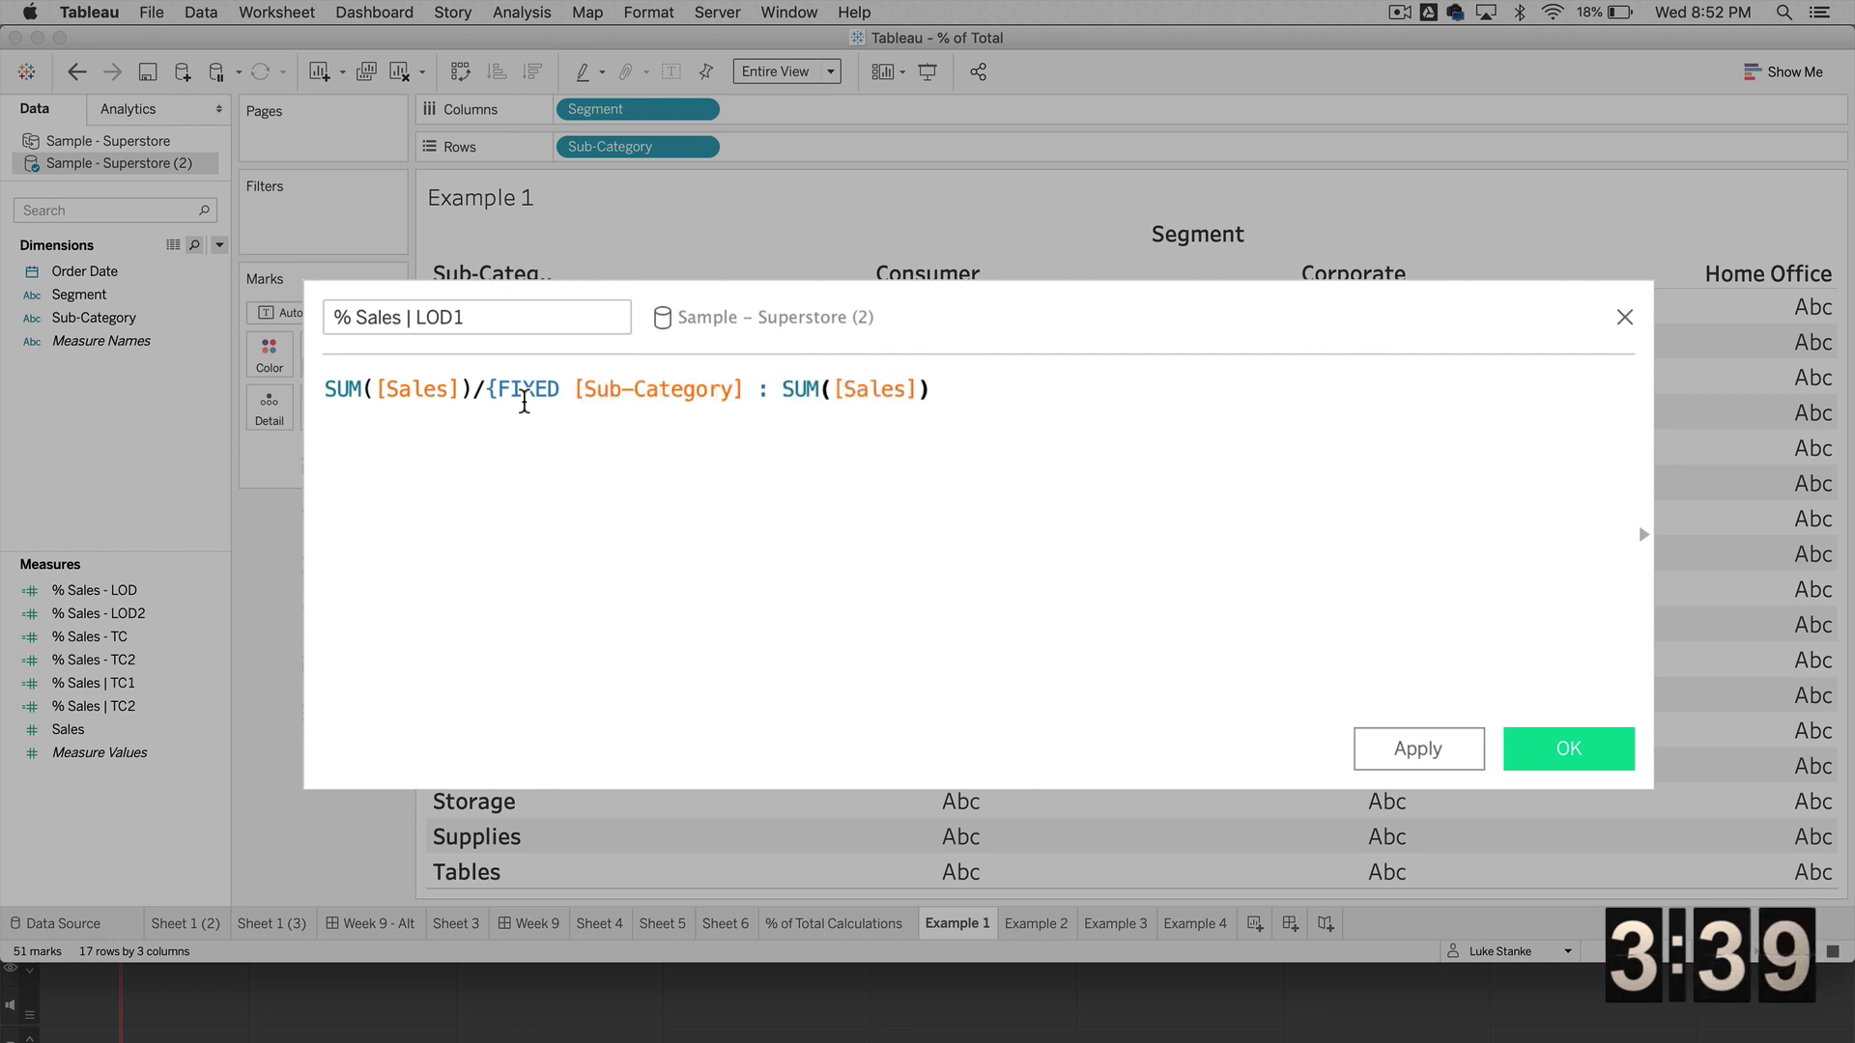
type("}")
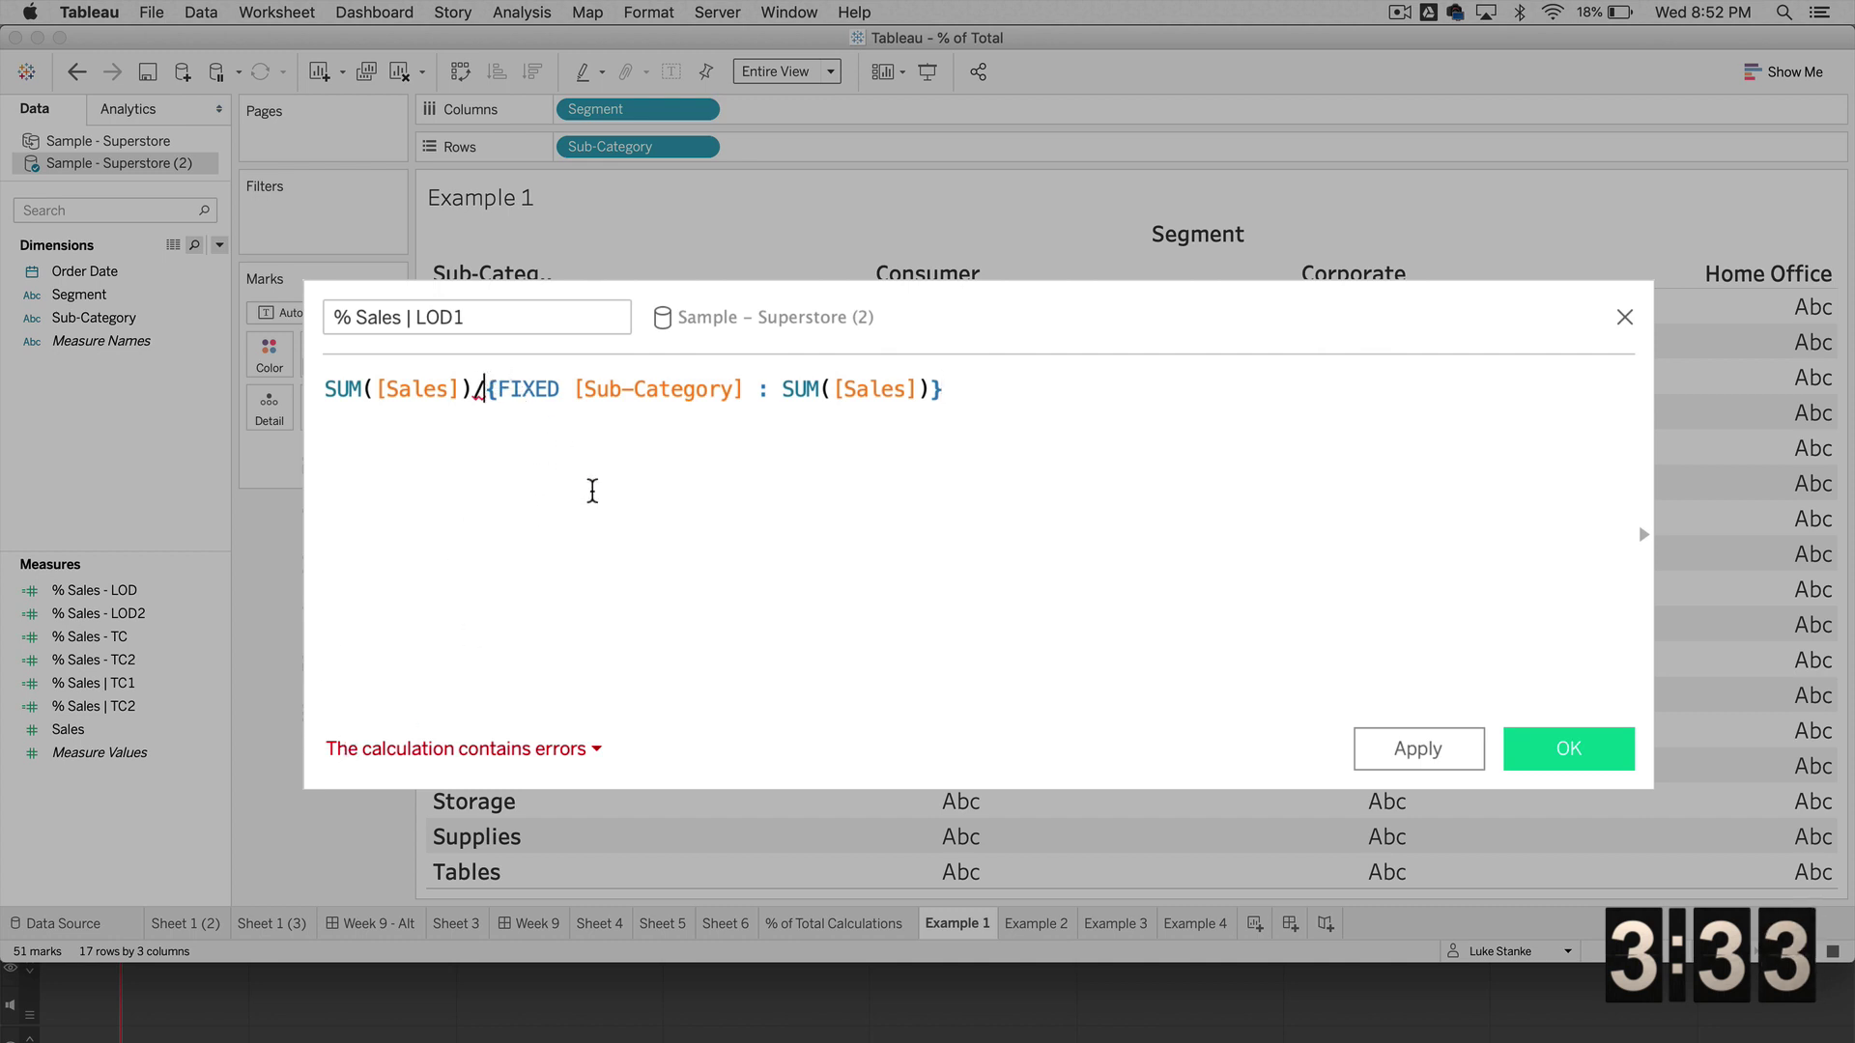
type("SUM(")
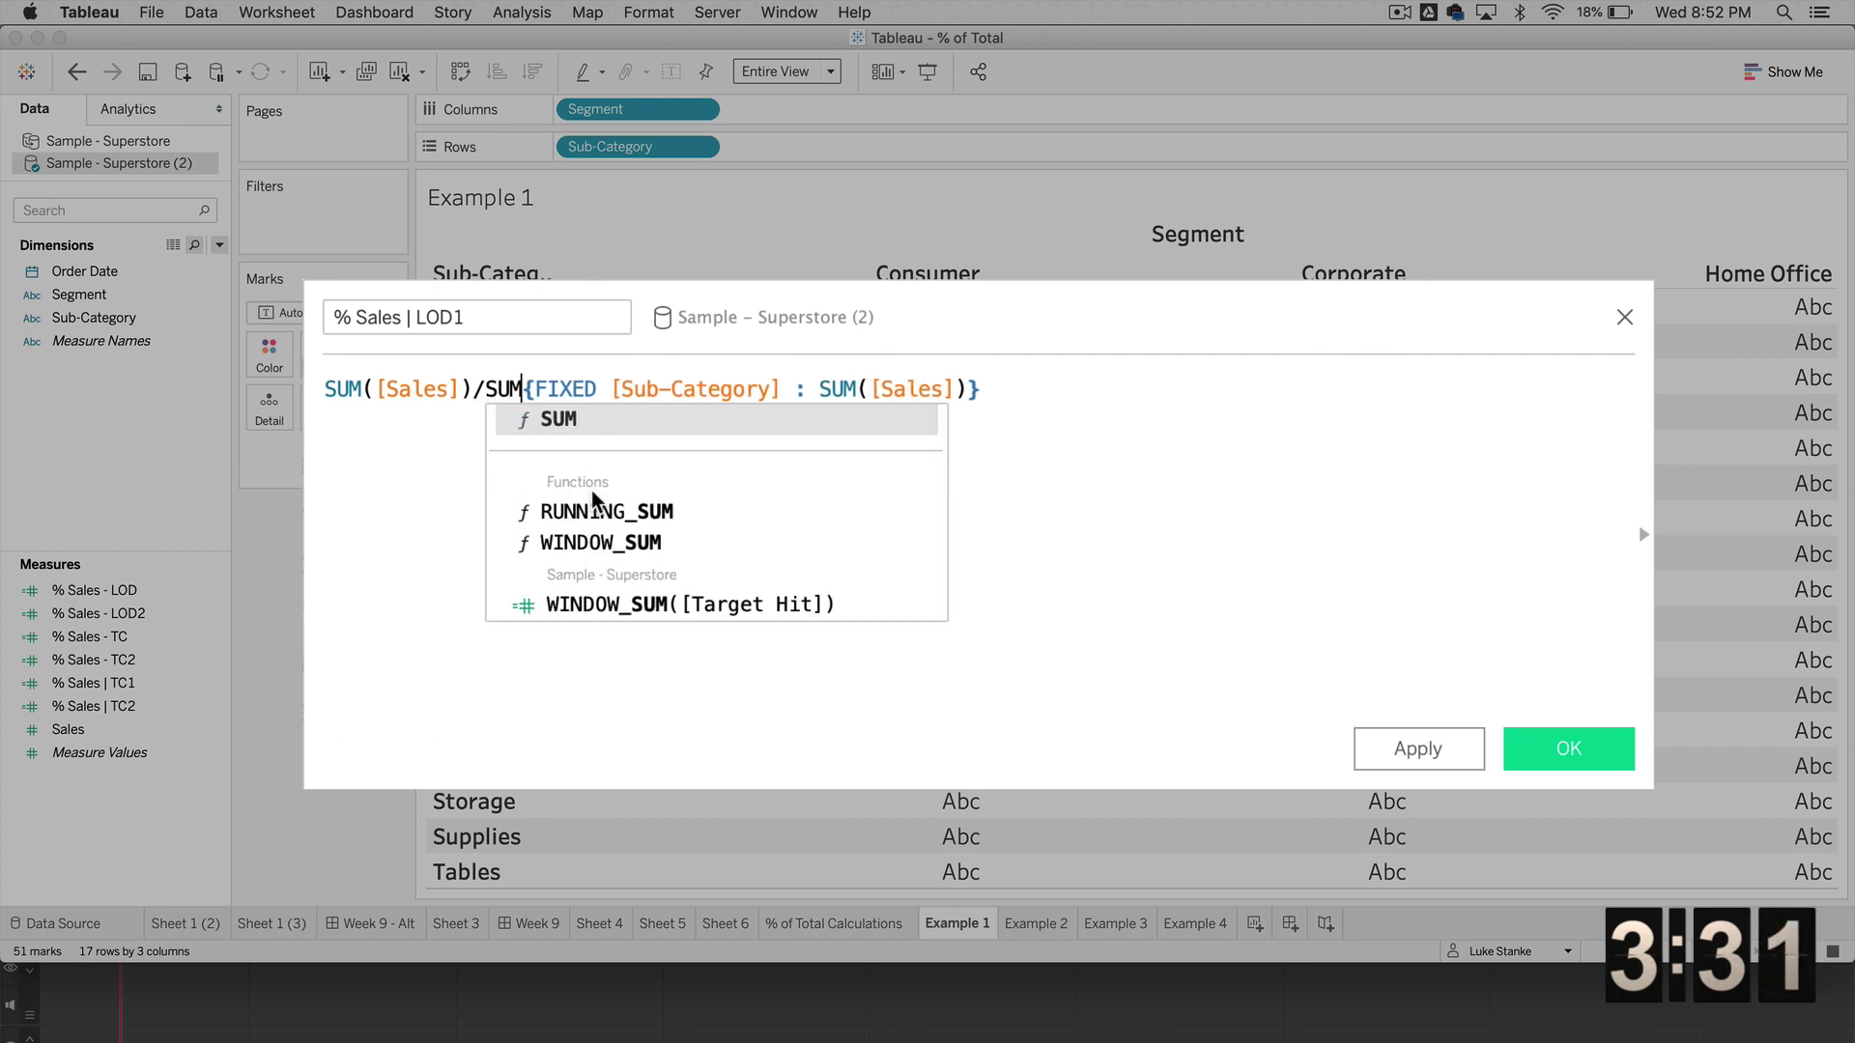
key("super+Right")
type(")")
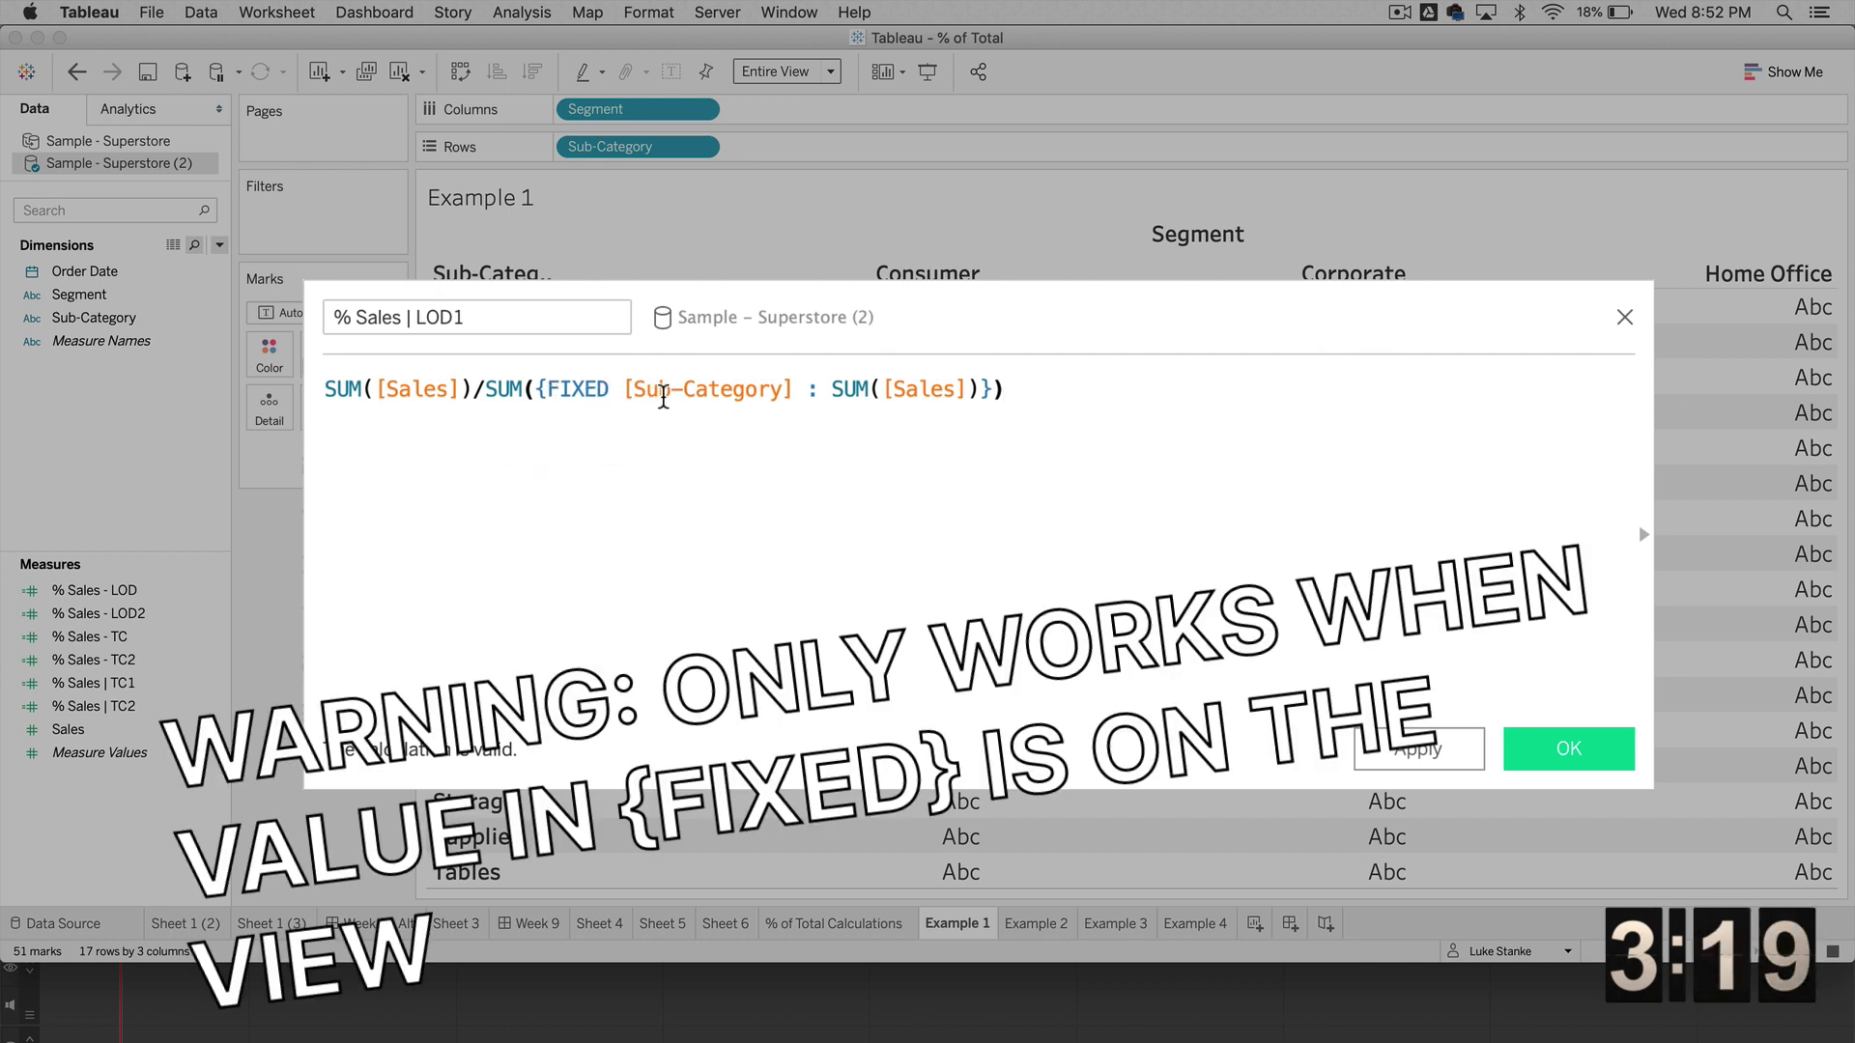
double_click(663, 391)
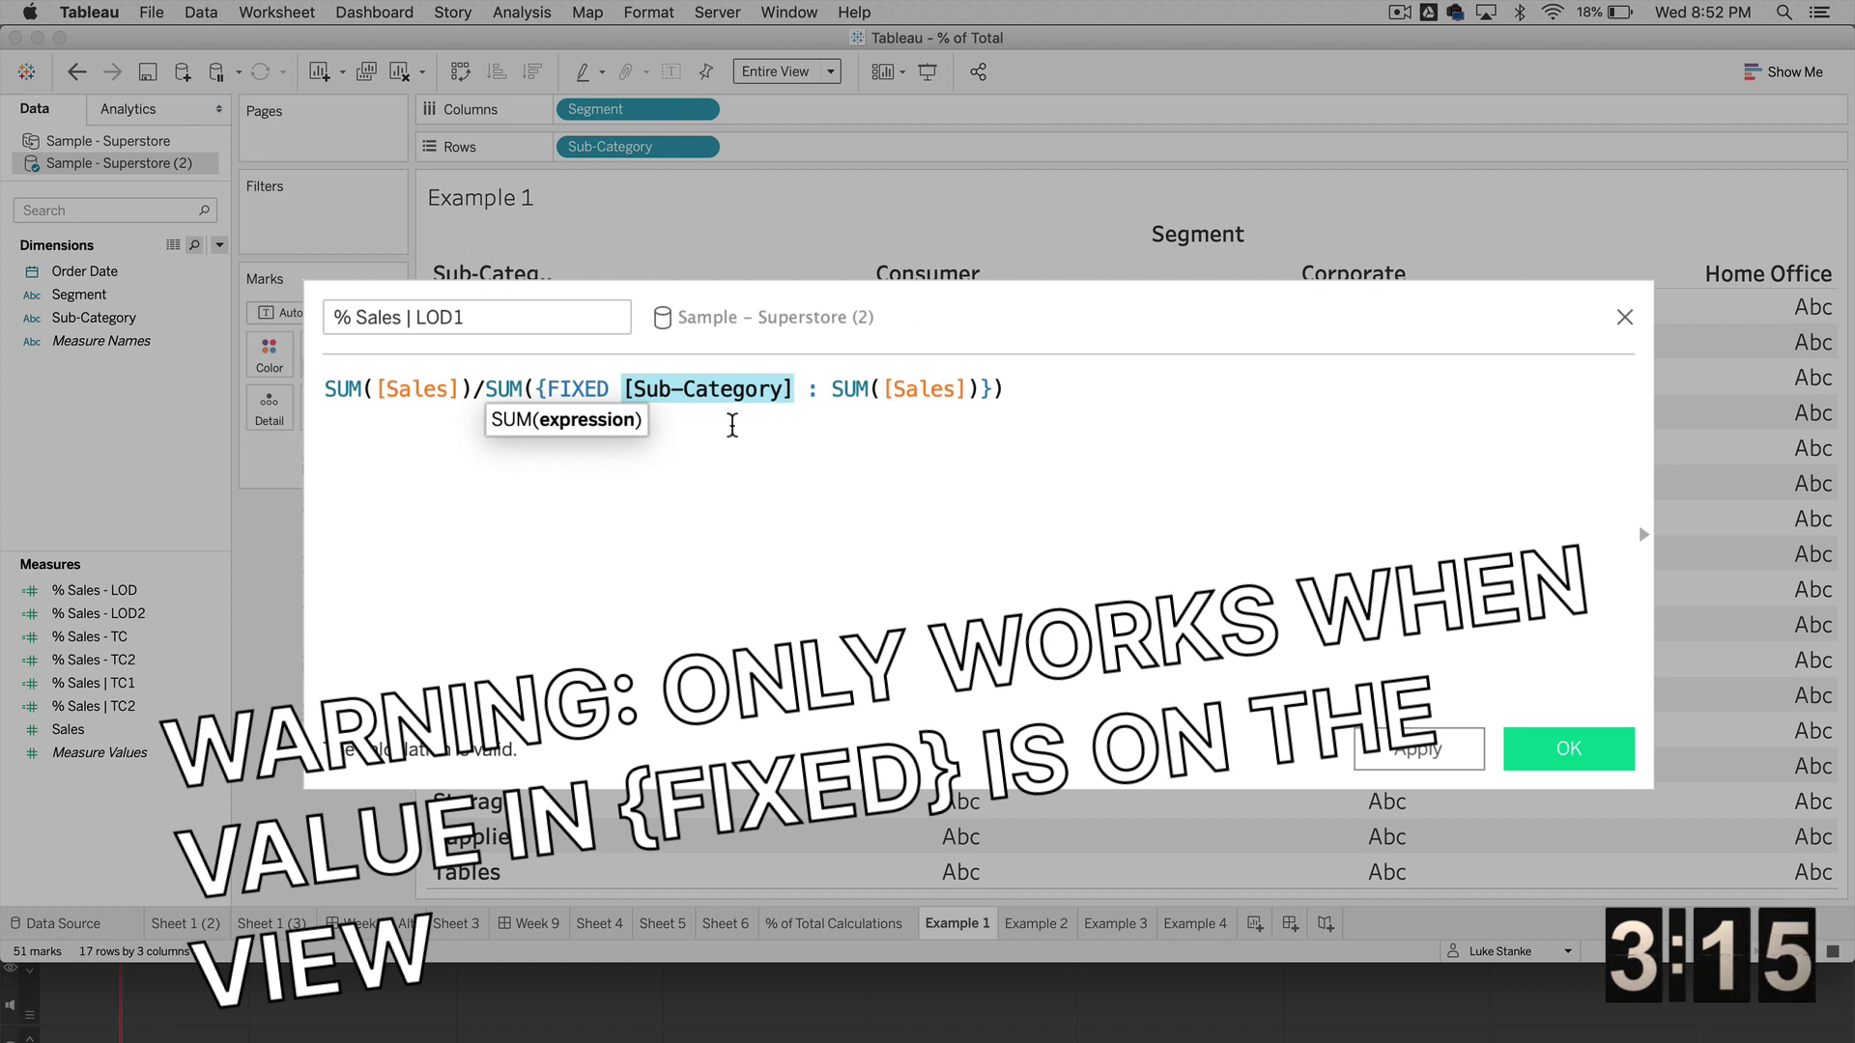
left_click(713, 402)
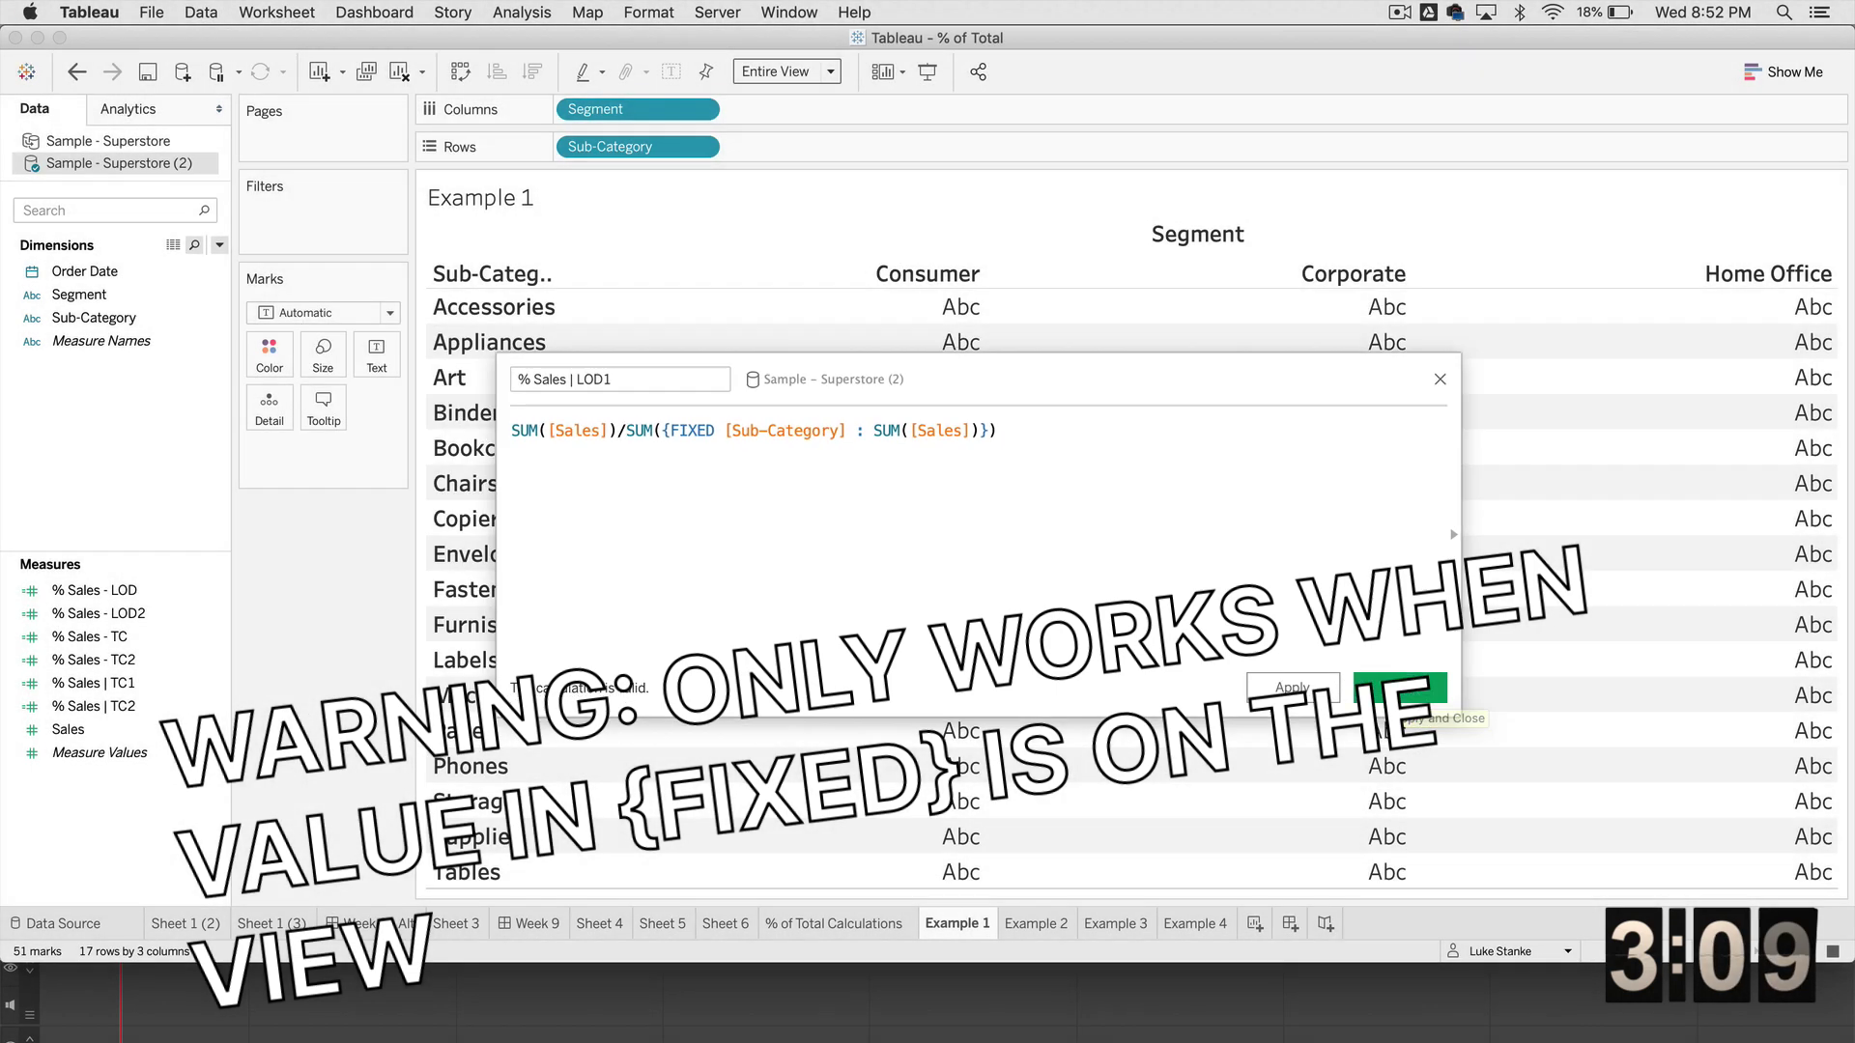
left_click(1400, 688)
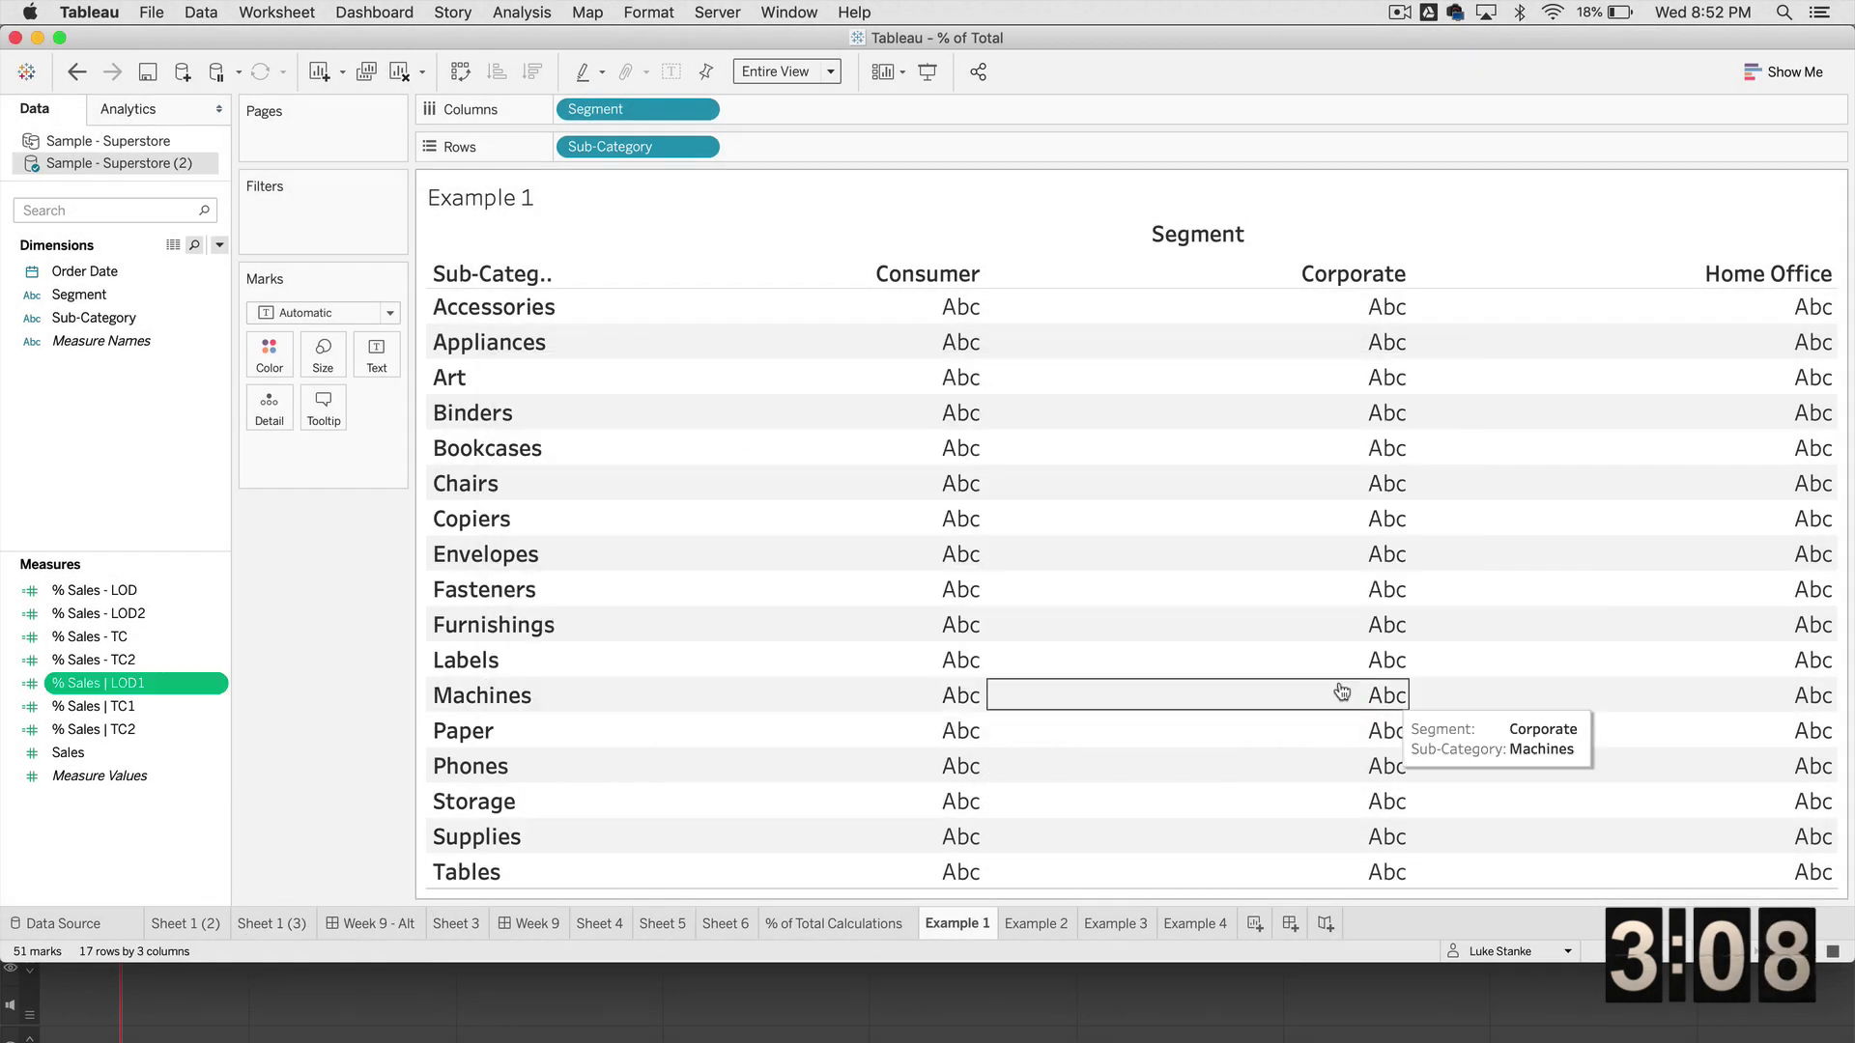
Step: Start a new calculated field named % Sales | LOD2 beginning with SUM([Sales])
left_click(220, 245)
left_click(211, 266)
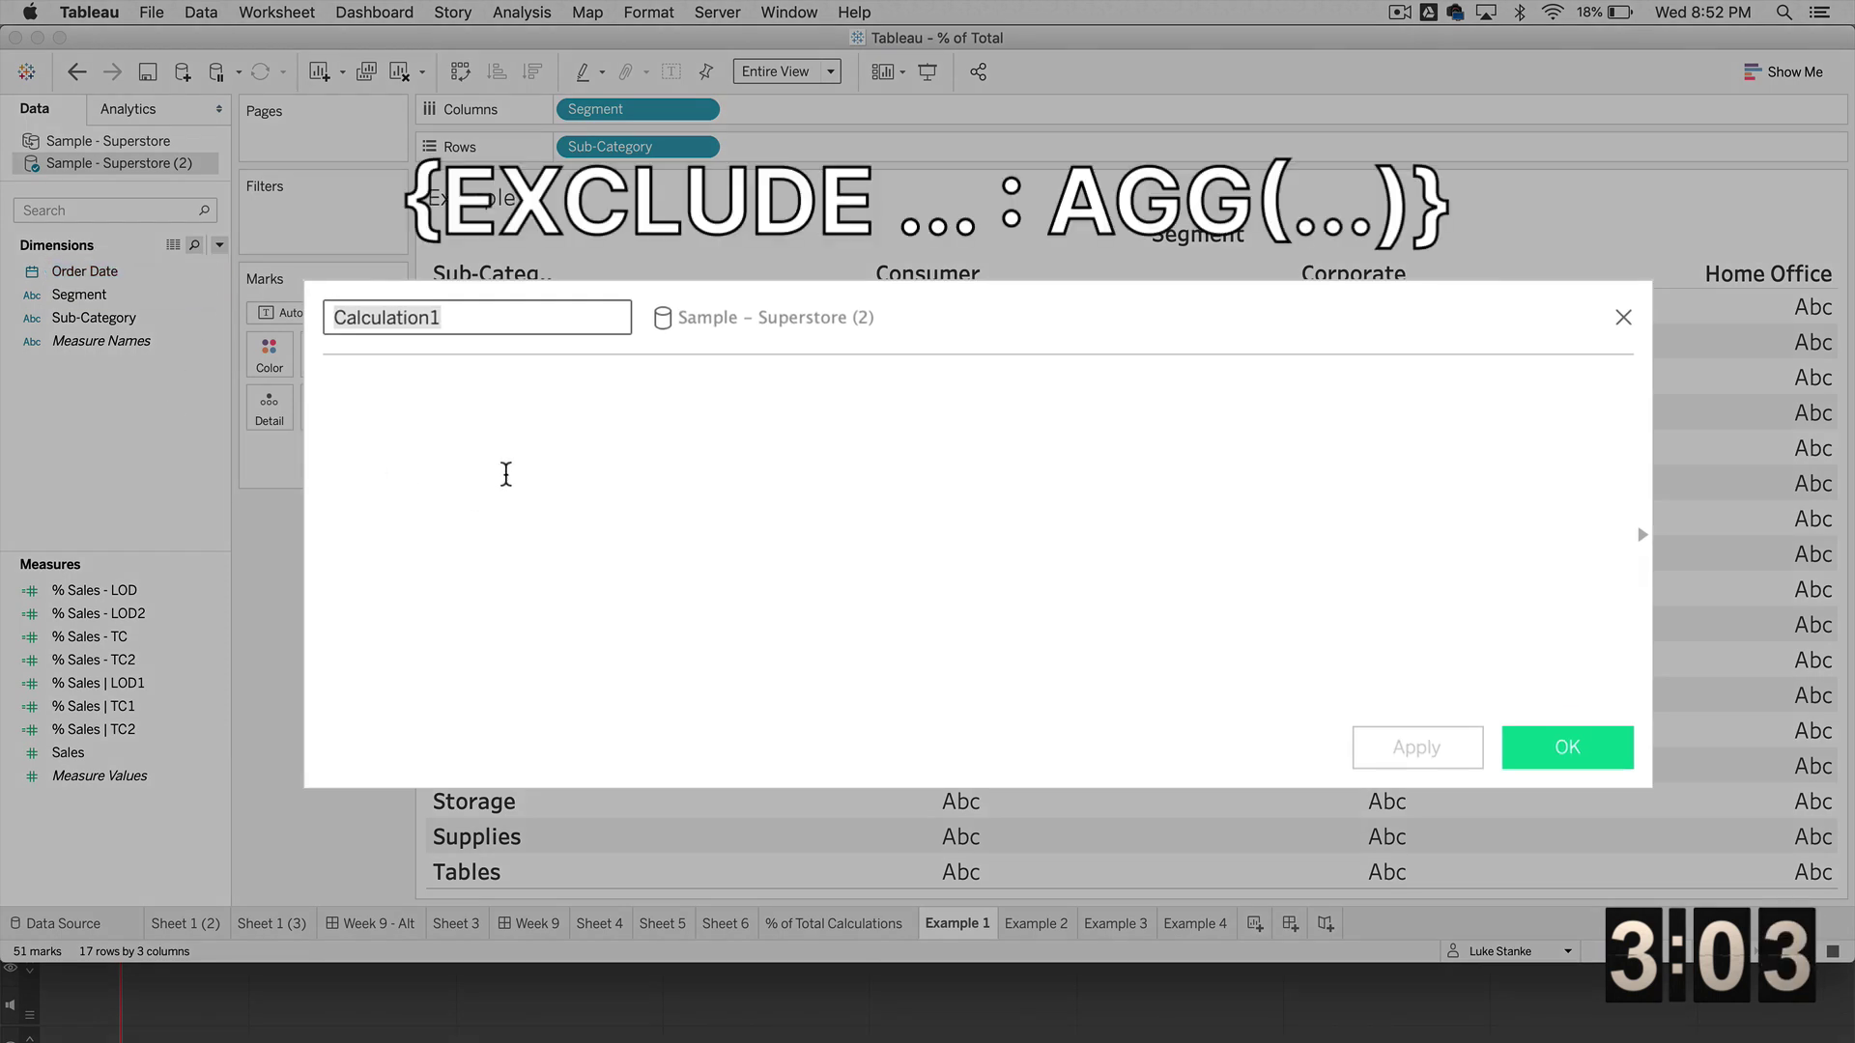
type("% Sale")
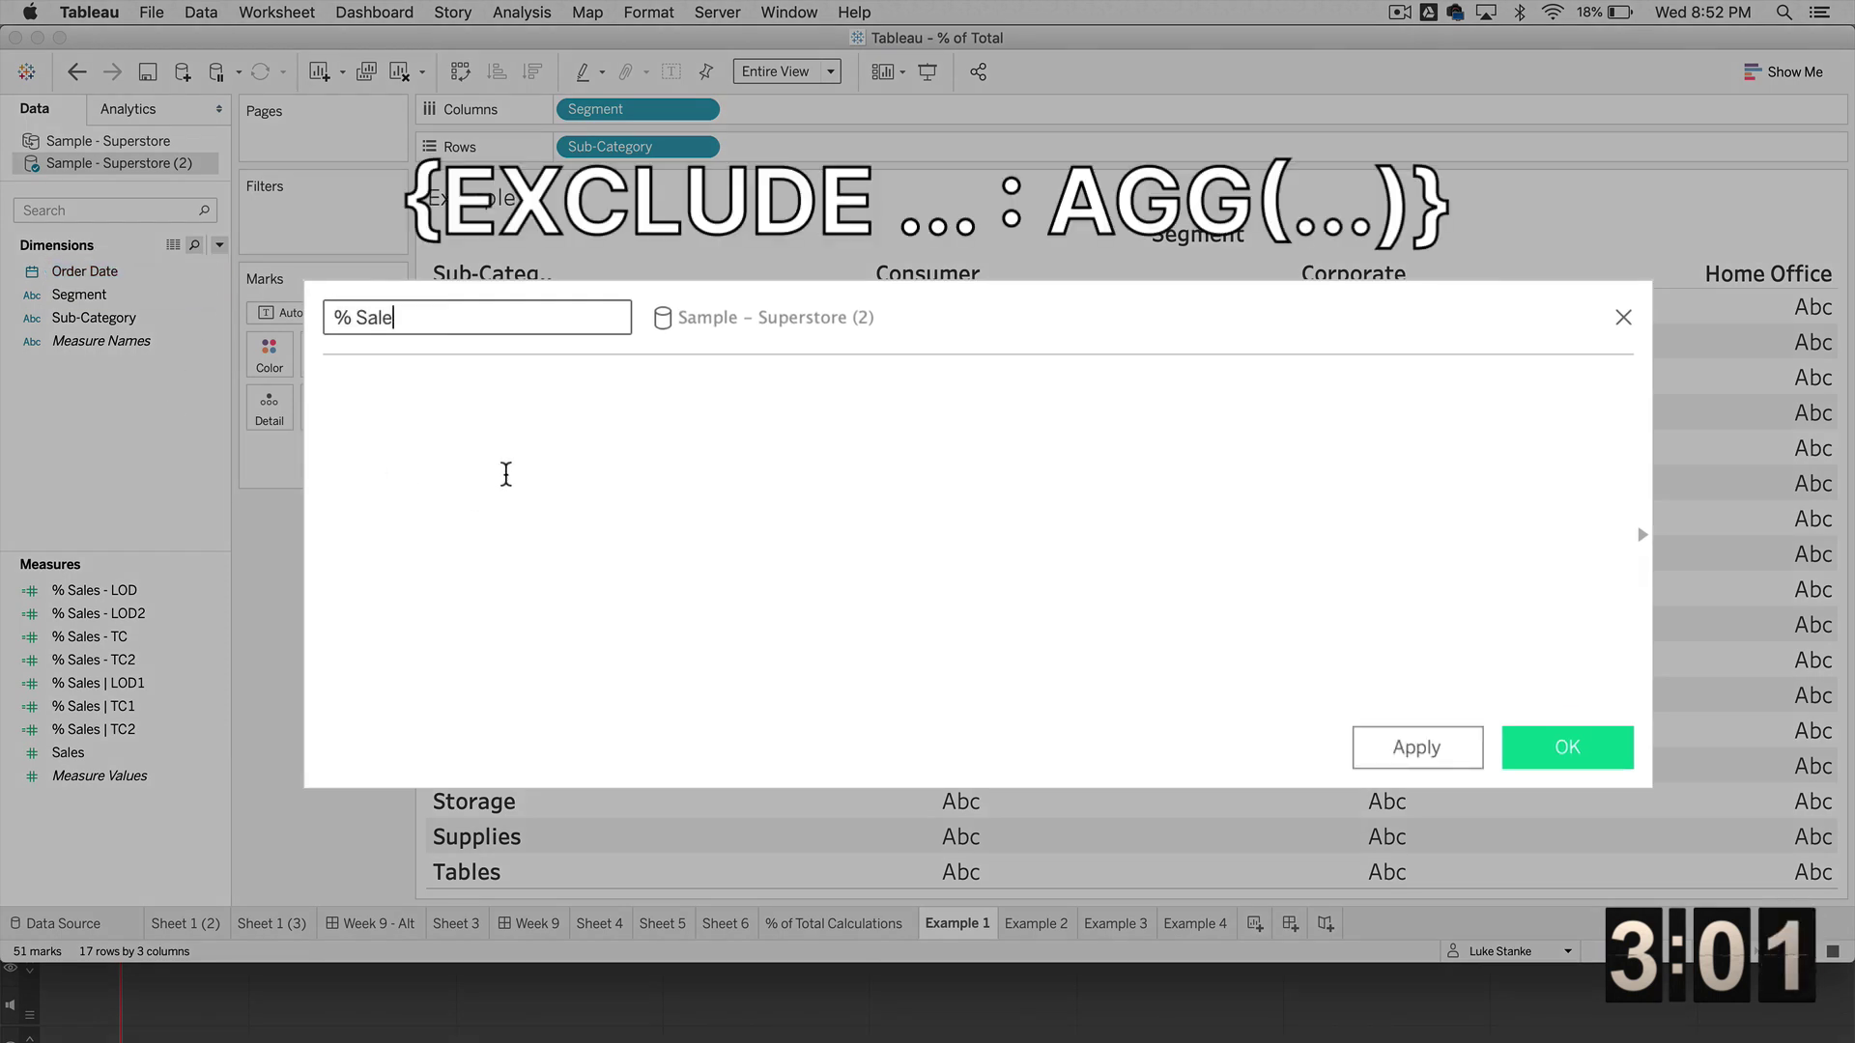
type("s | LOD2")
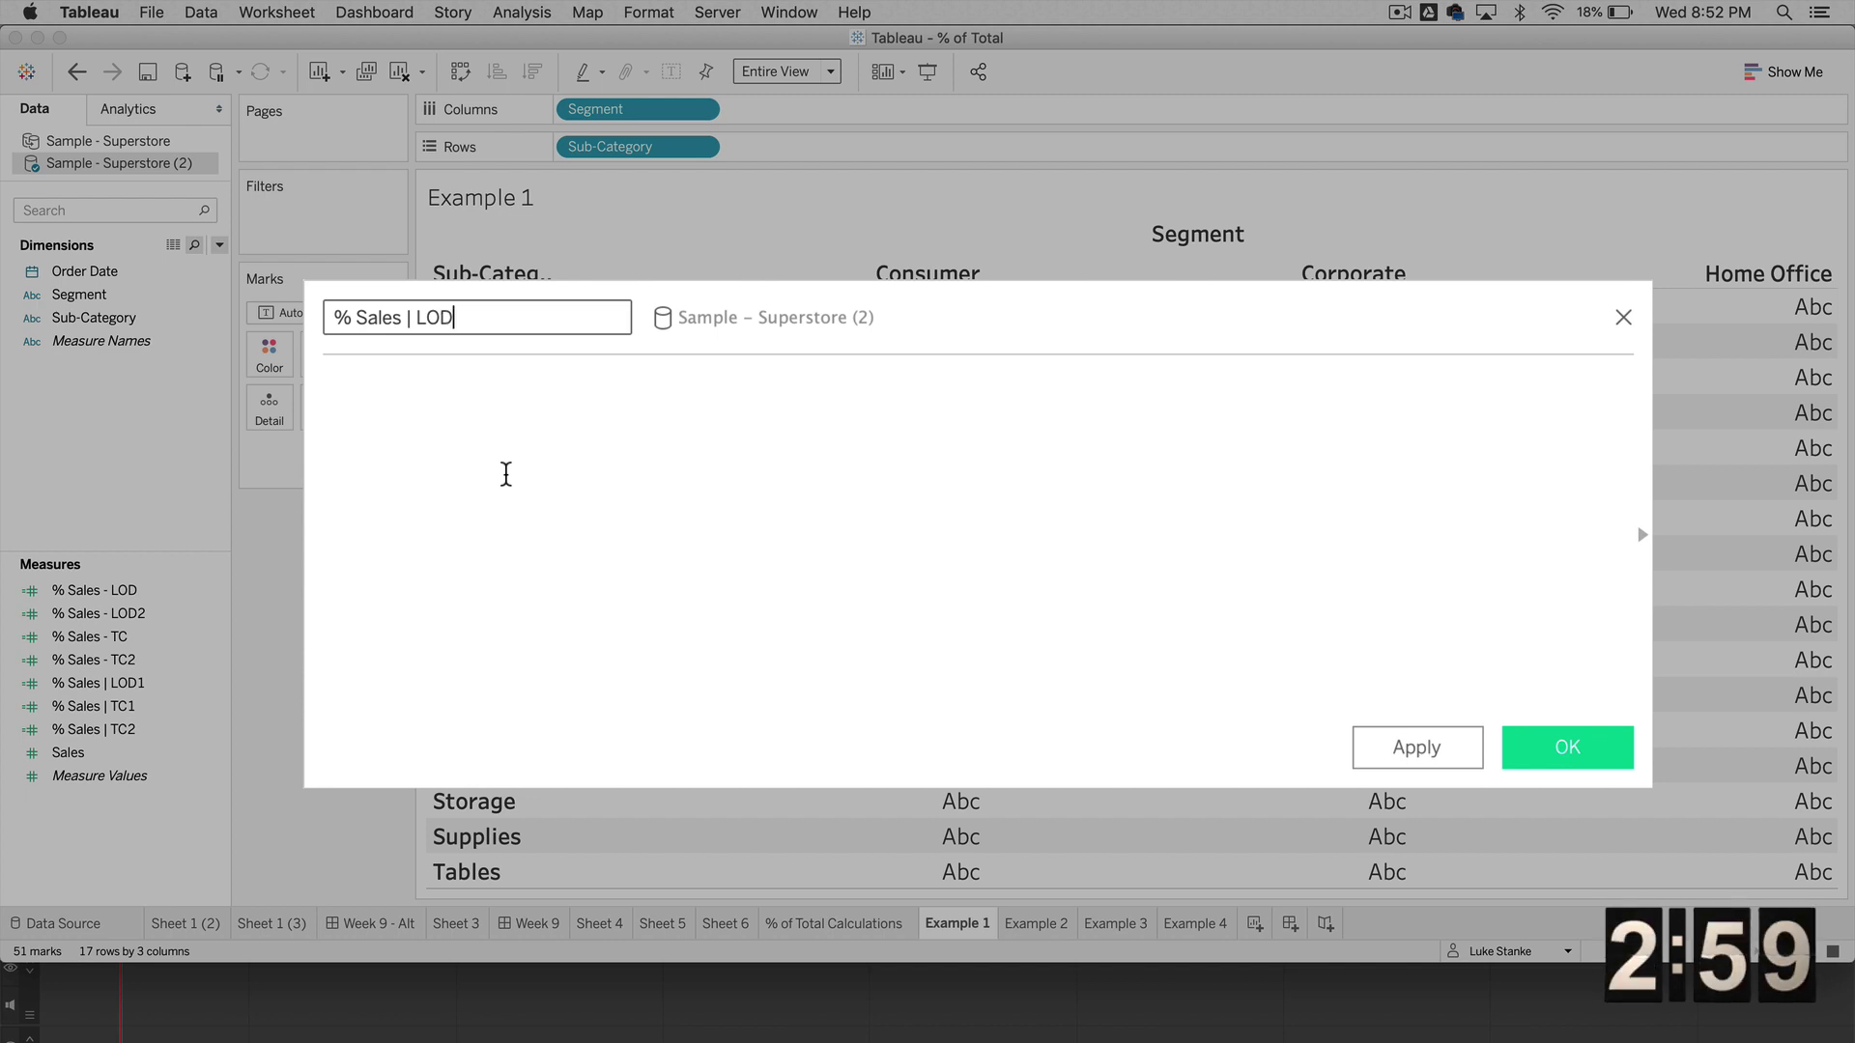
left_click(494, 459)
type("SUM([Sales])")
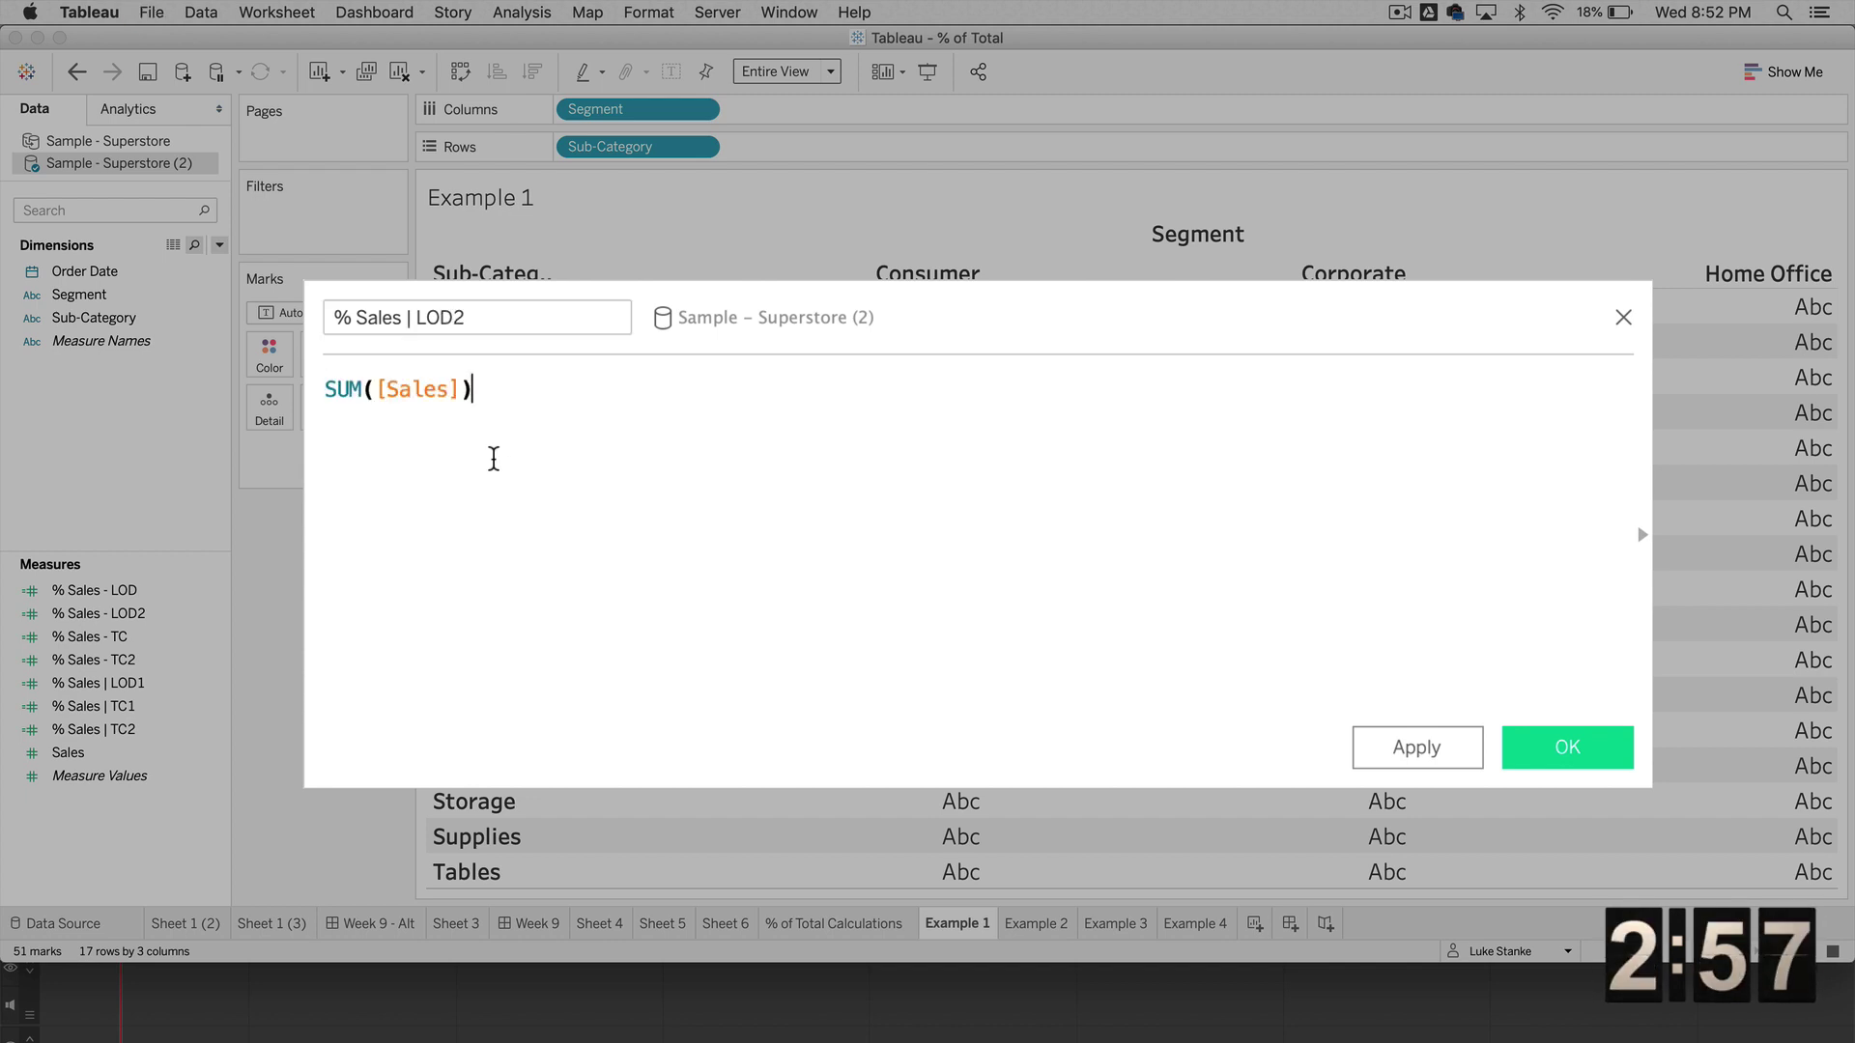
Step: Complete the formula with / SUM({EXCLUDE [Segment] : SUM([Sales])}) and save it
type("/")
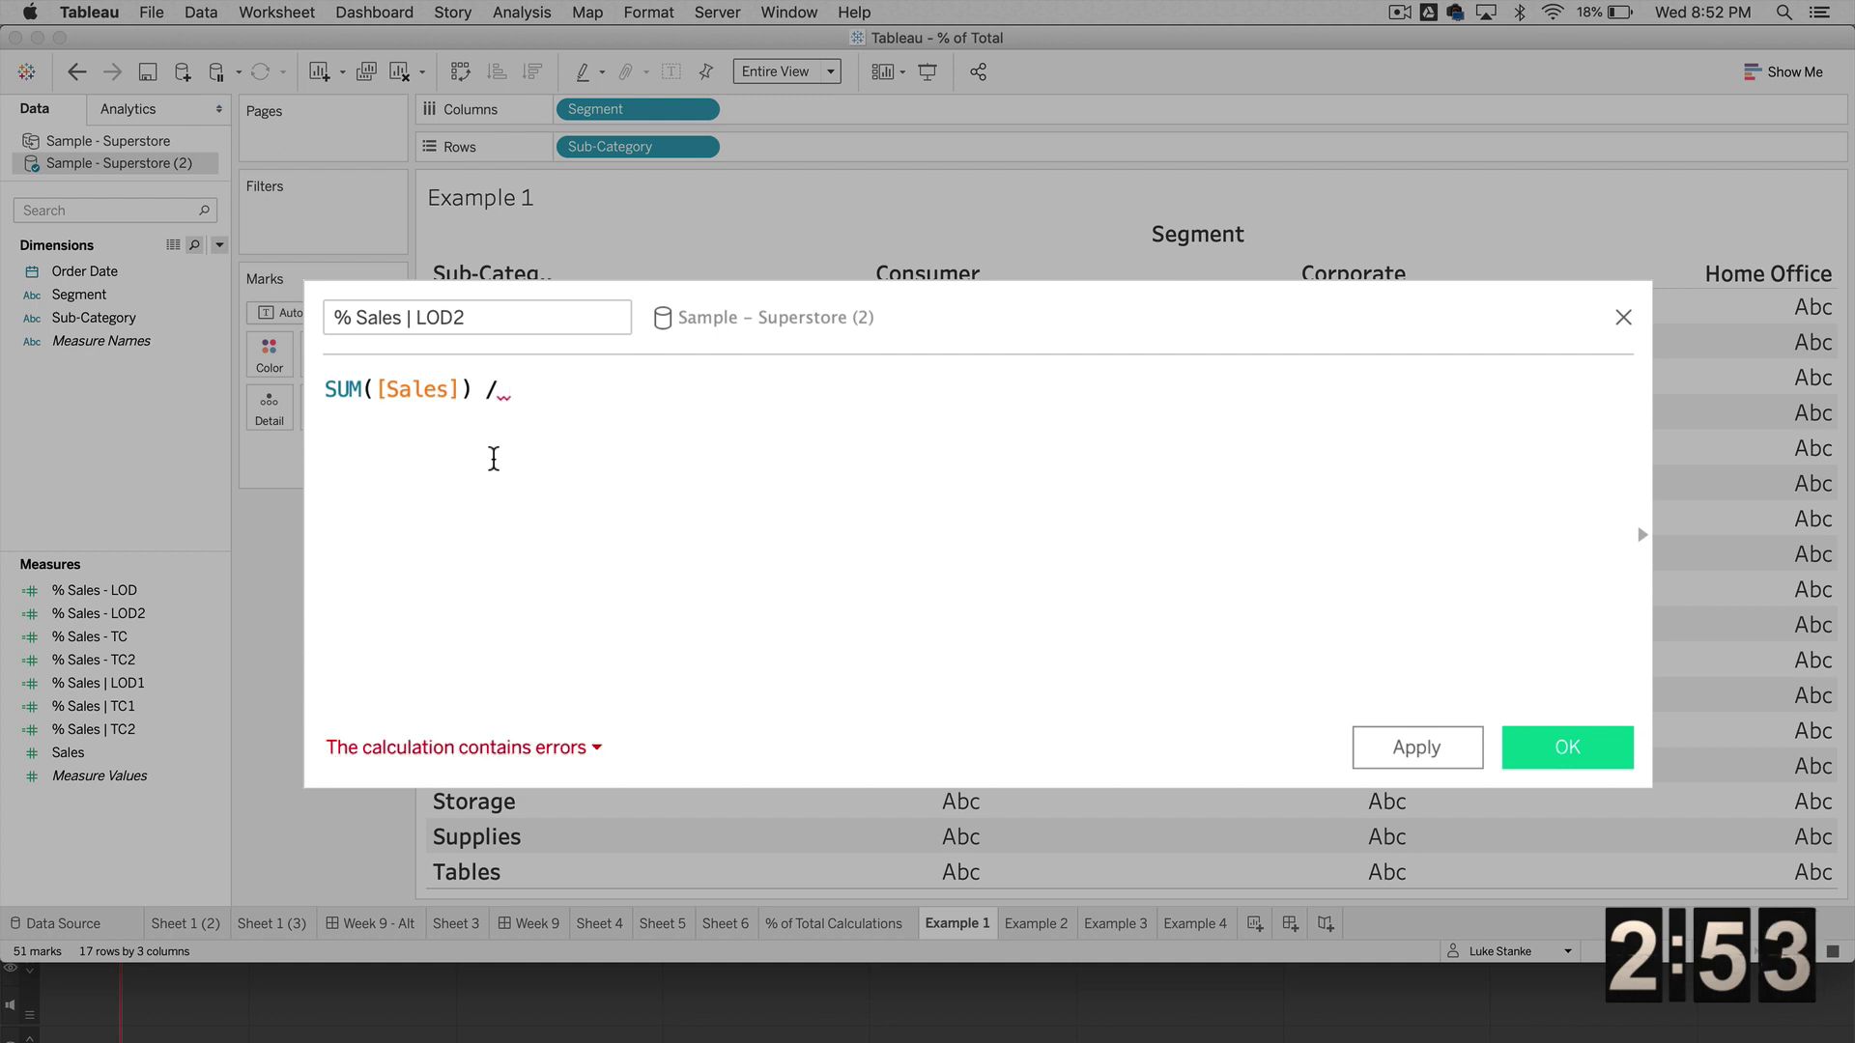
type(" SUM")
key("Return")
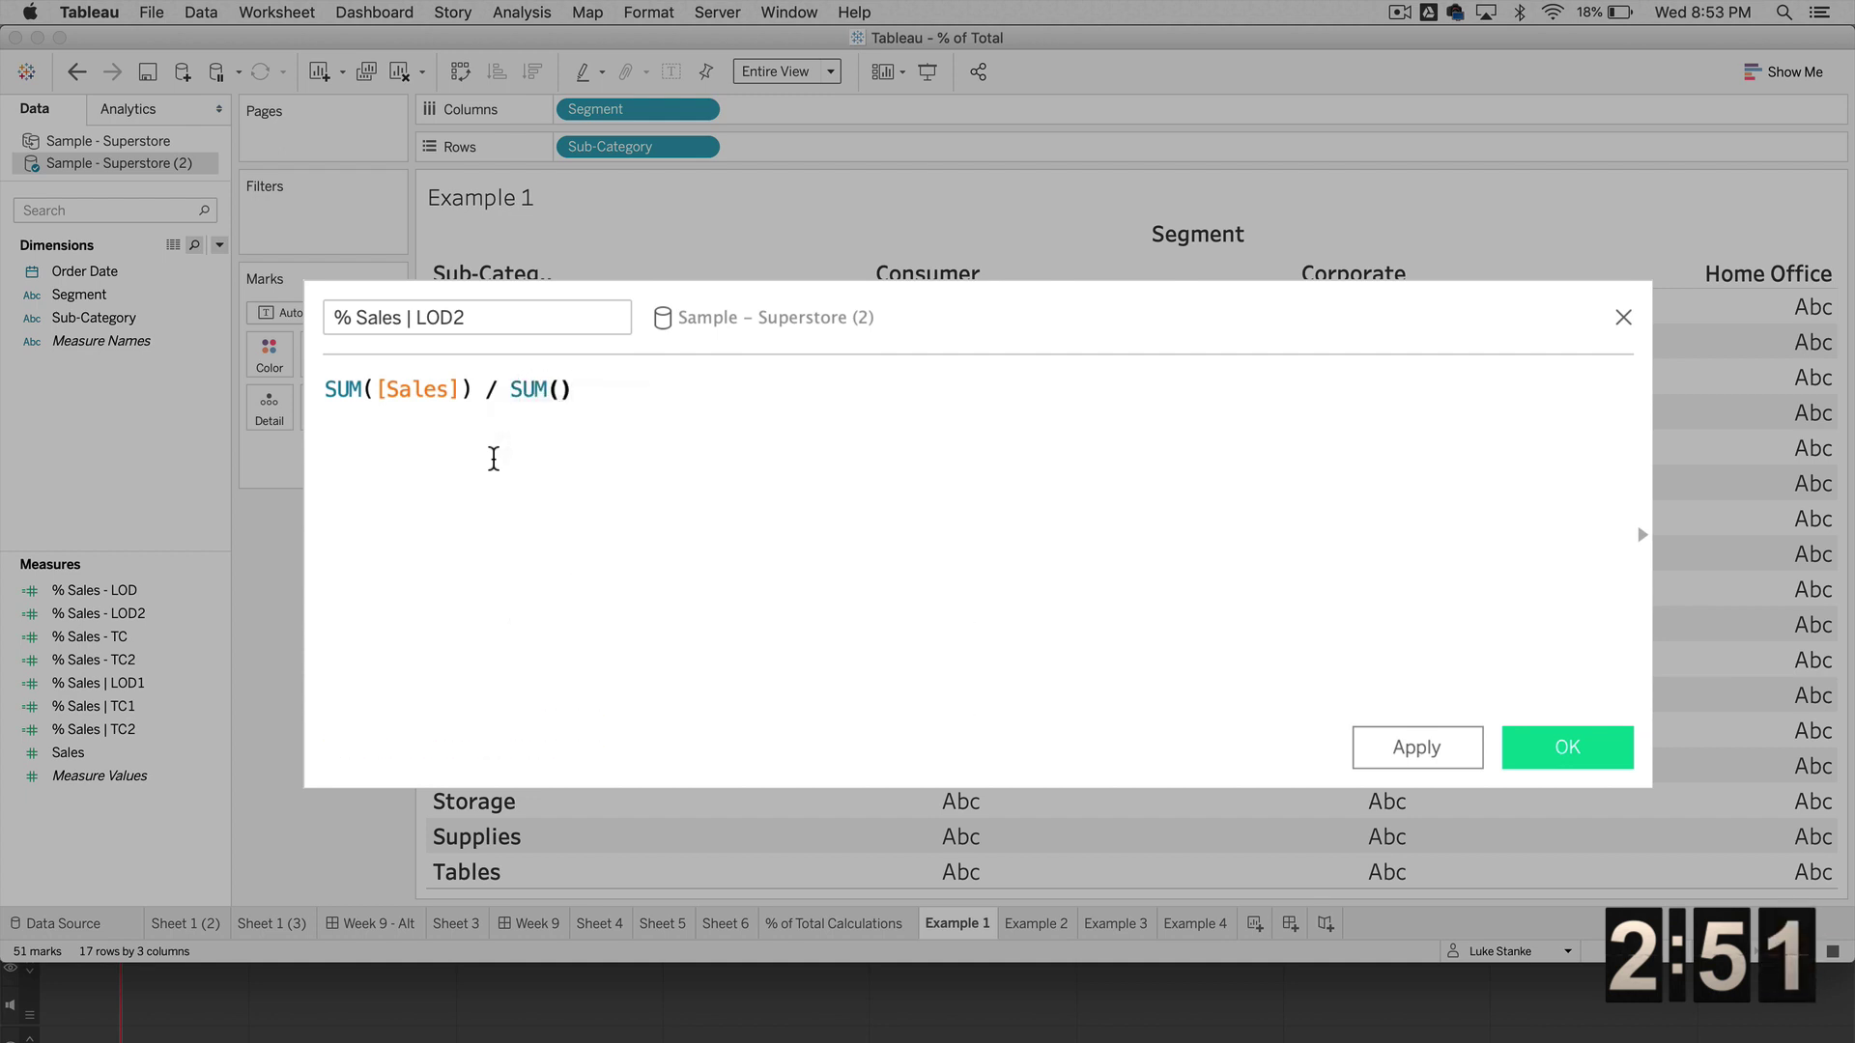
type("{}")
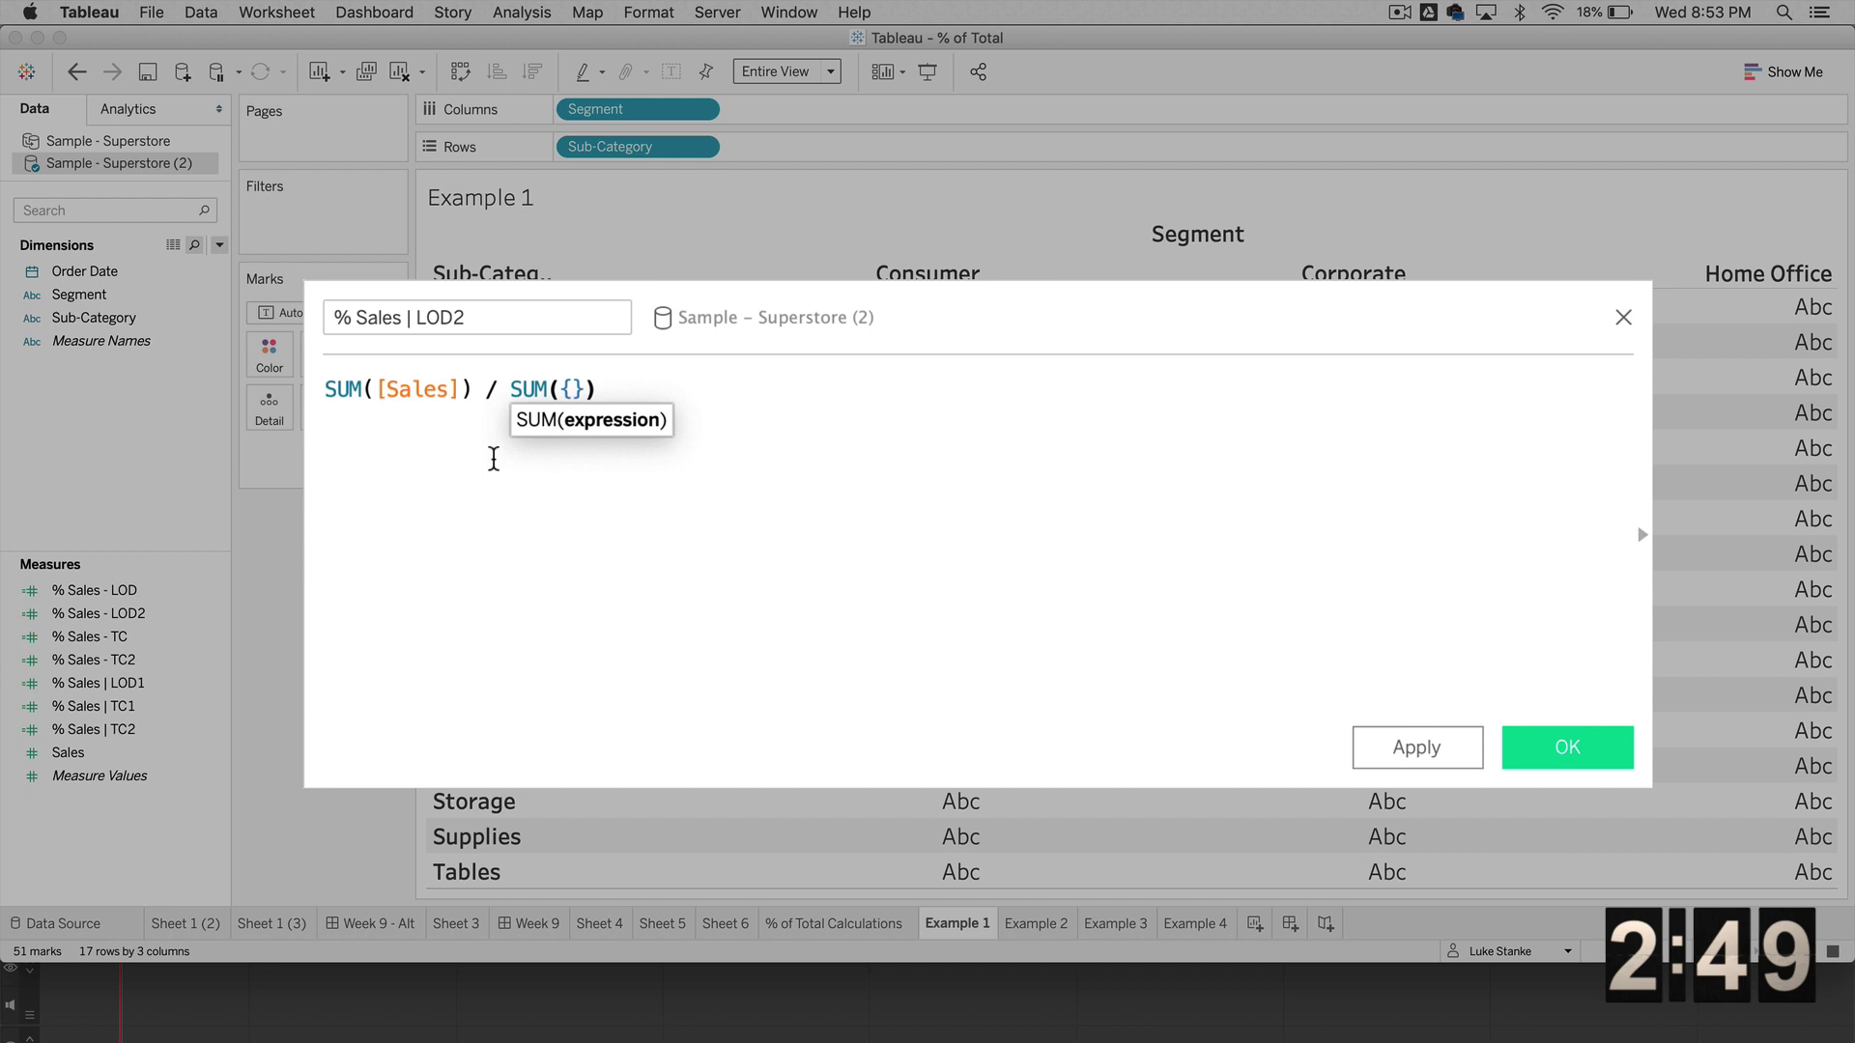
type("EX")
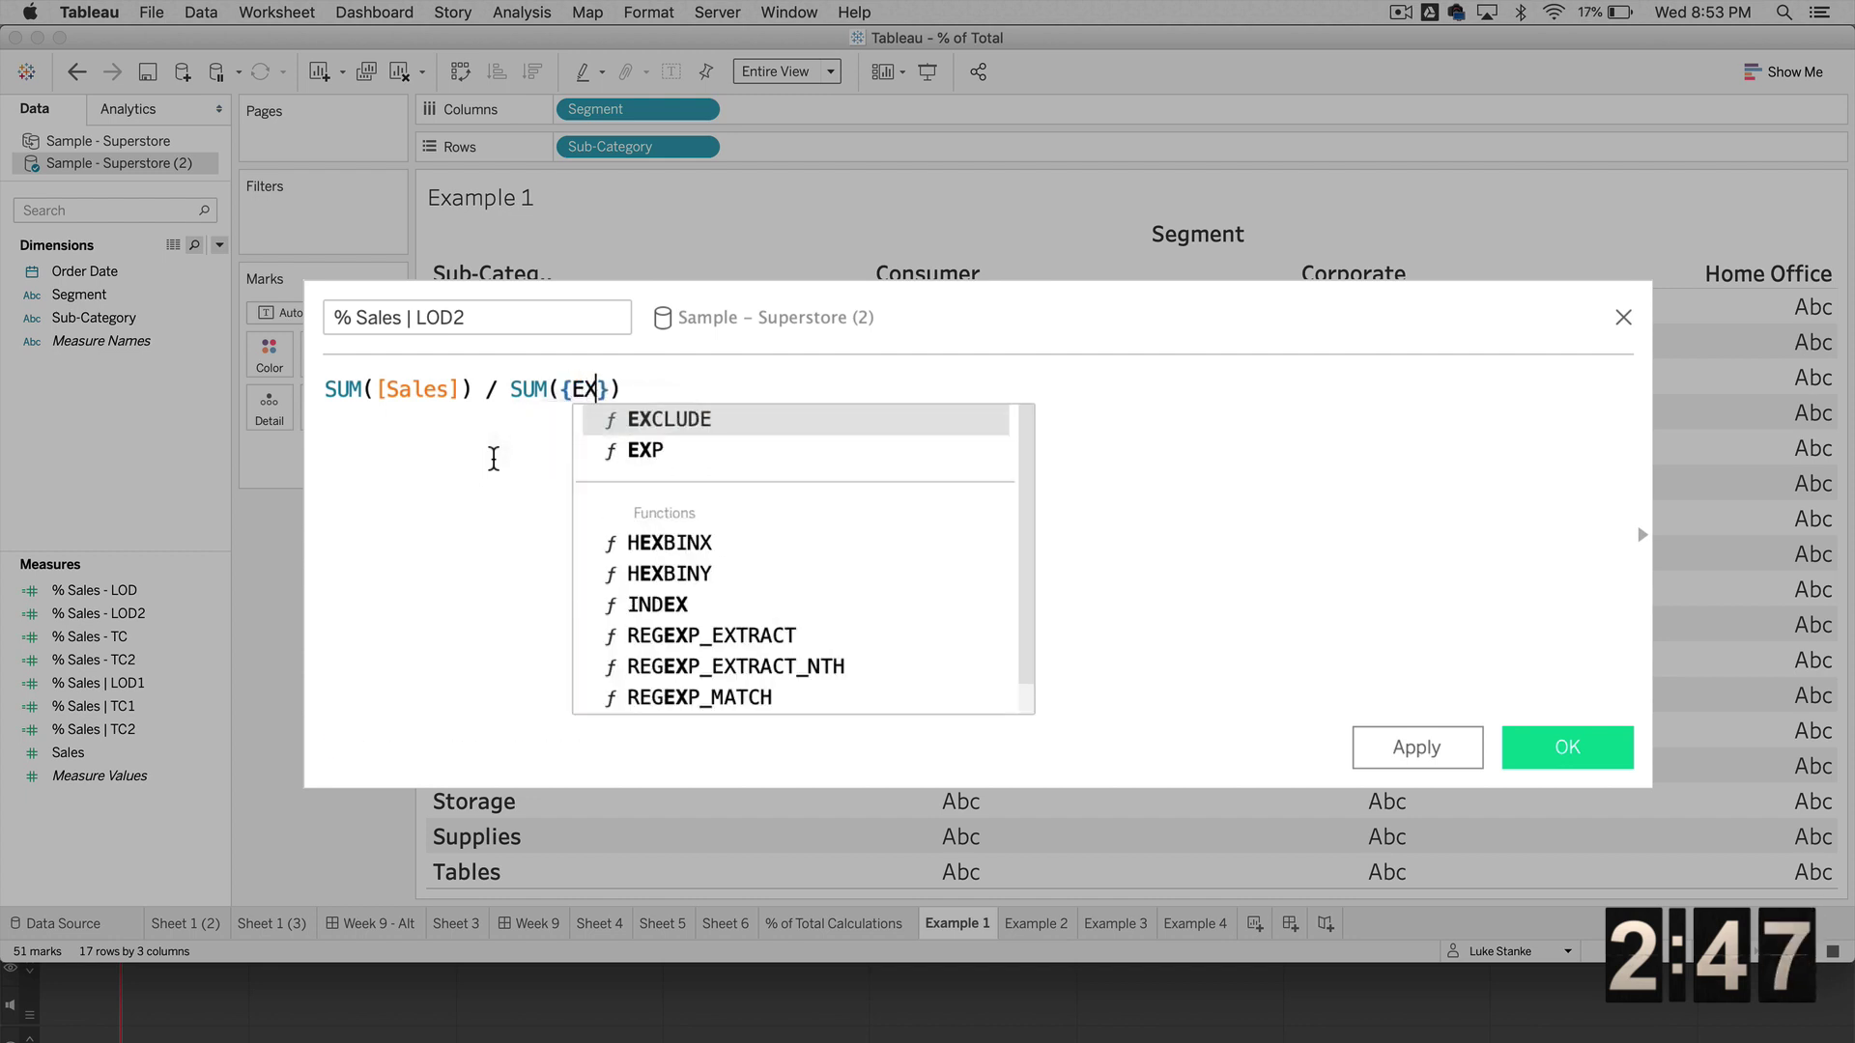
key("Return")
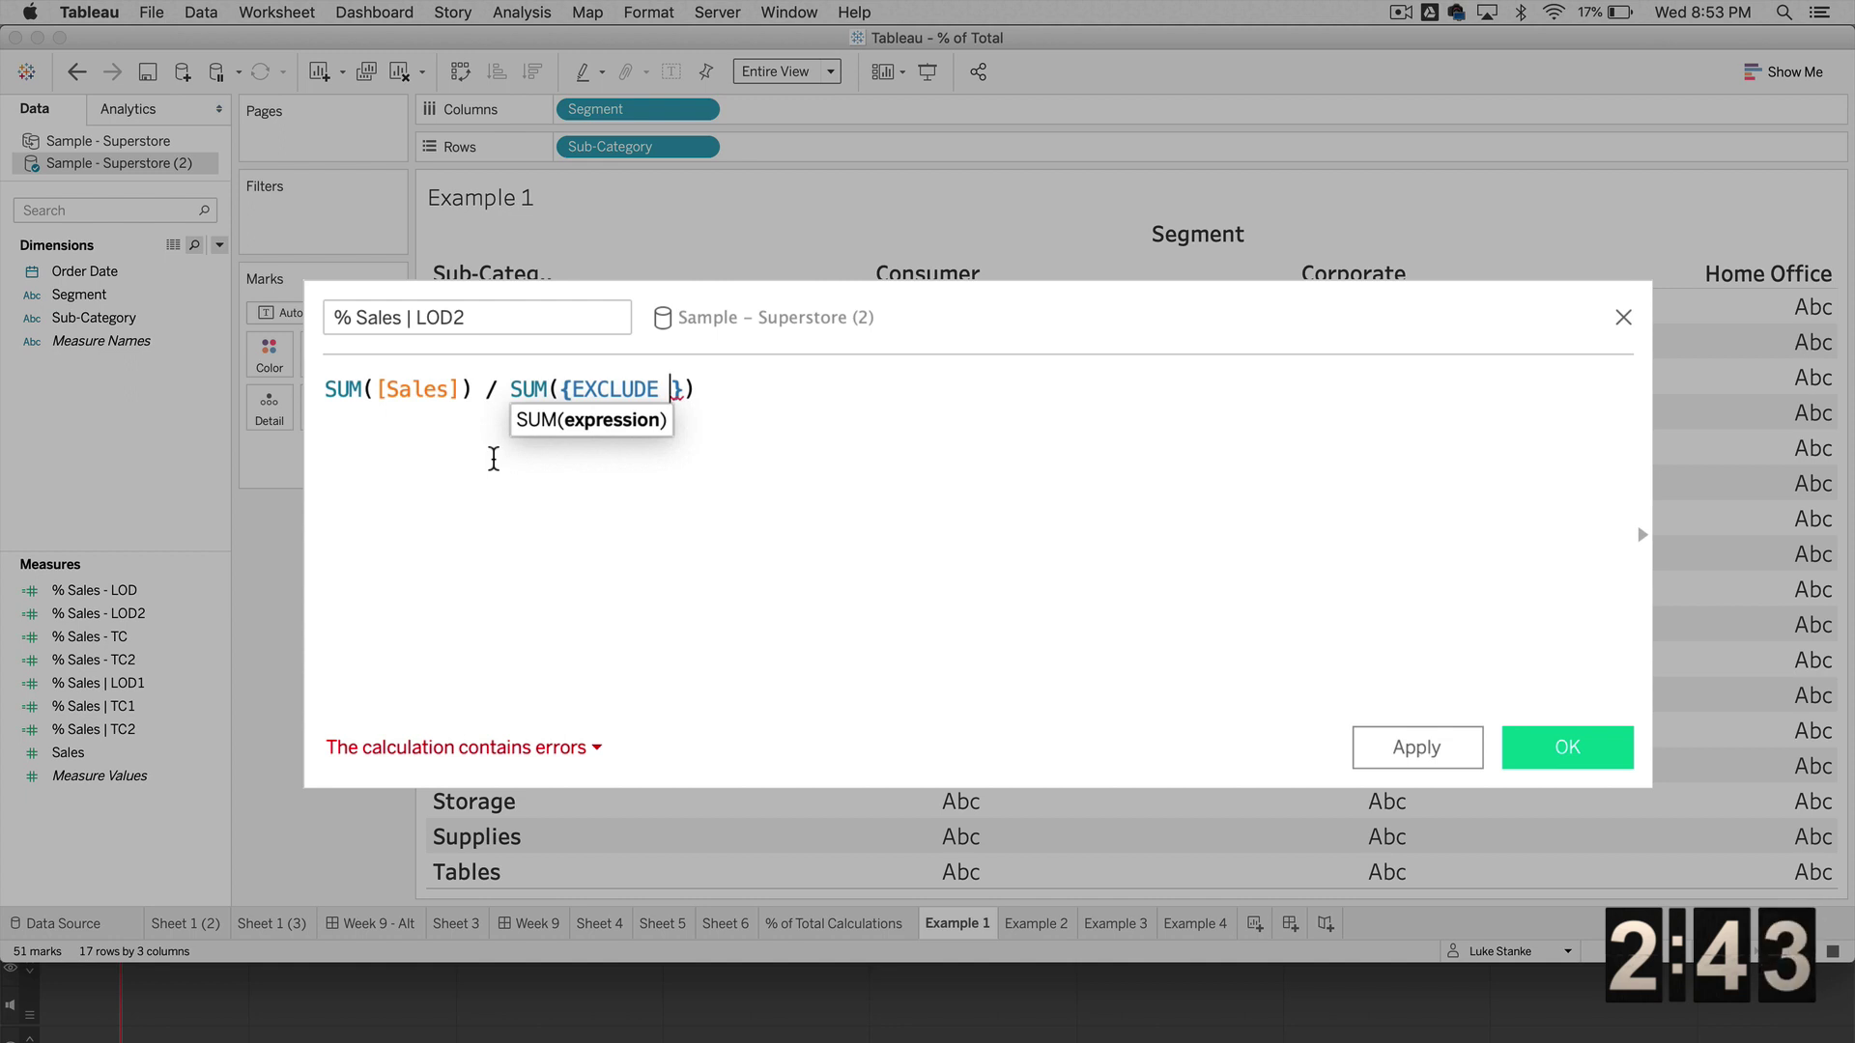
type("Se")
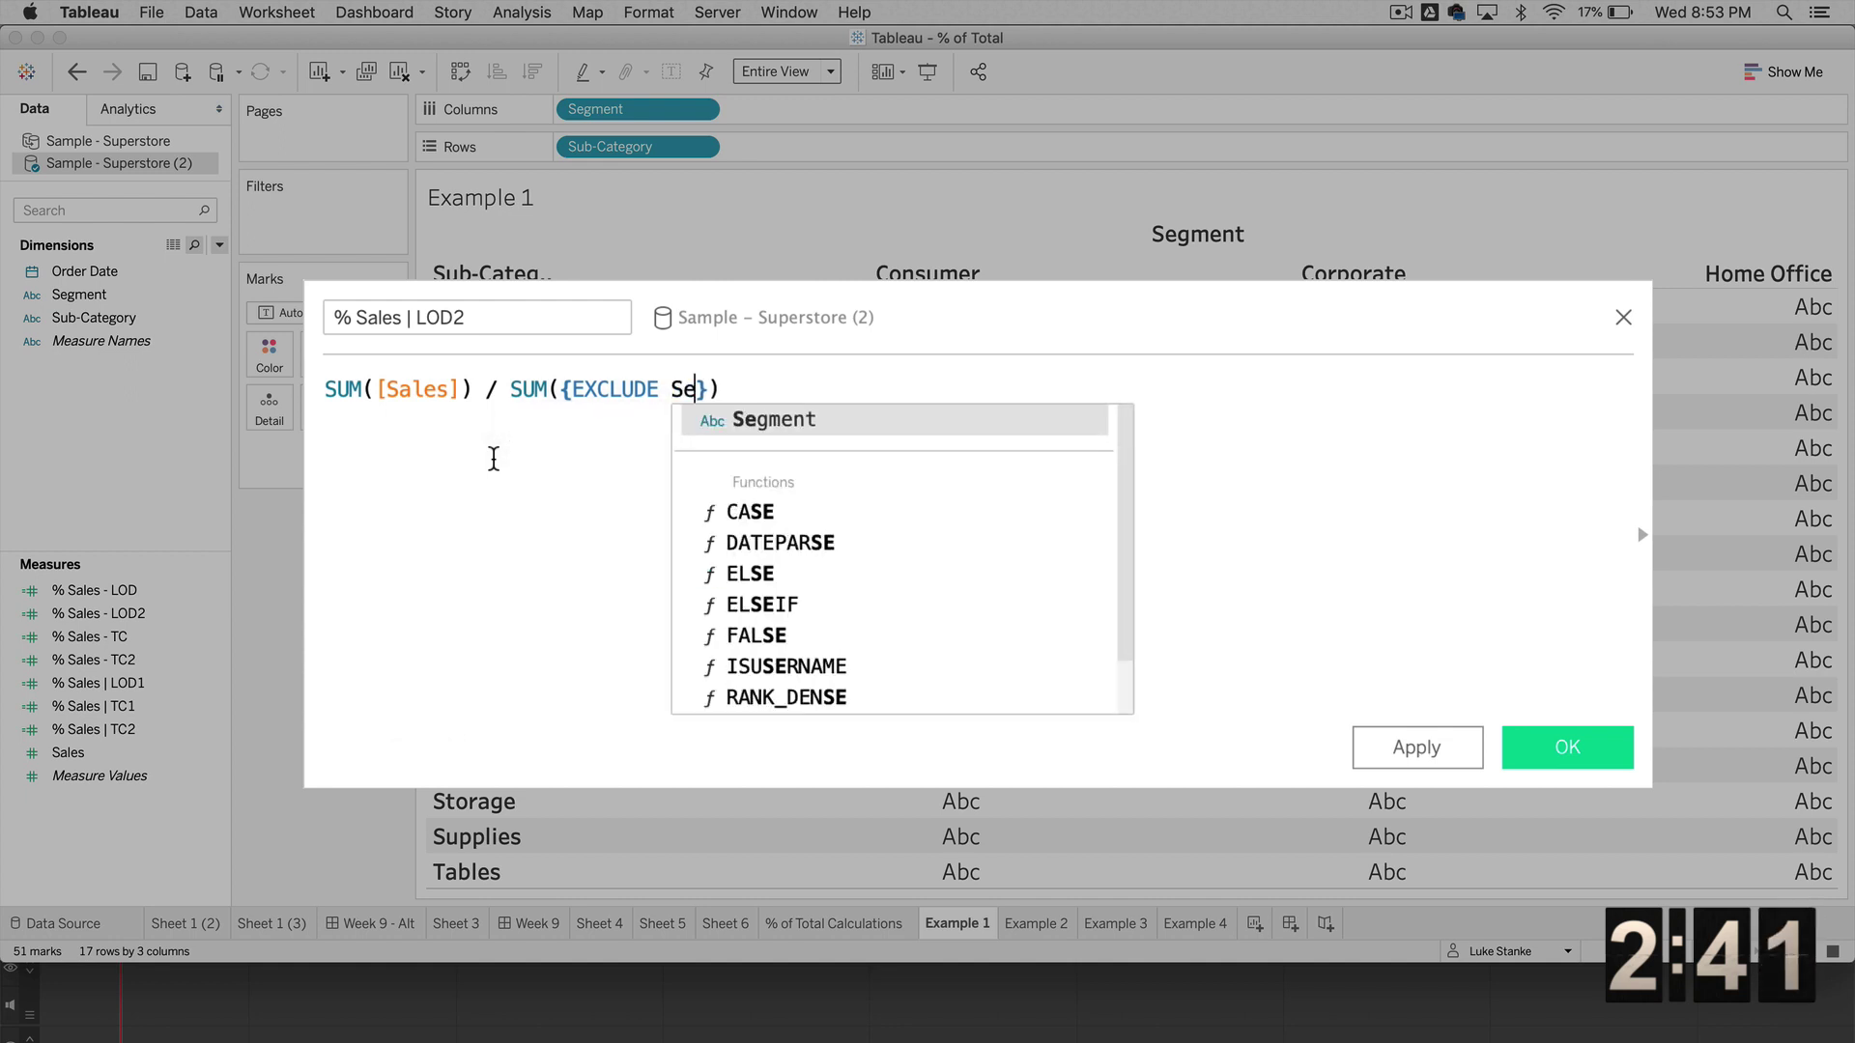
type("g")
key("Return")
type(":")
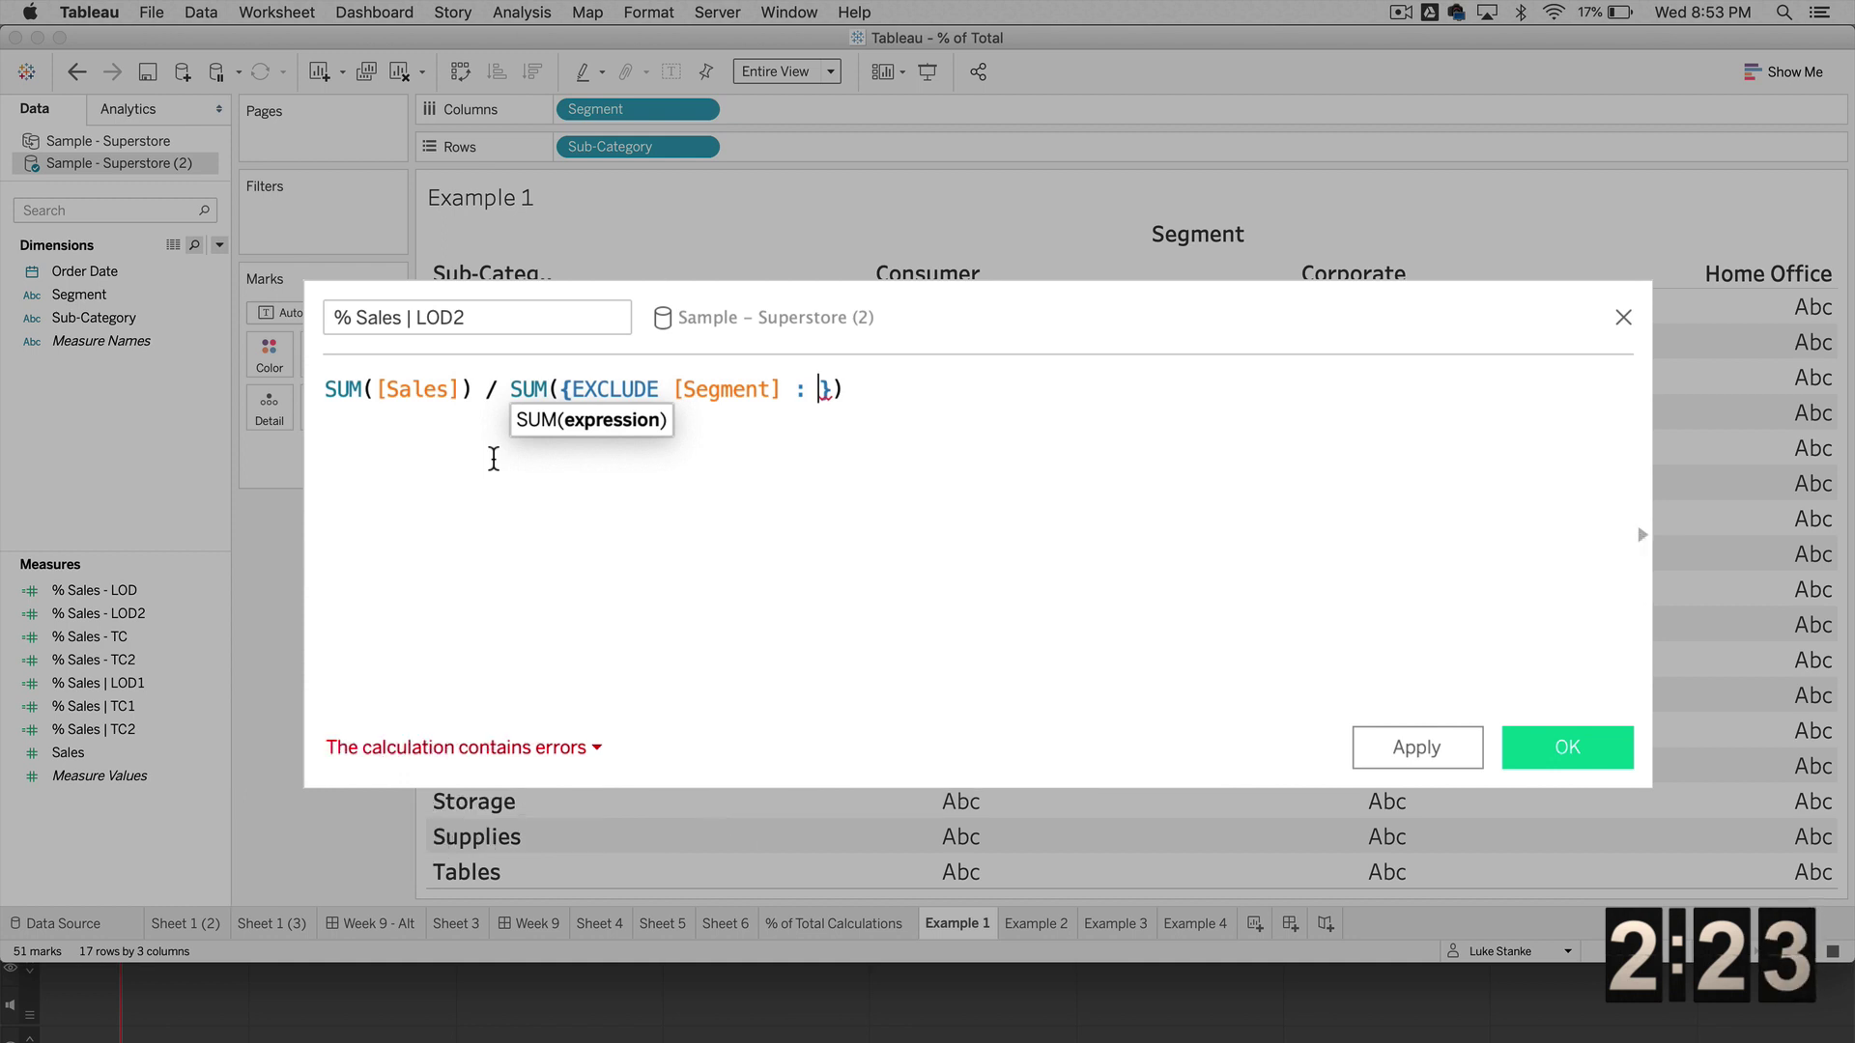
type("SUM([Sales])")
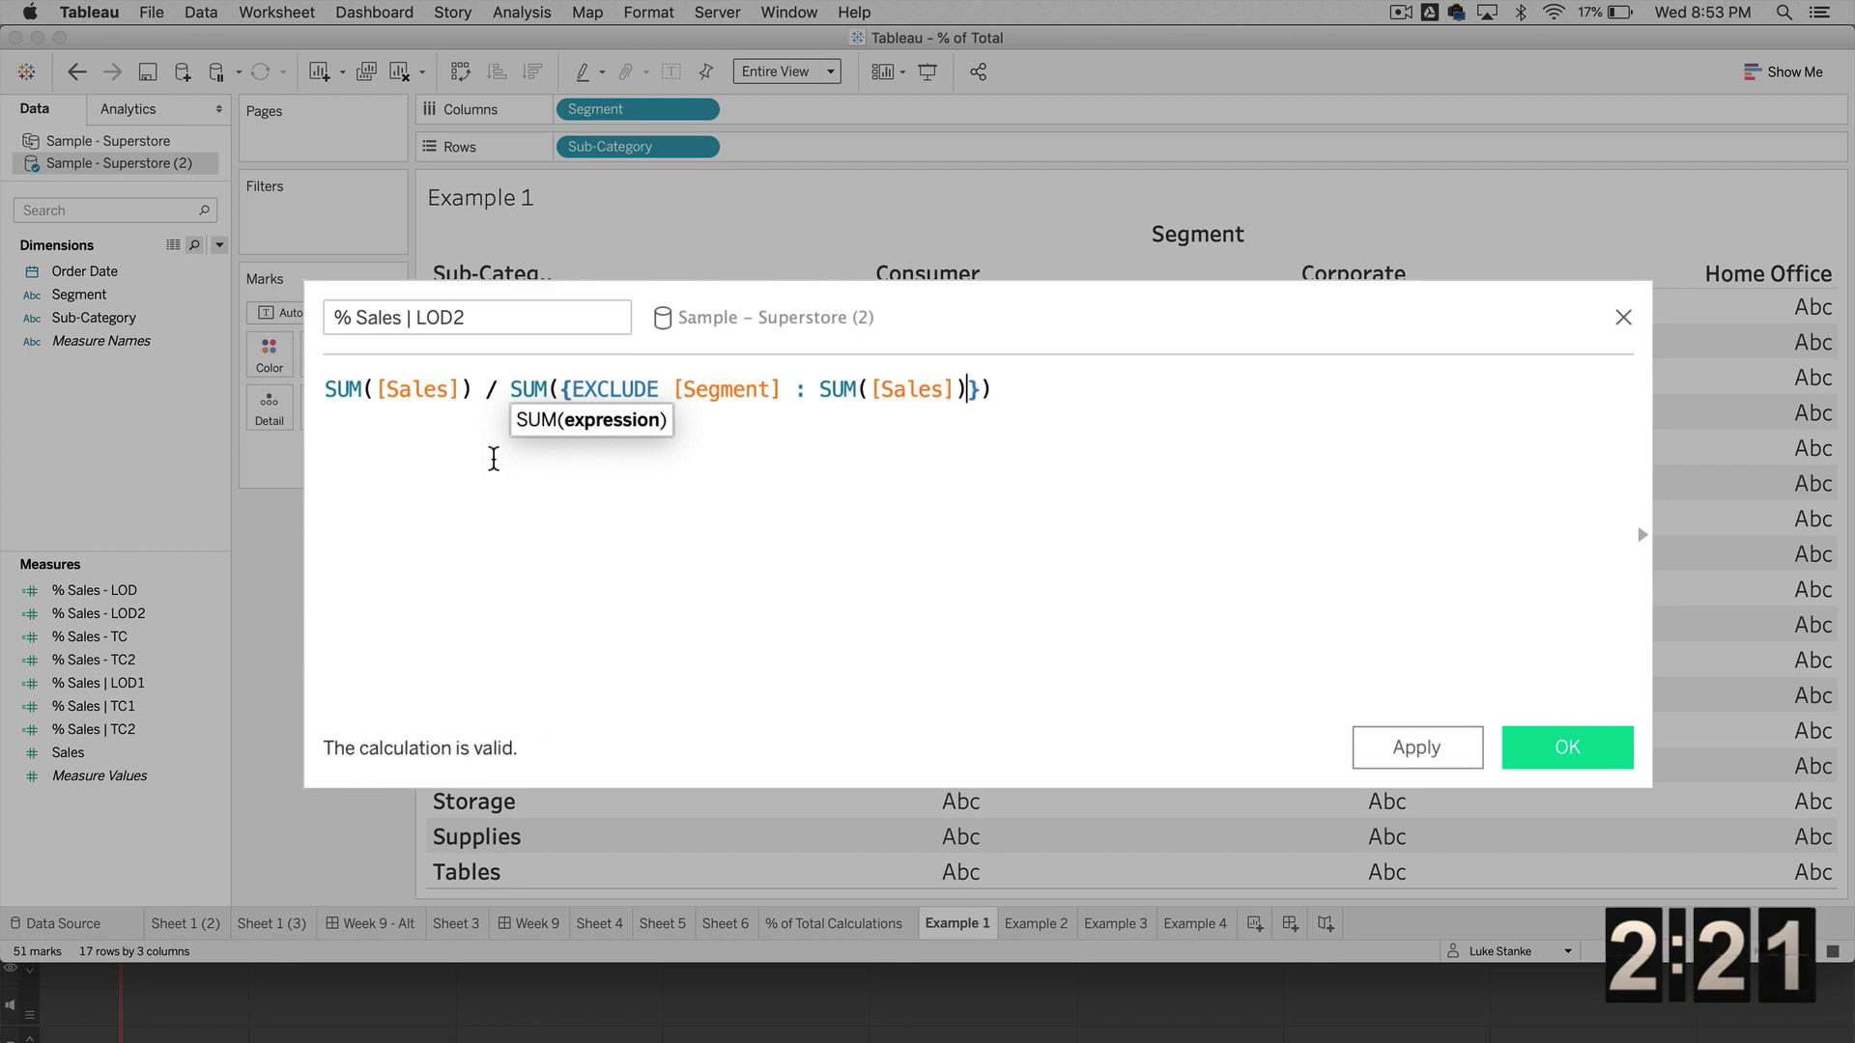
key("Return")
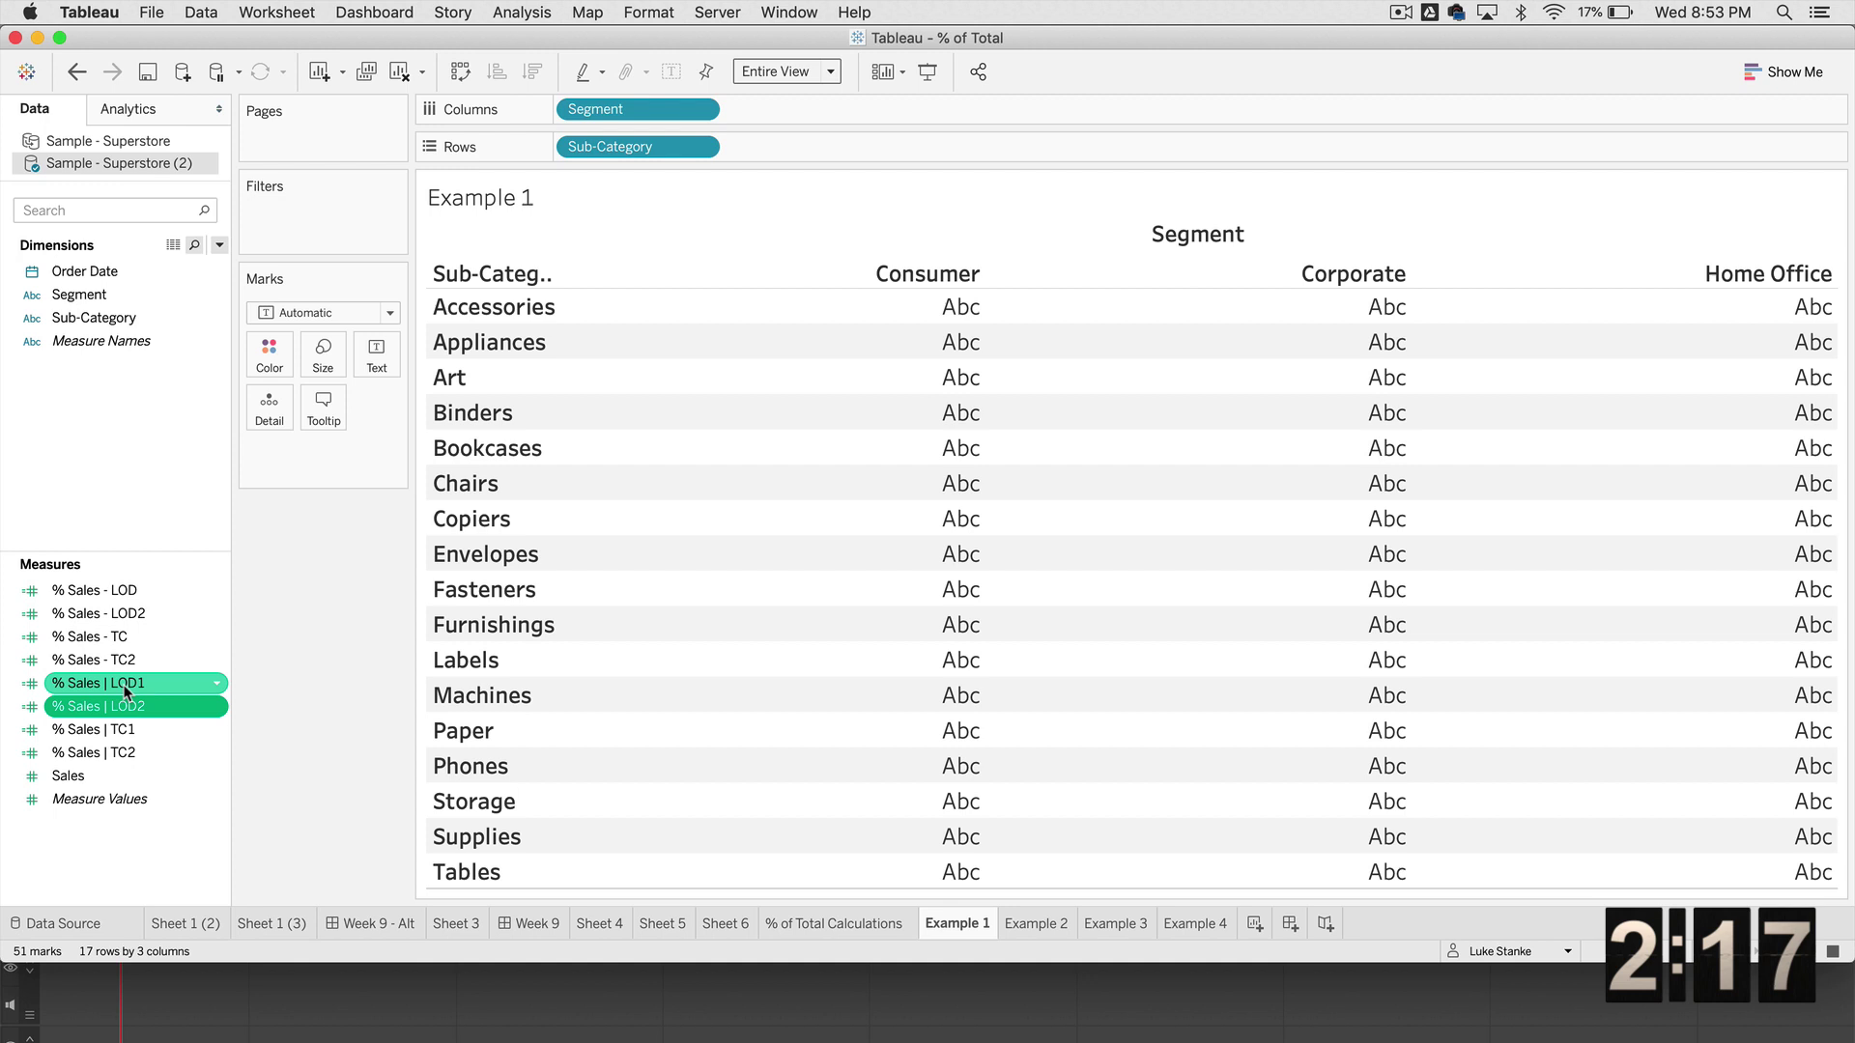
Step: Set the default number format of the four % Sales measures to Percentage with 0 decimals
left_click(128, 688)
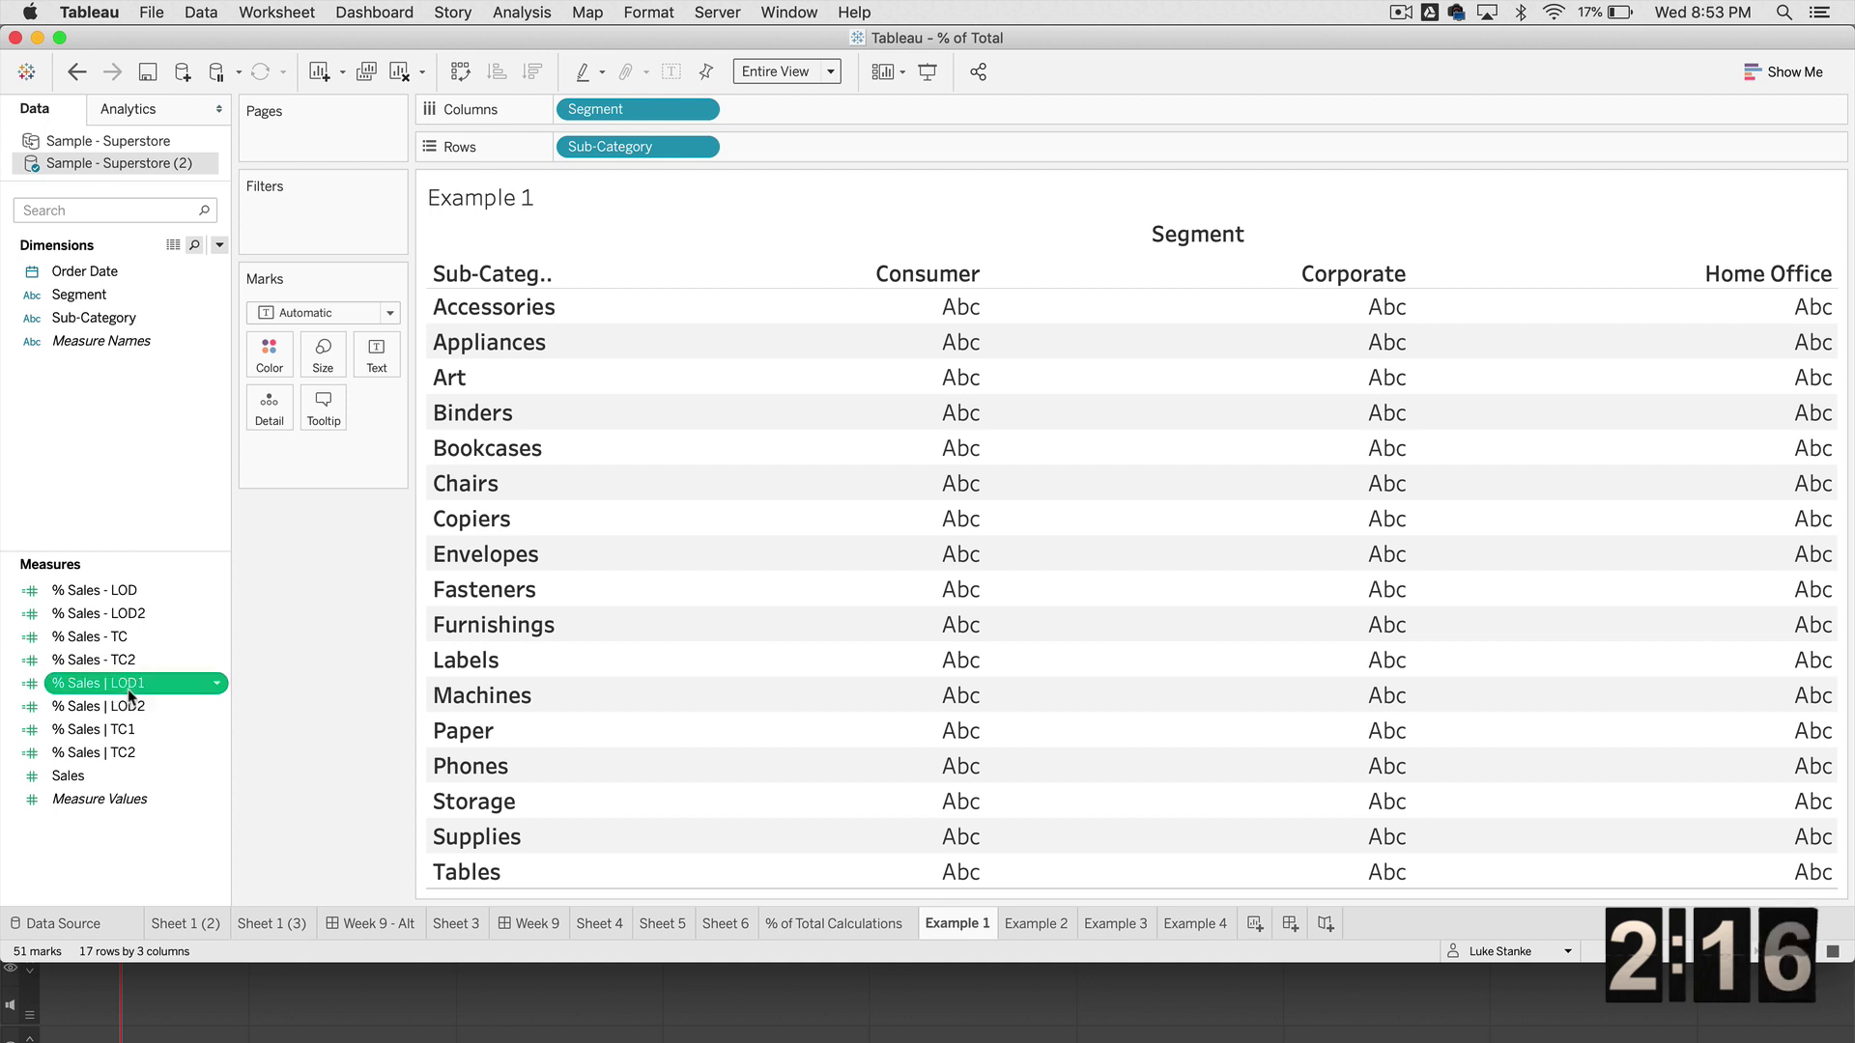
left_click(128, 748, "shift")
right_click(128, 750)
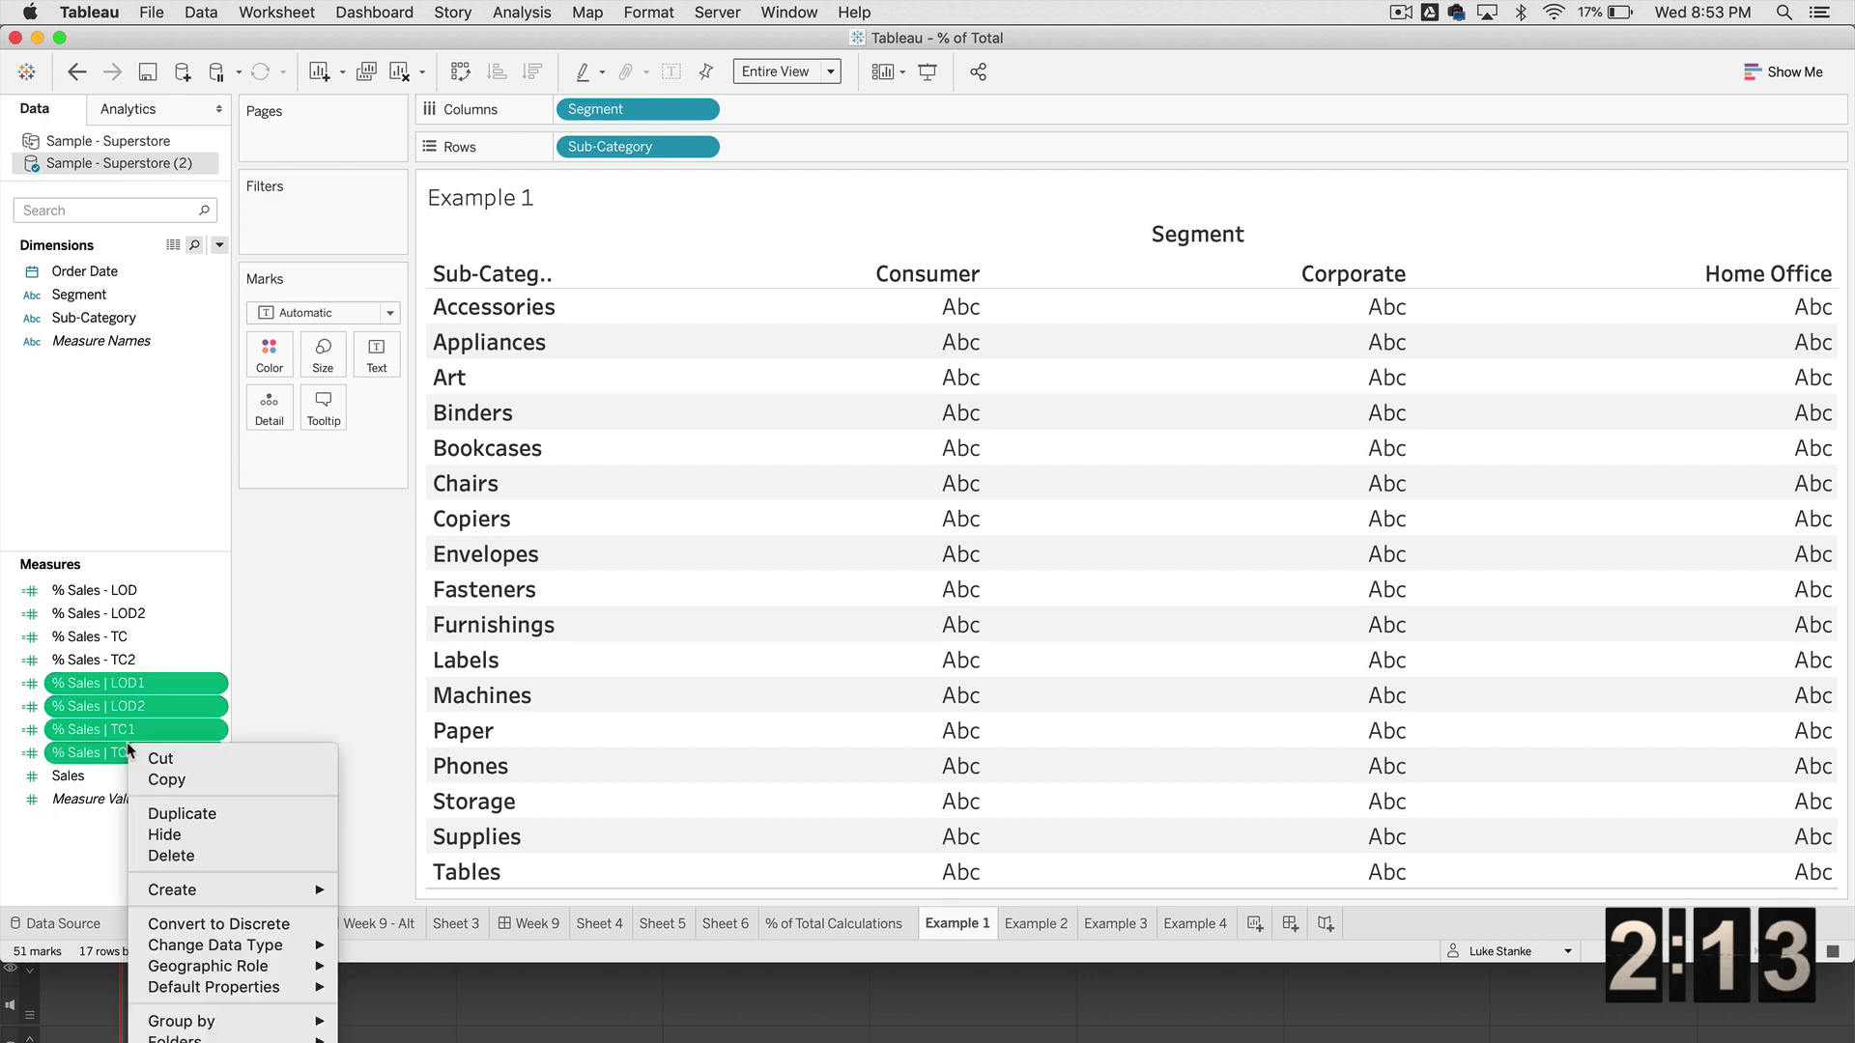
mouse_move(282, 989)
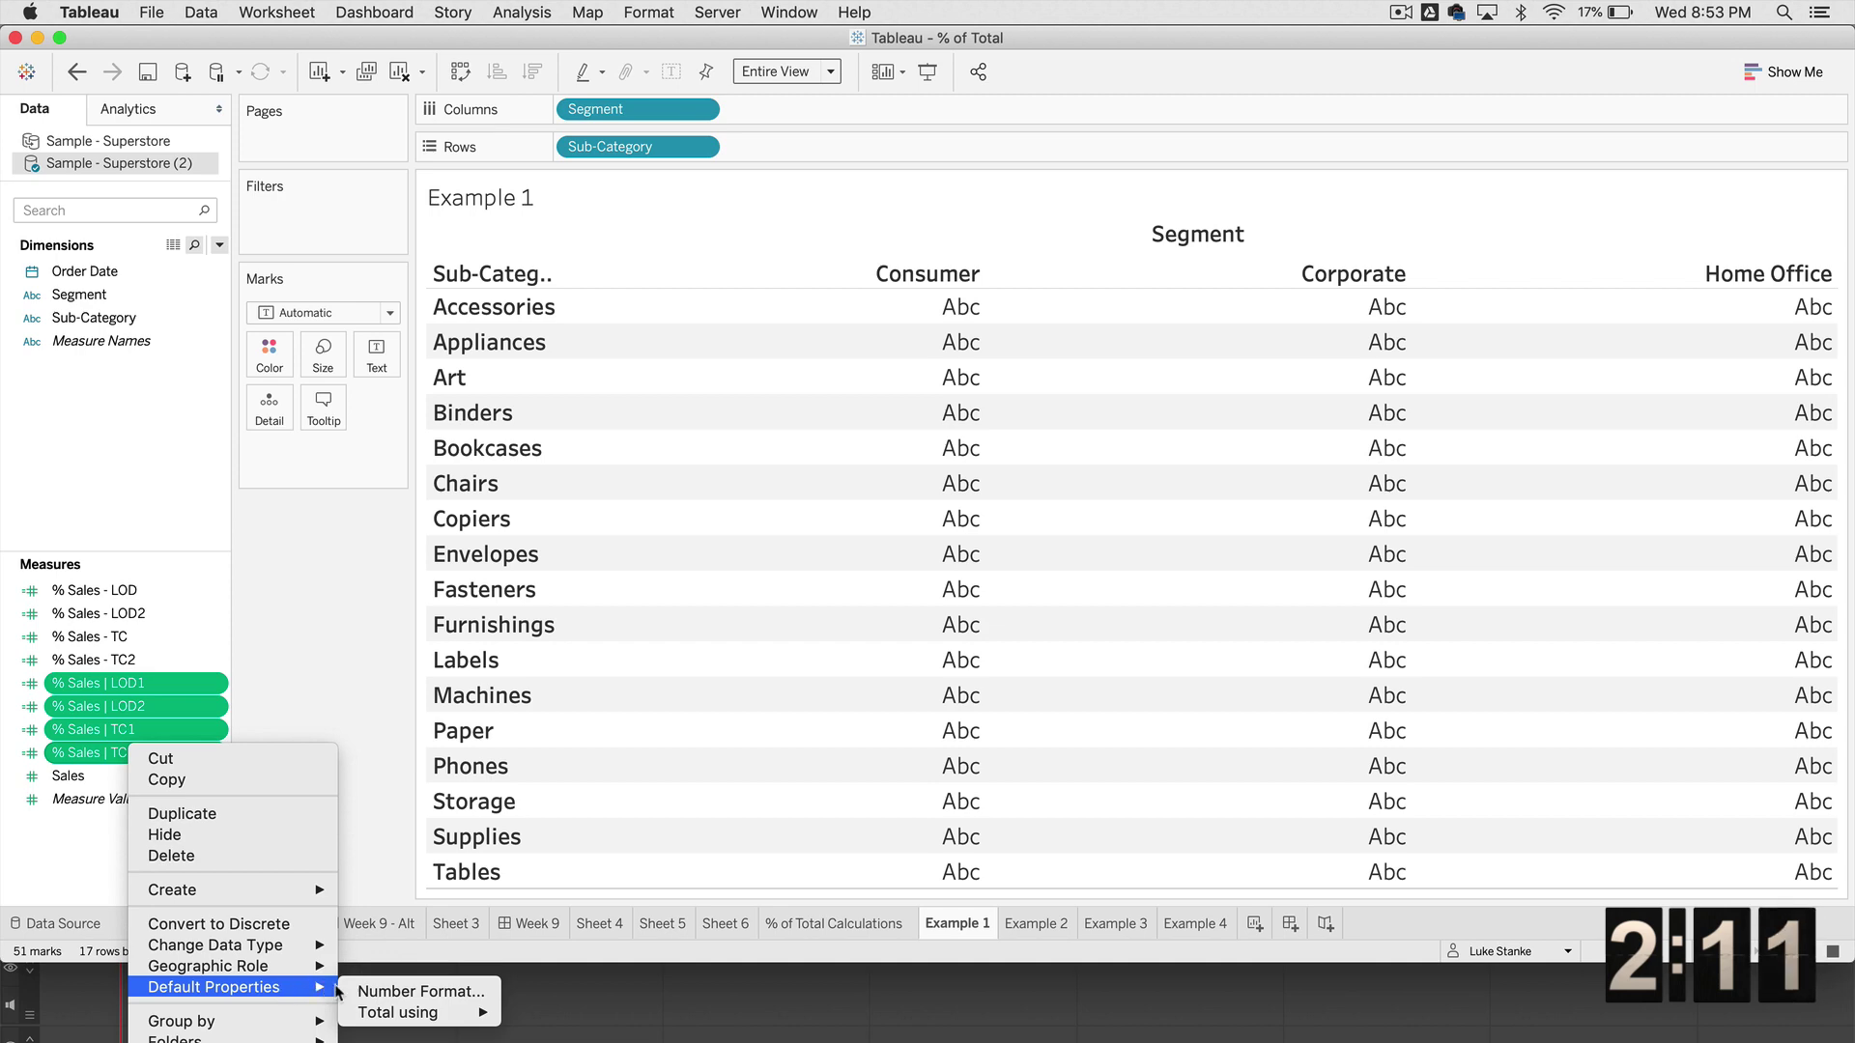
left_click(416, 992)
left_click(705, 502)
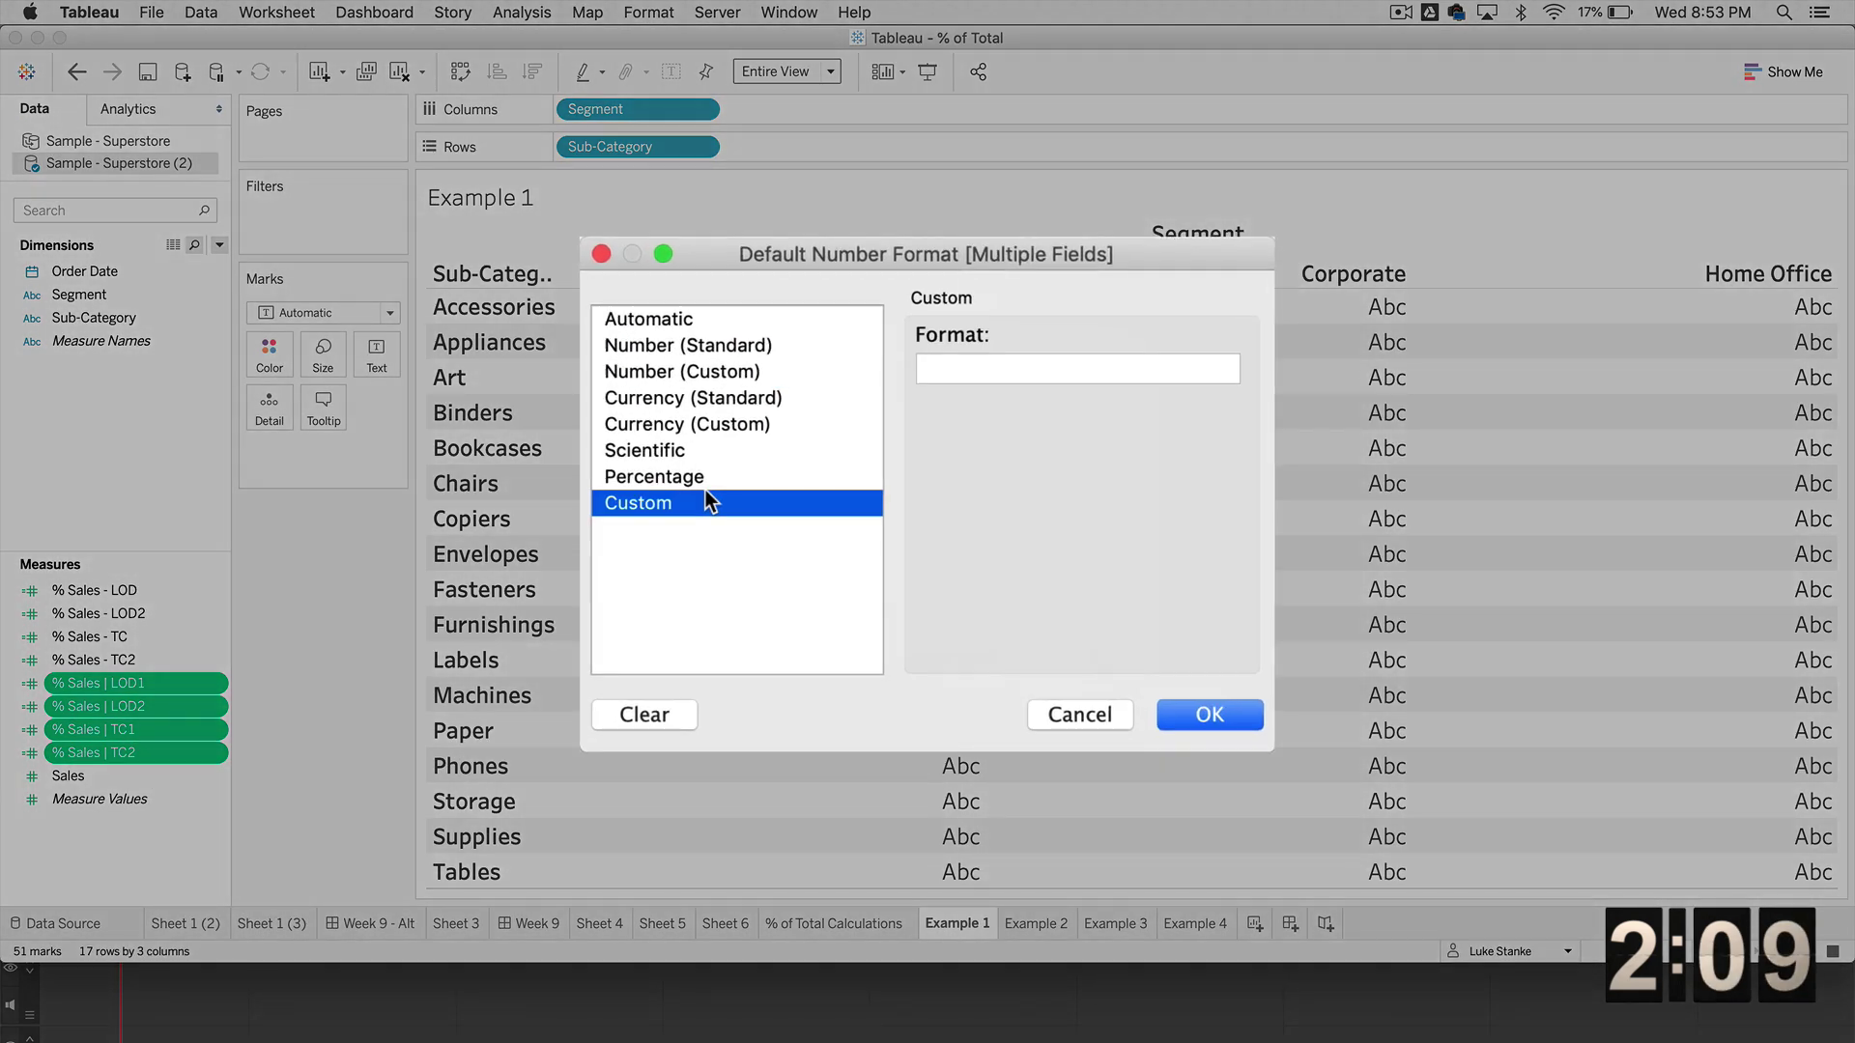
left_click(711, 477)
left_click(1005, 378)
left_click(1004, 379)
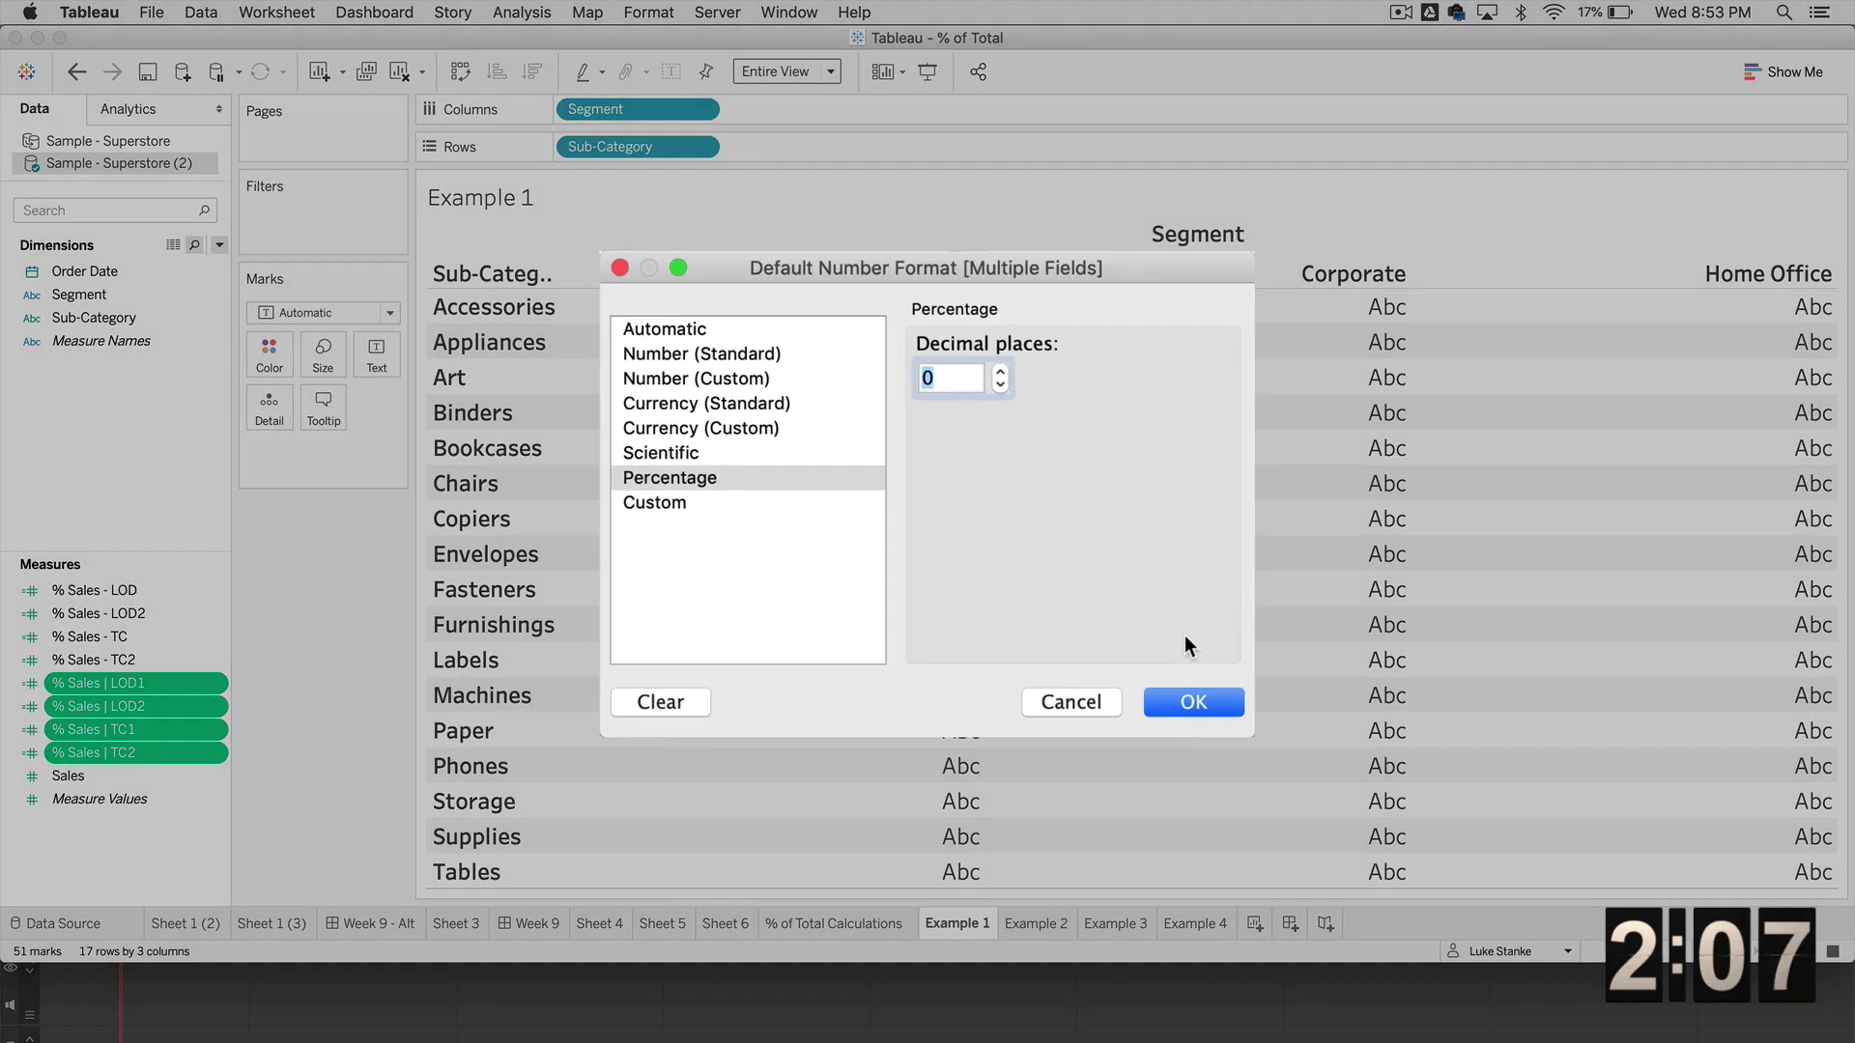
left_click(1207, 715)
Step: Review the % of Total Calculations sheet's segment percentages per sub-category
left_click(849, 927)
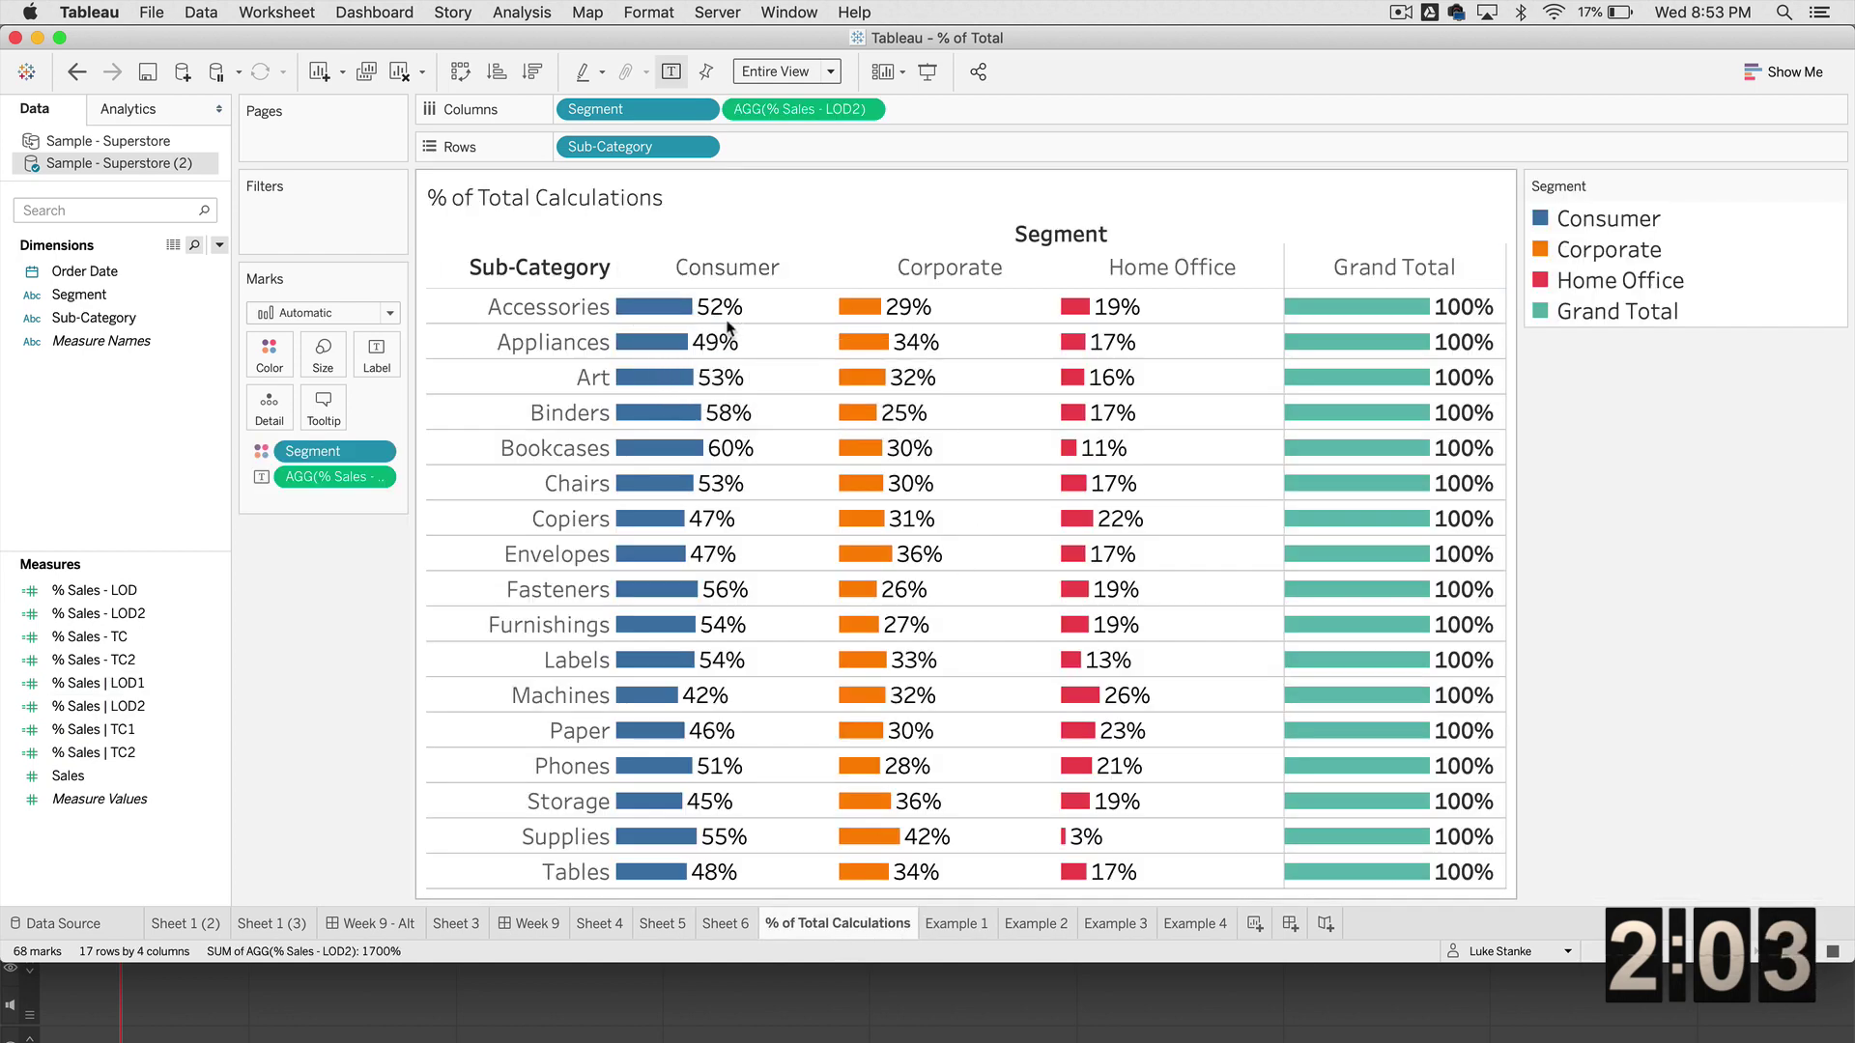
mouse_move(630, 332)
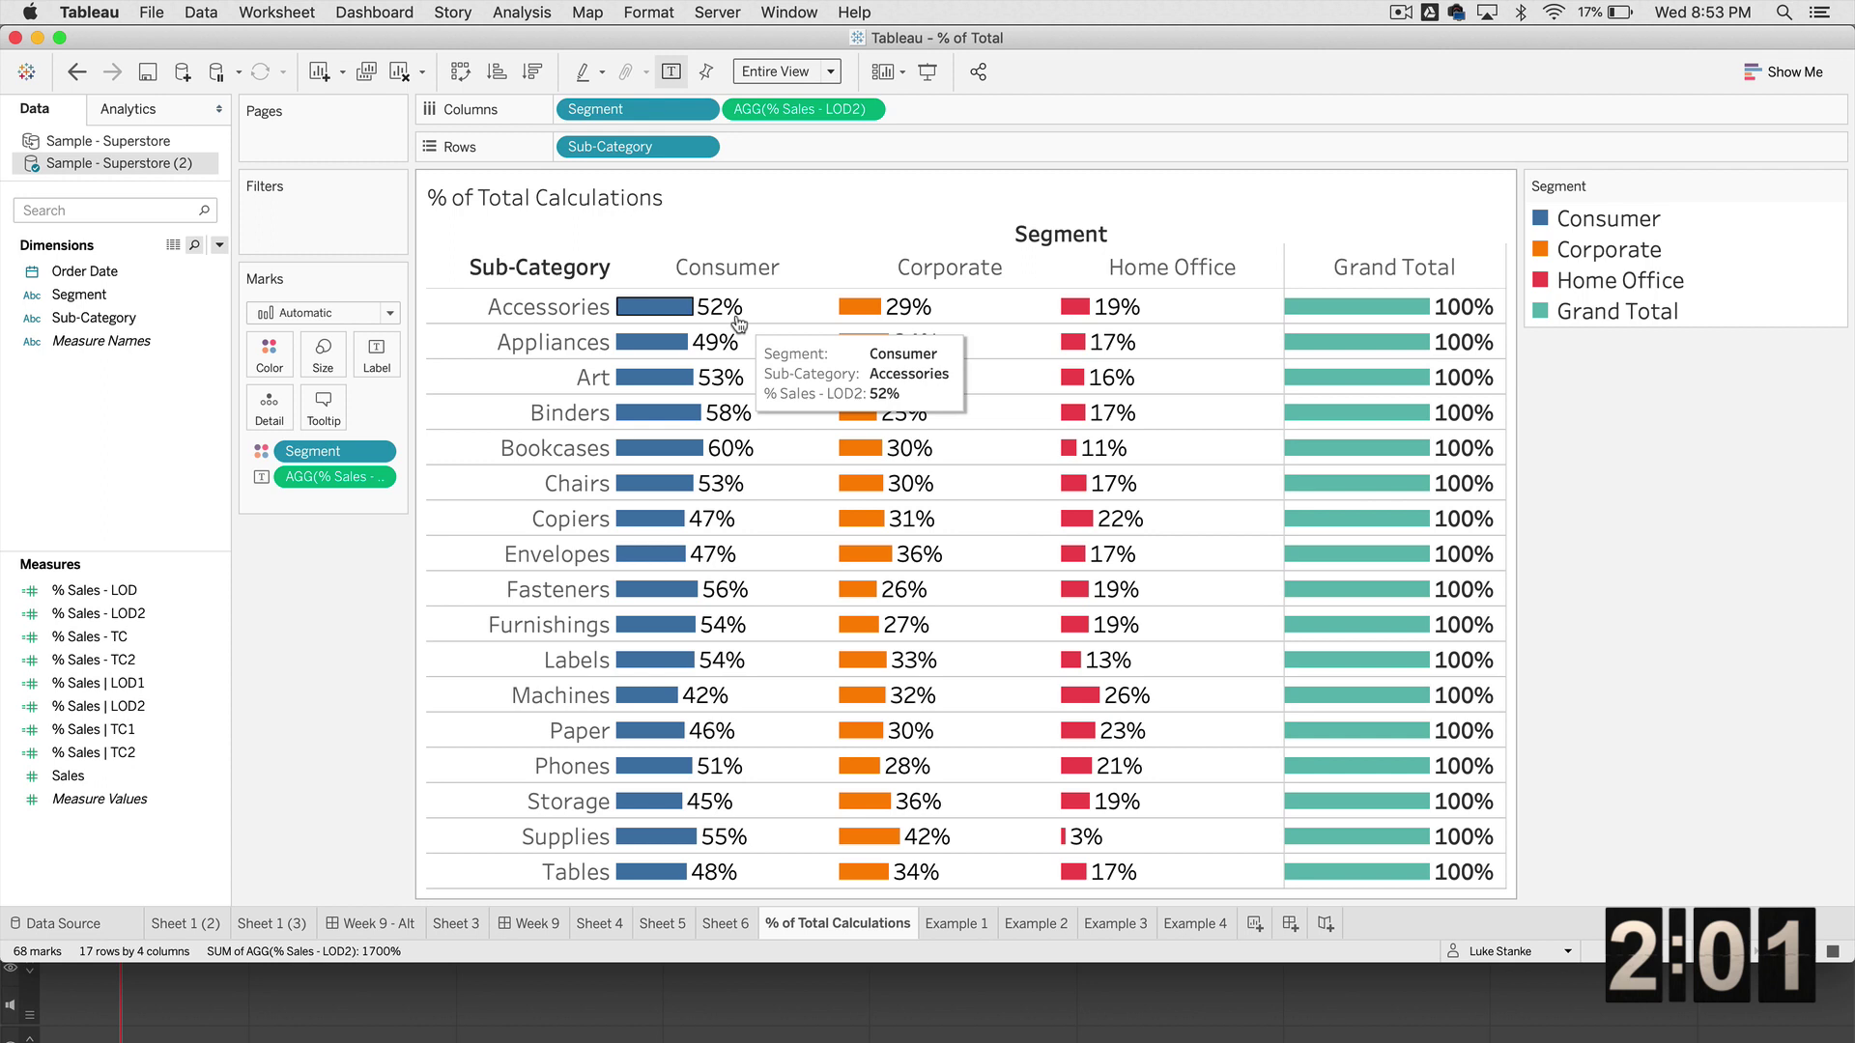
mouse_move(863, 331)
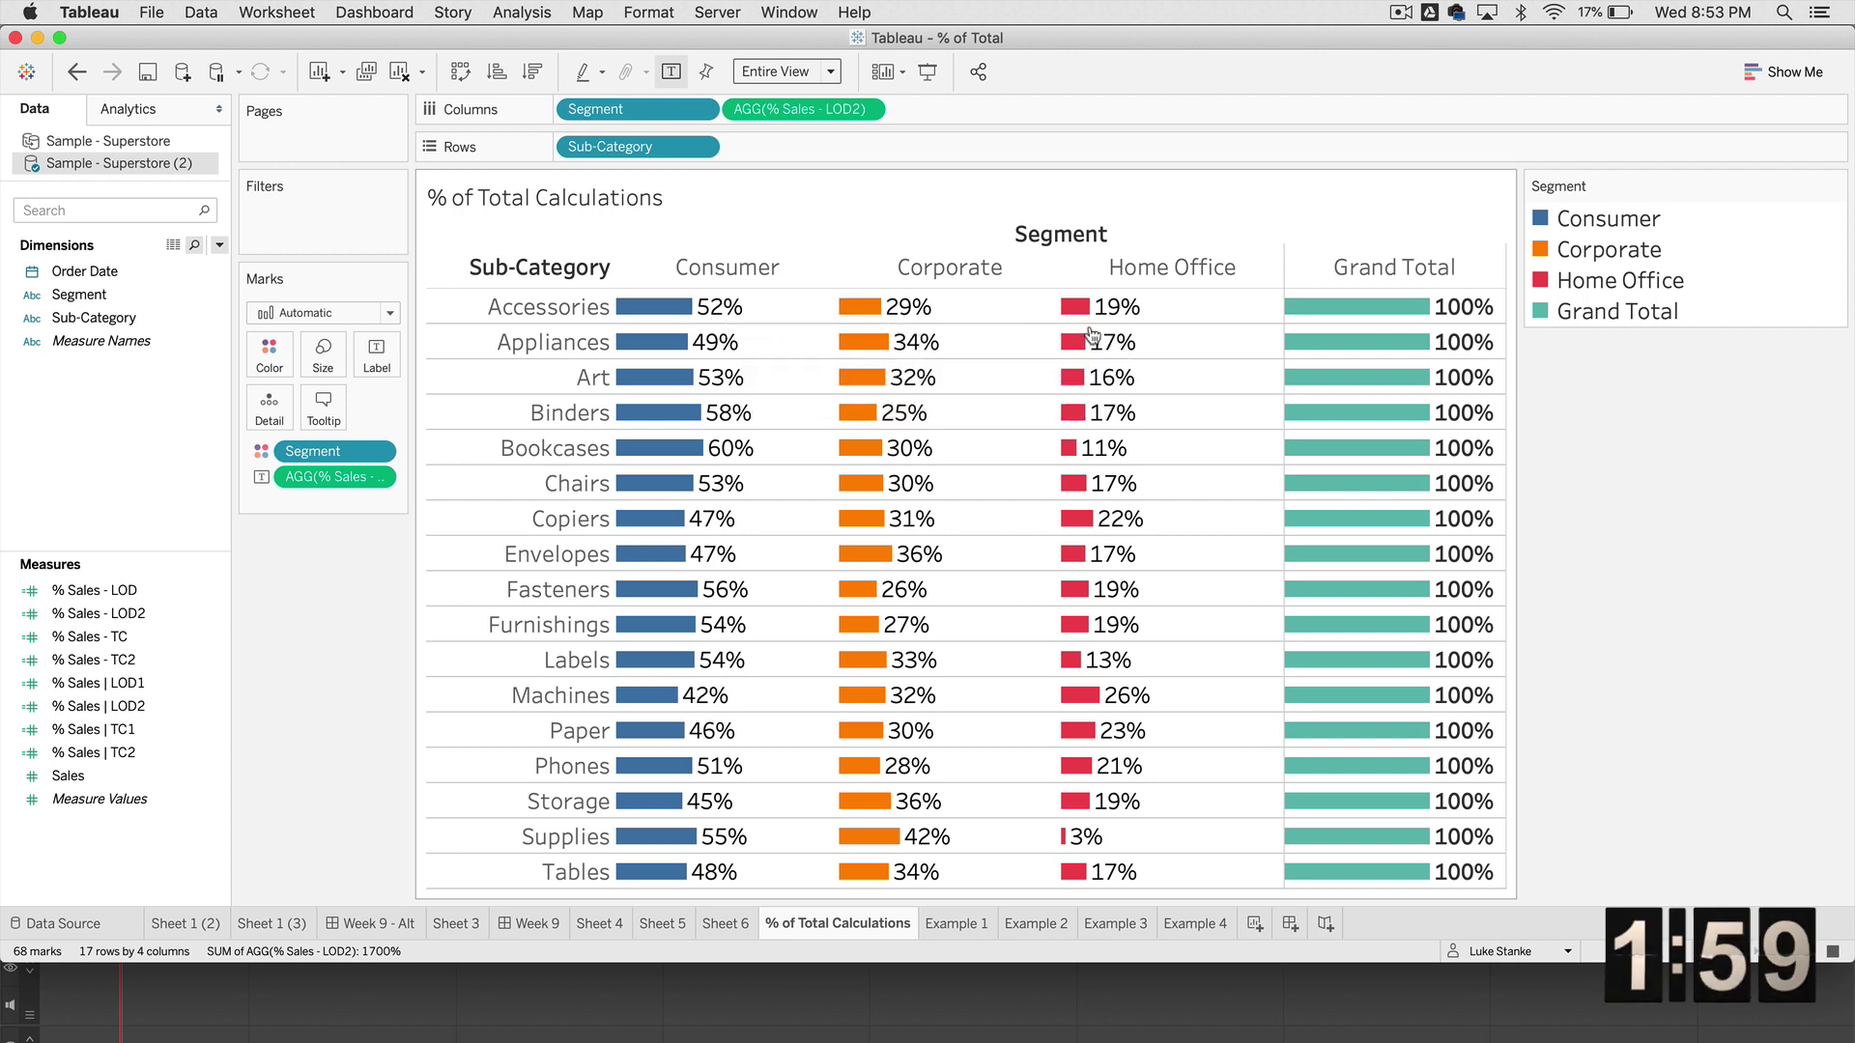
Step: On Example 1, show % Sales | TC1 as text and swap rows and columns
left_click(957, 923)
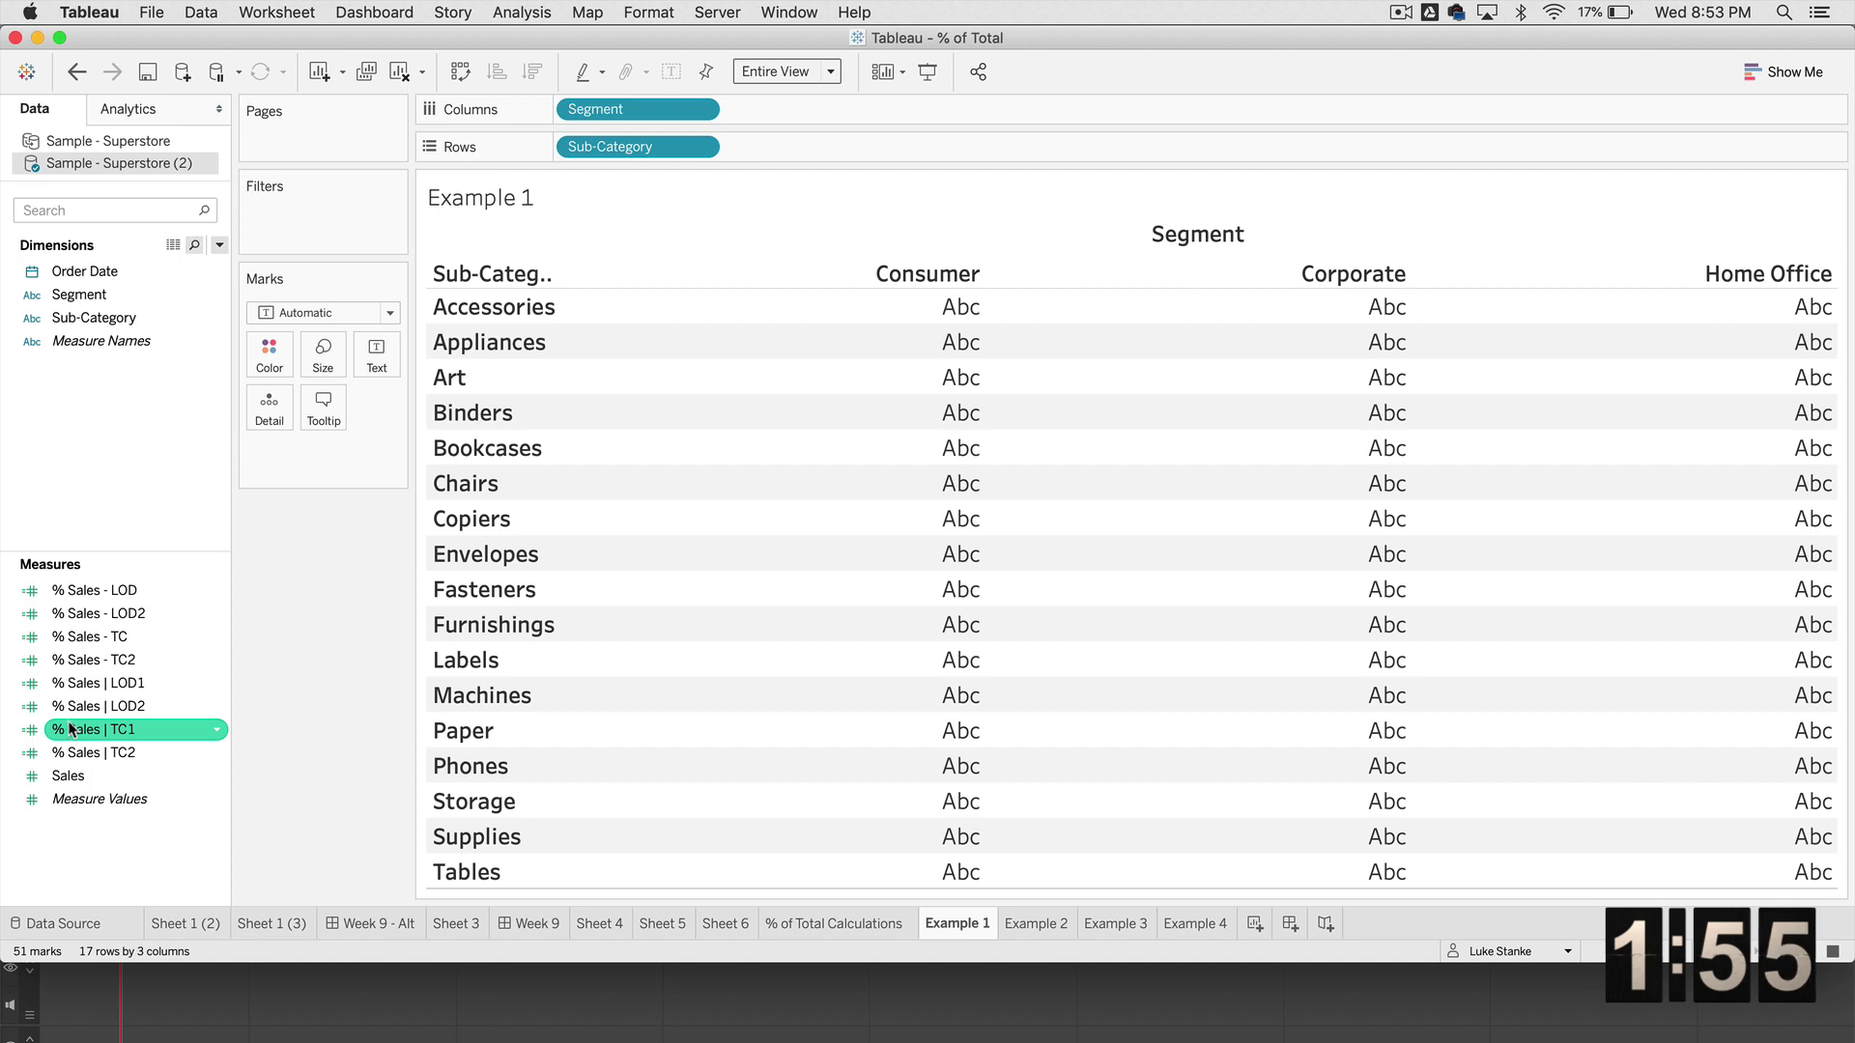
left_click_drag(71, 729, 379, 362)
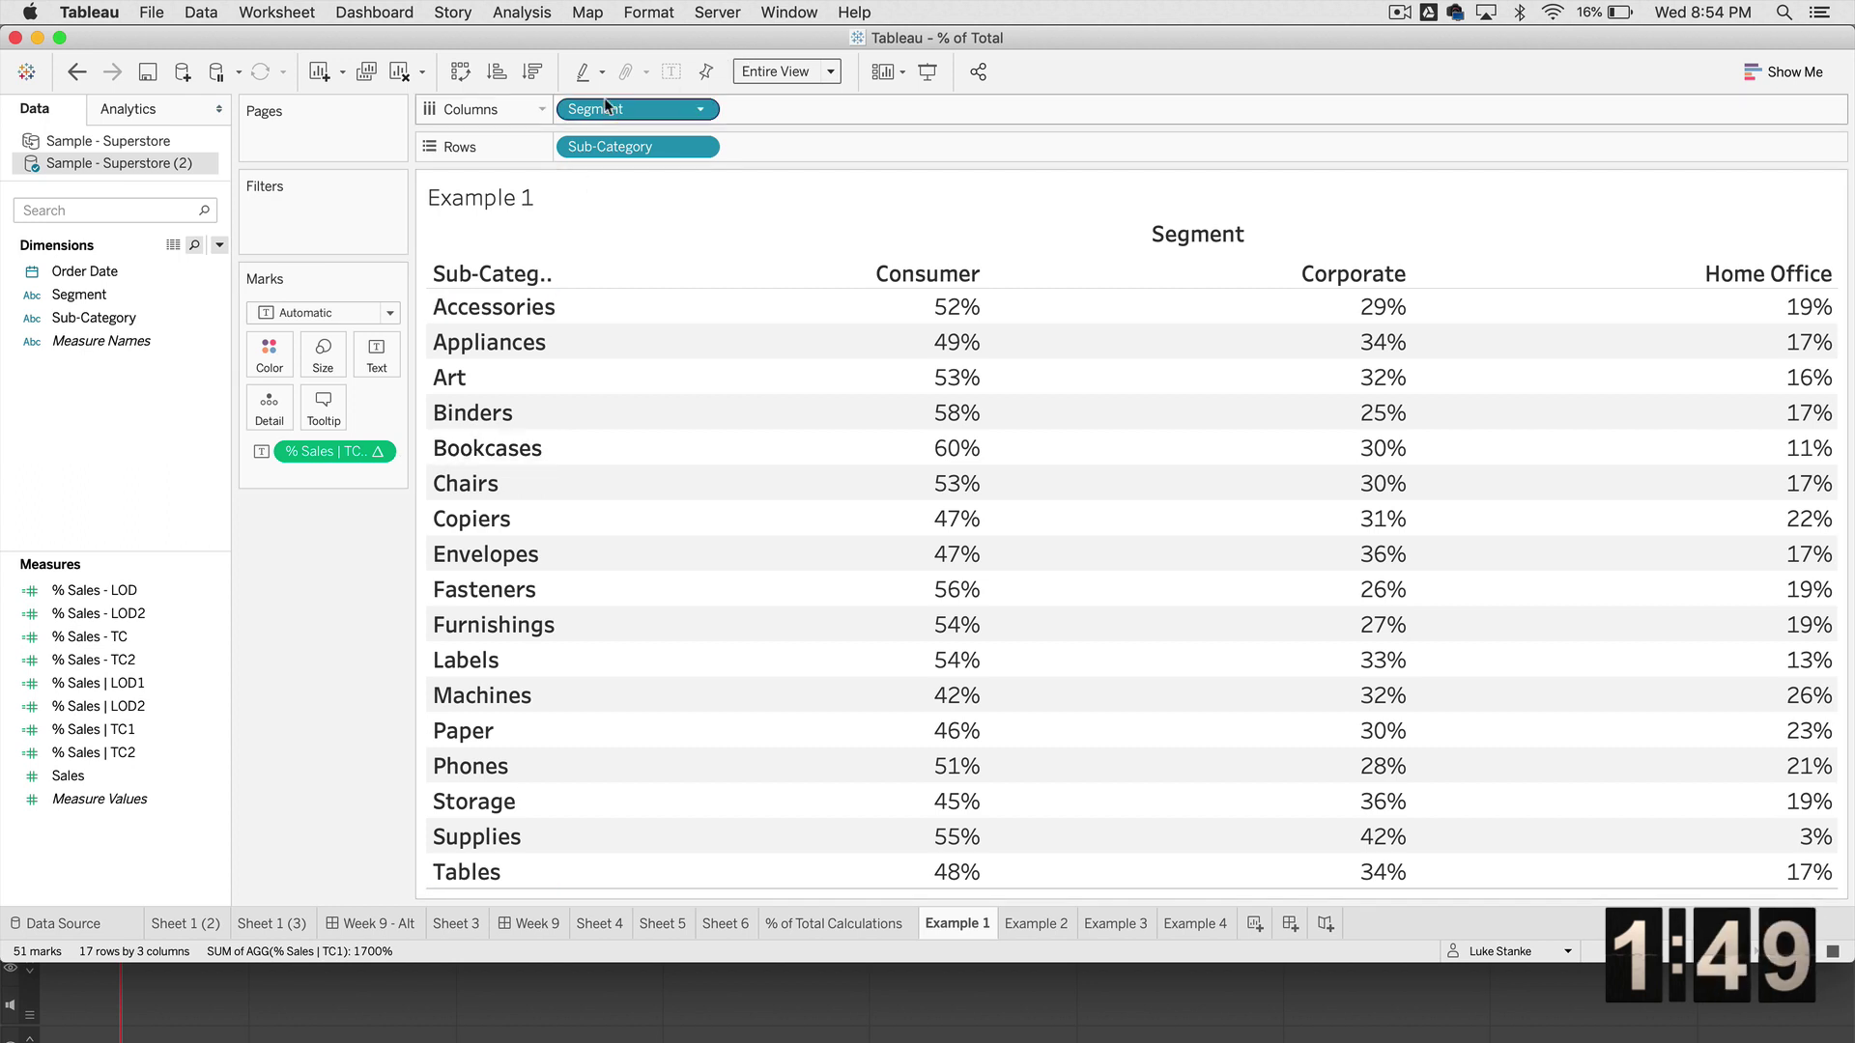
left_click(458, 72)
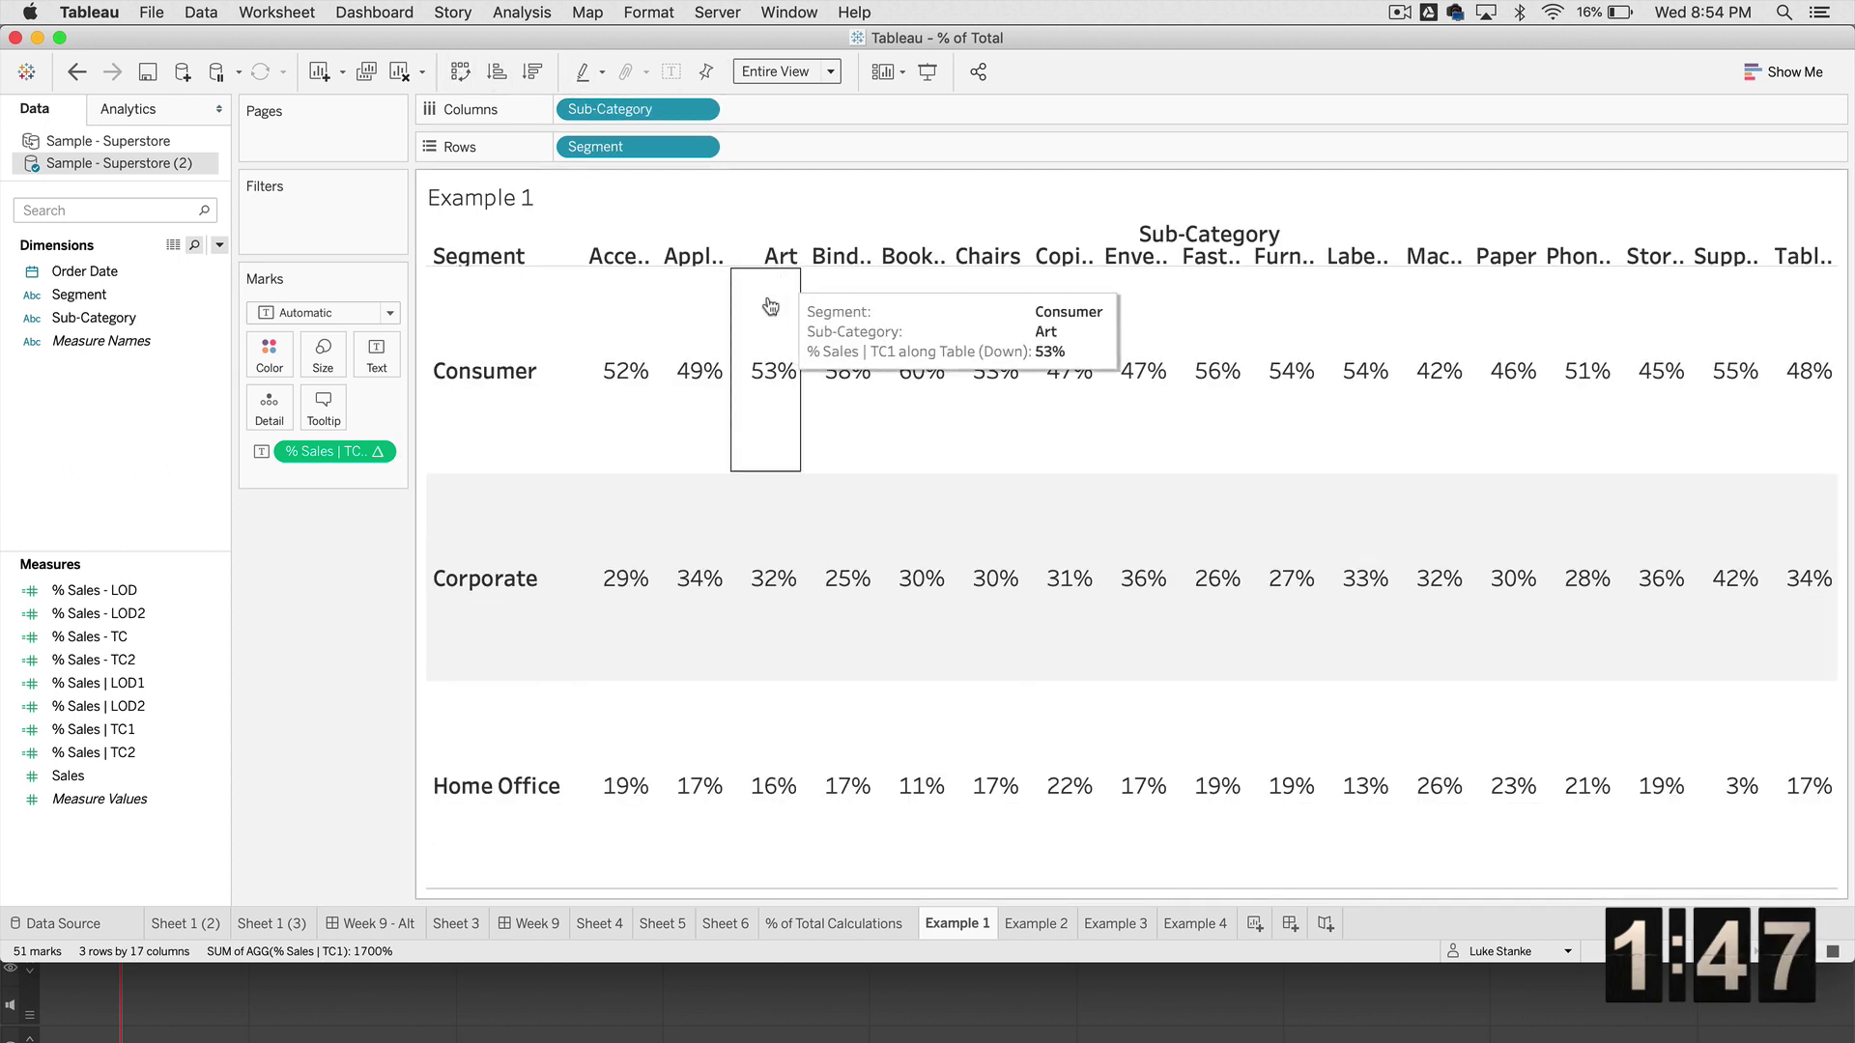
Step: Set the % Sales | TC1 table calculation to compute along Segment using Specific Dimensions
left_click(378, 452)
left_click(390, 752)
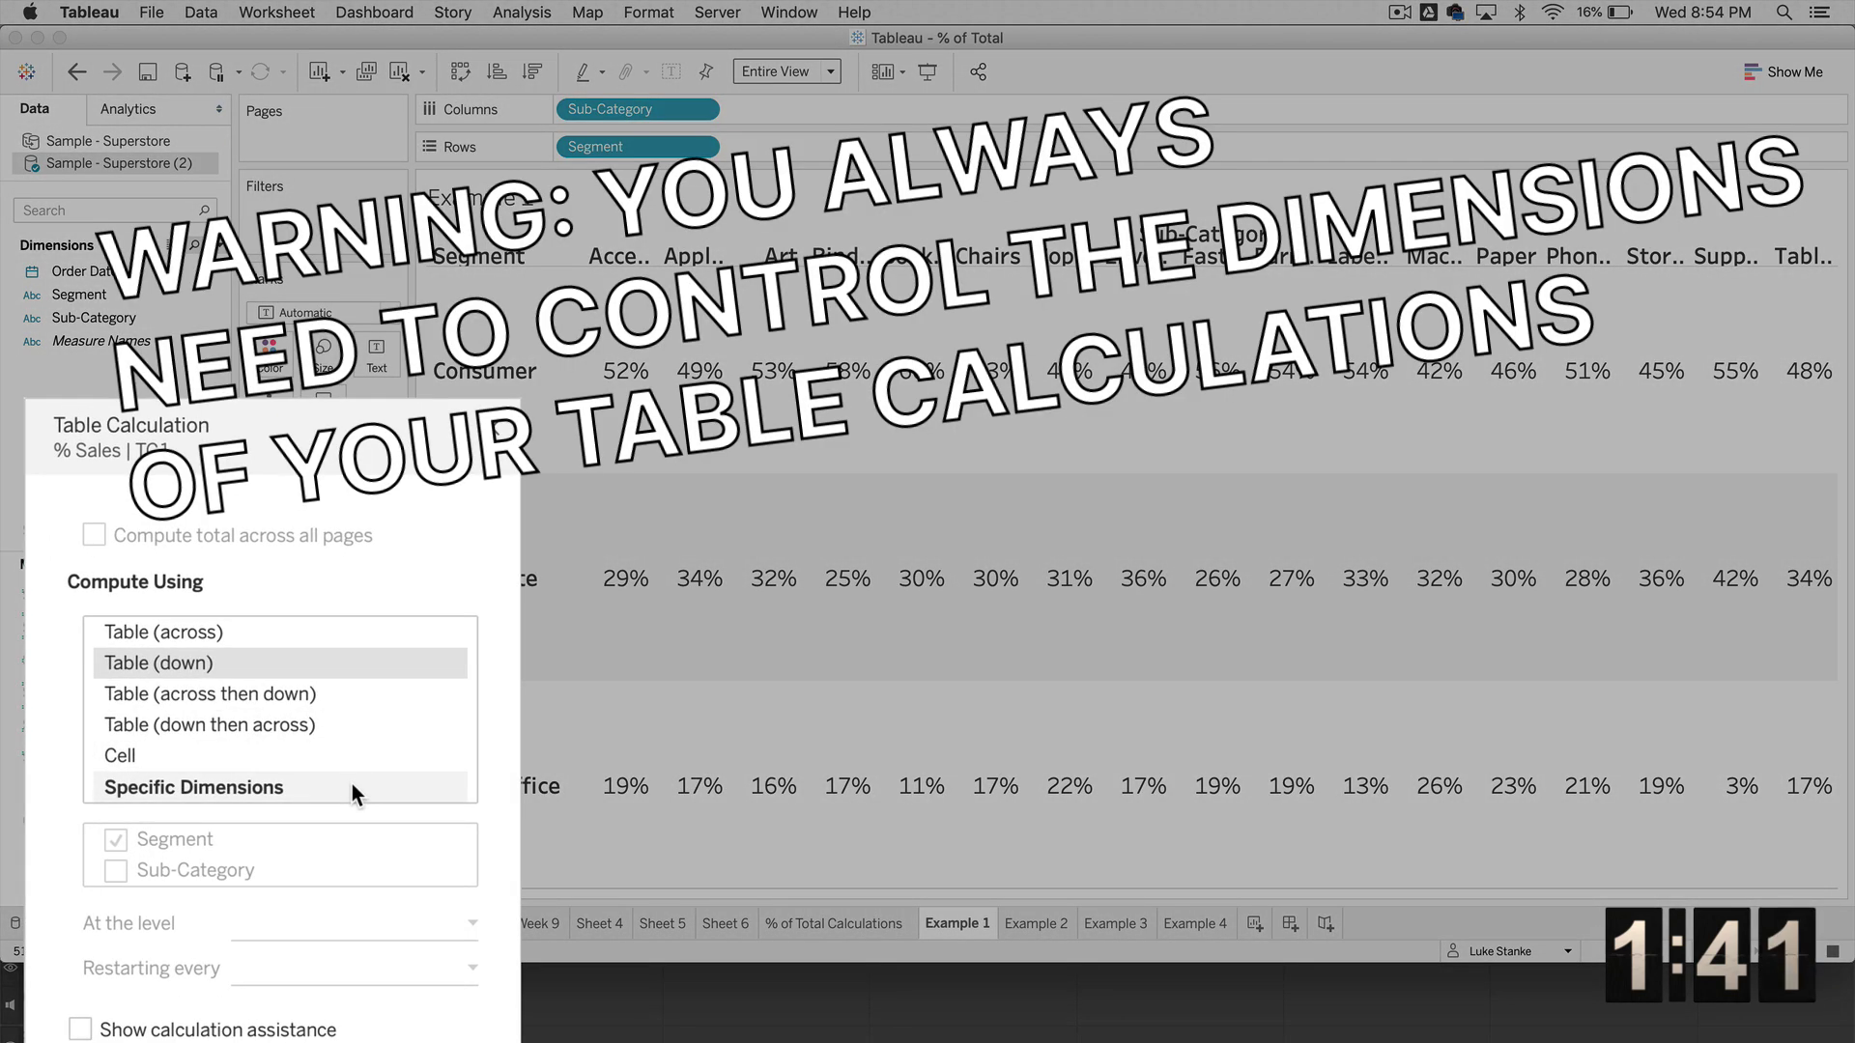
left_click(281, 640)
left_click(268, 661)
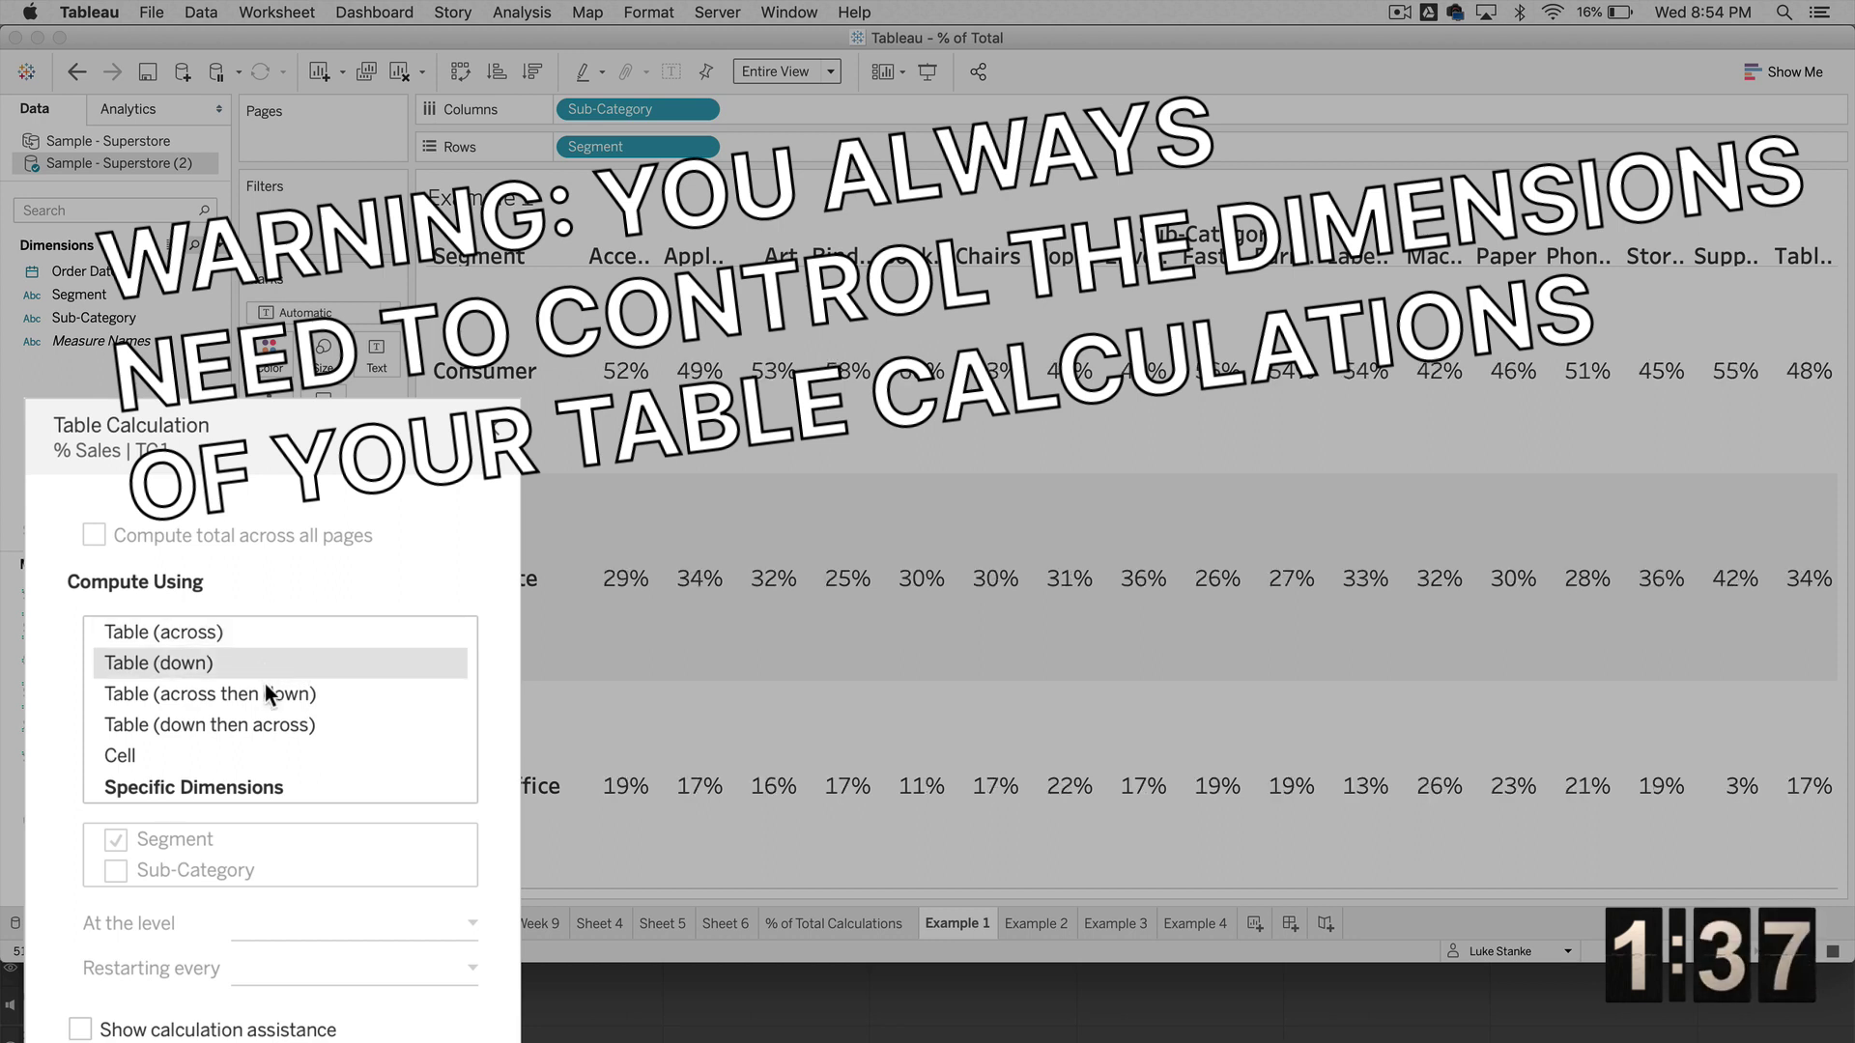
left_click(248, 775)
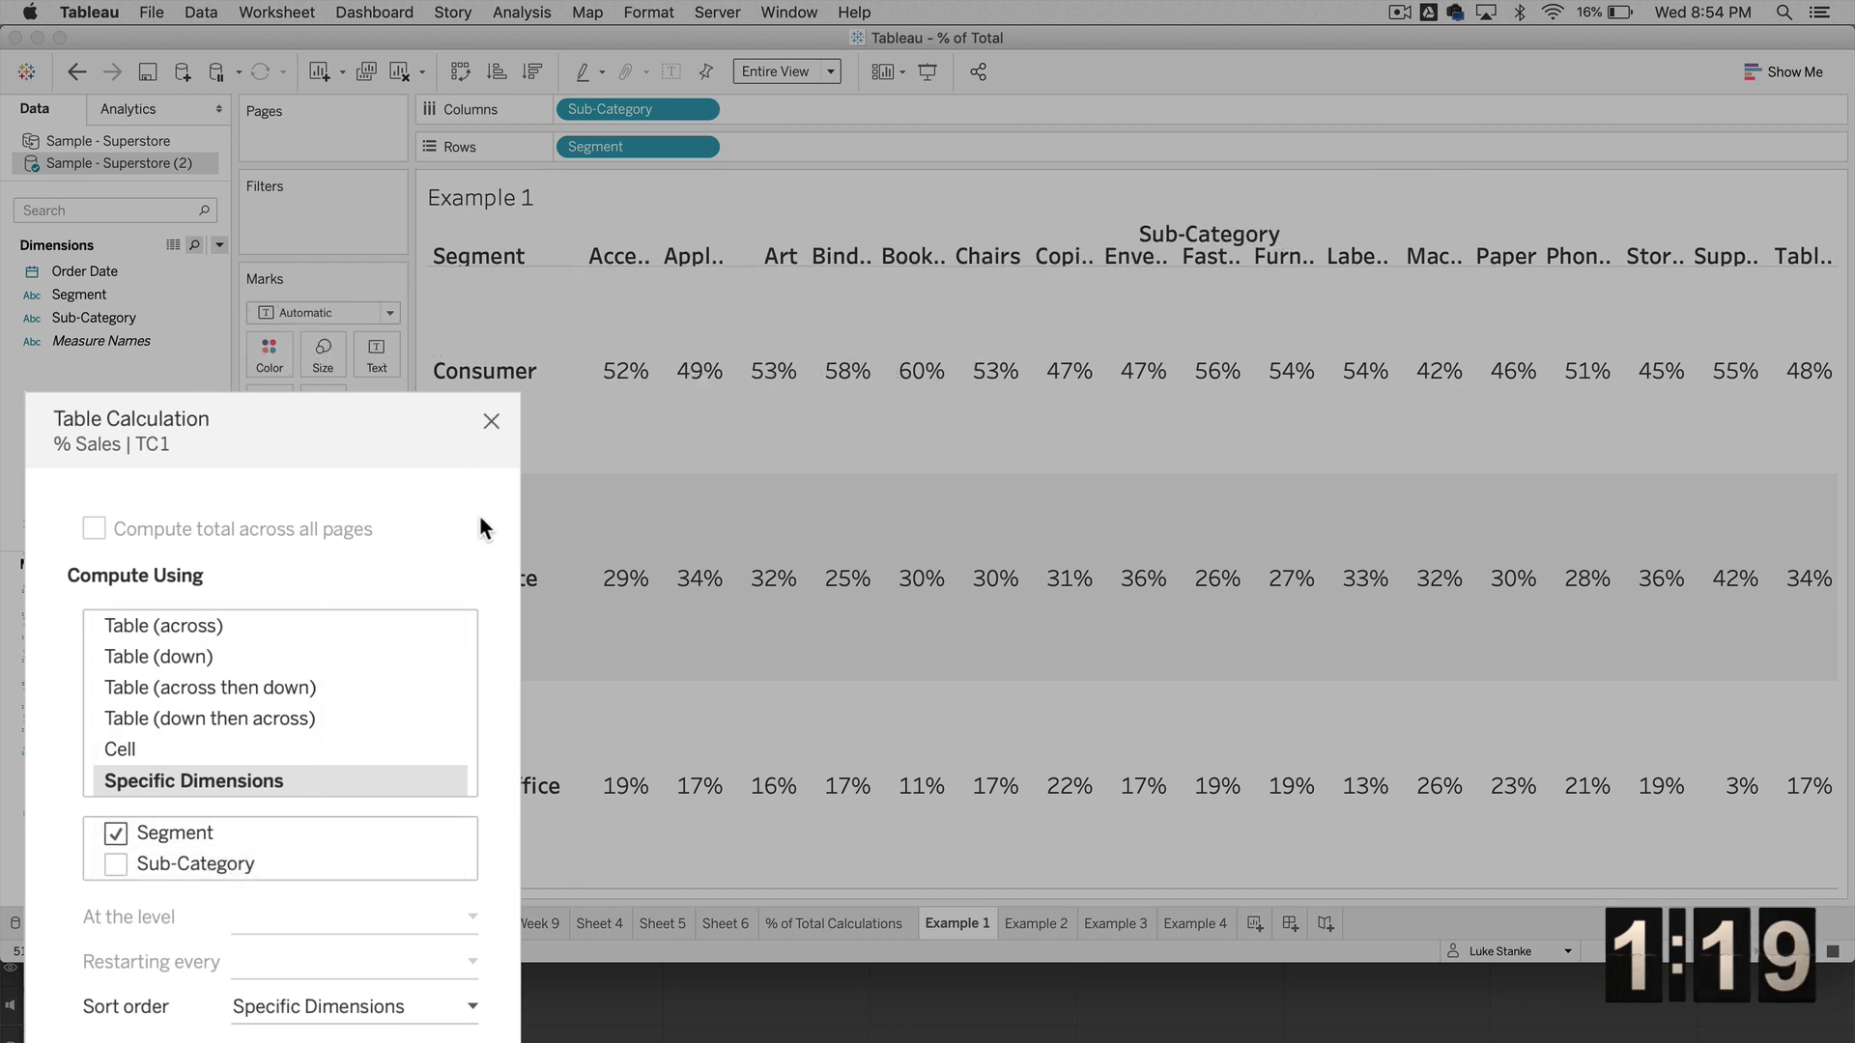
left_click(490, 421)
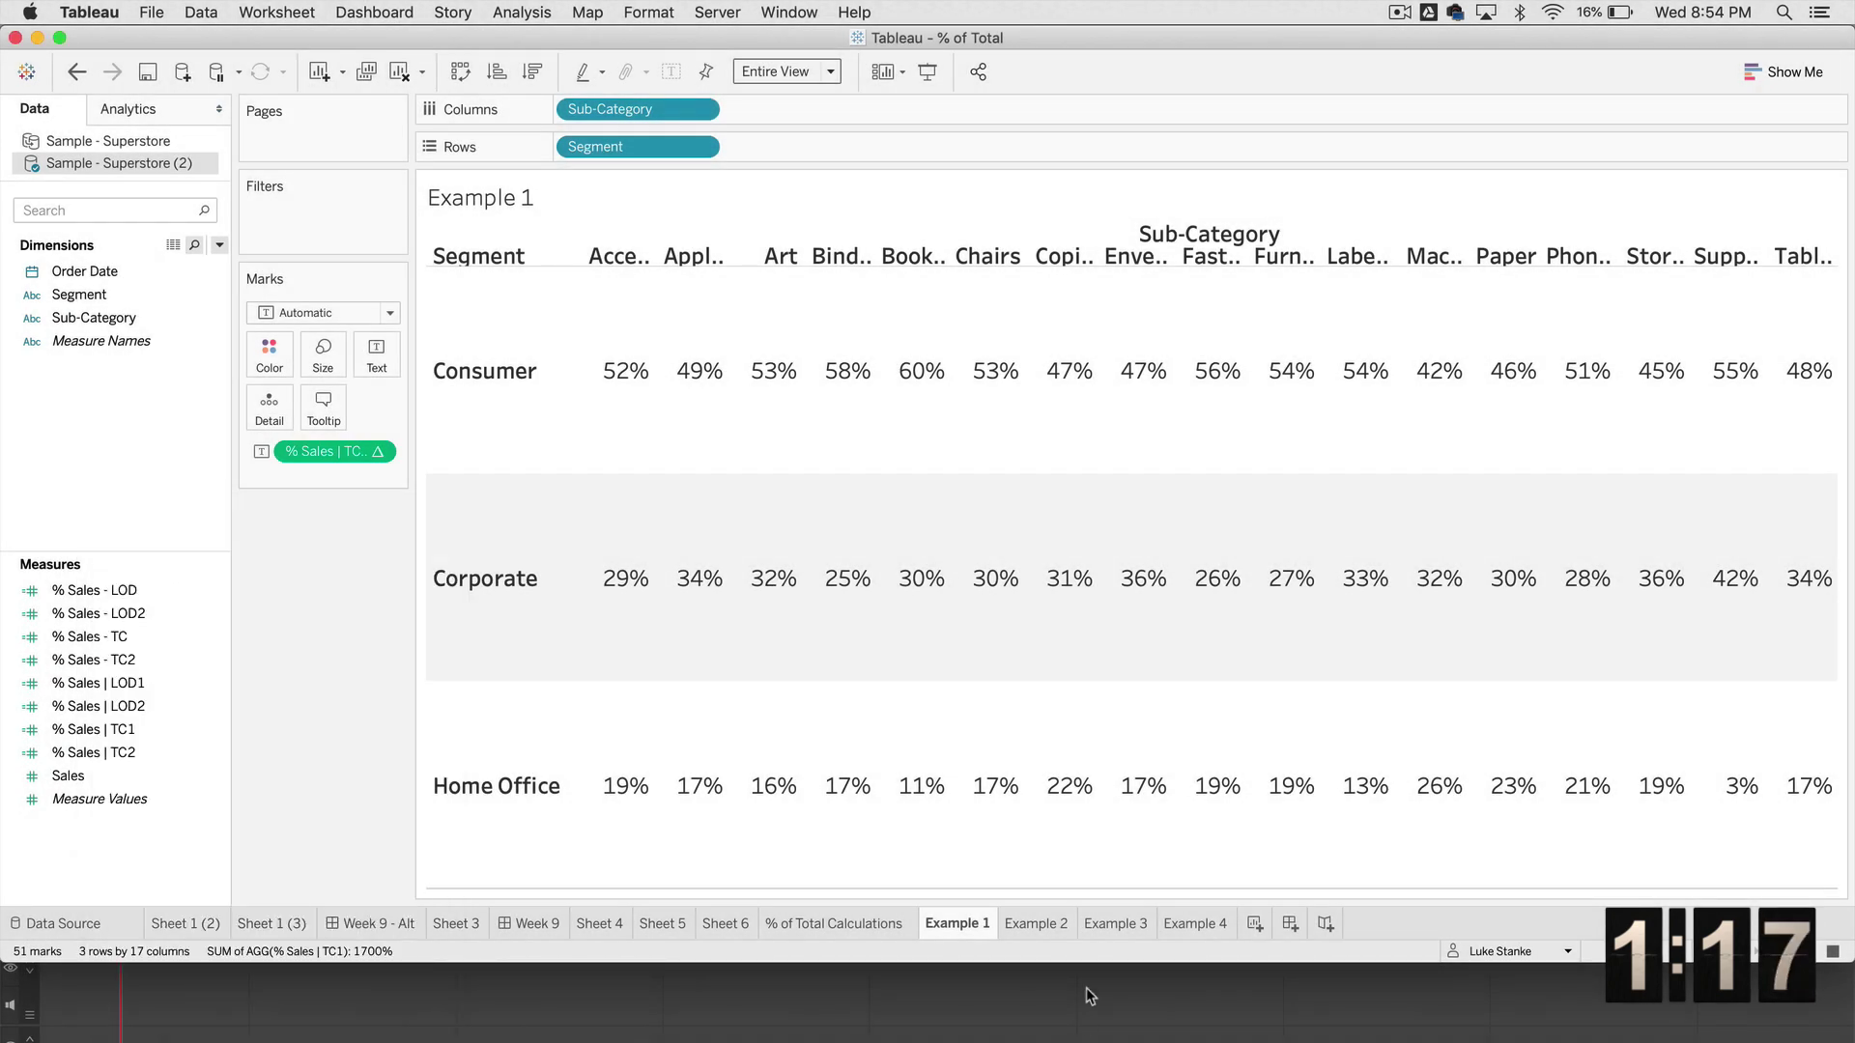
Step: On Example 2, show % Sales | TC2 values as text in the table
left_click(1035, 924)
left_click(118, 752)
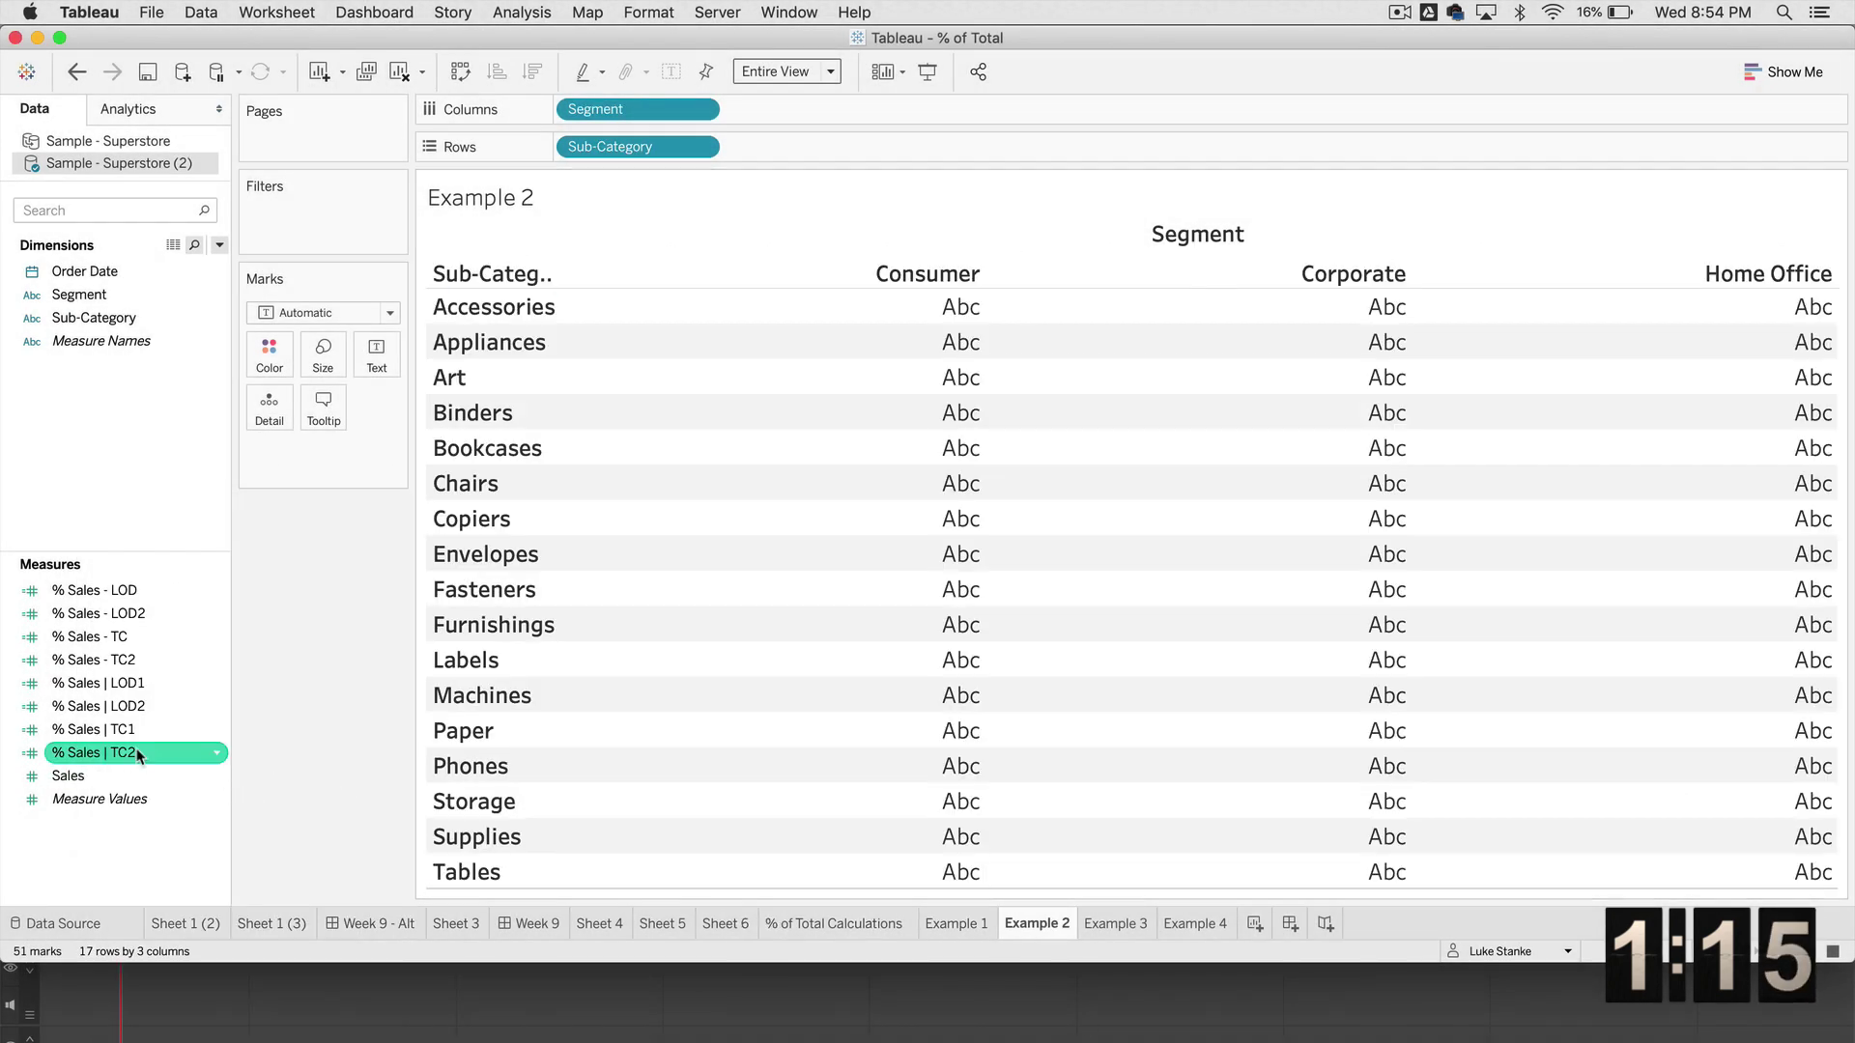
left_click_drag(117, 752, 392, 349)
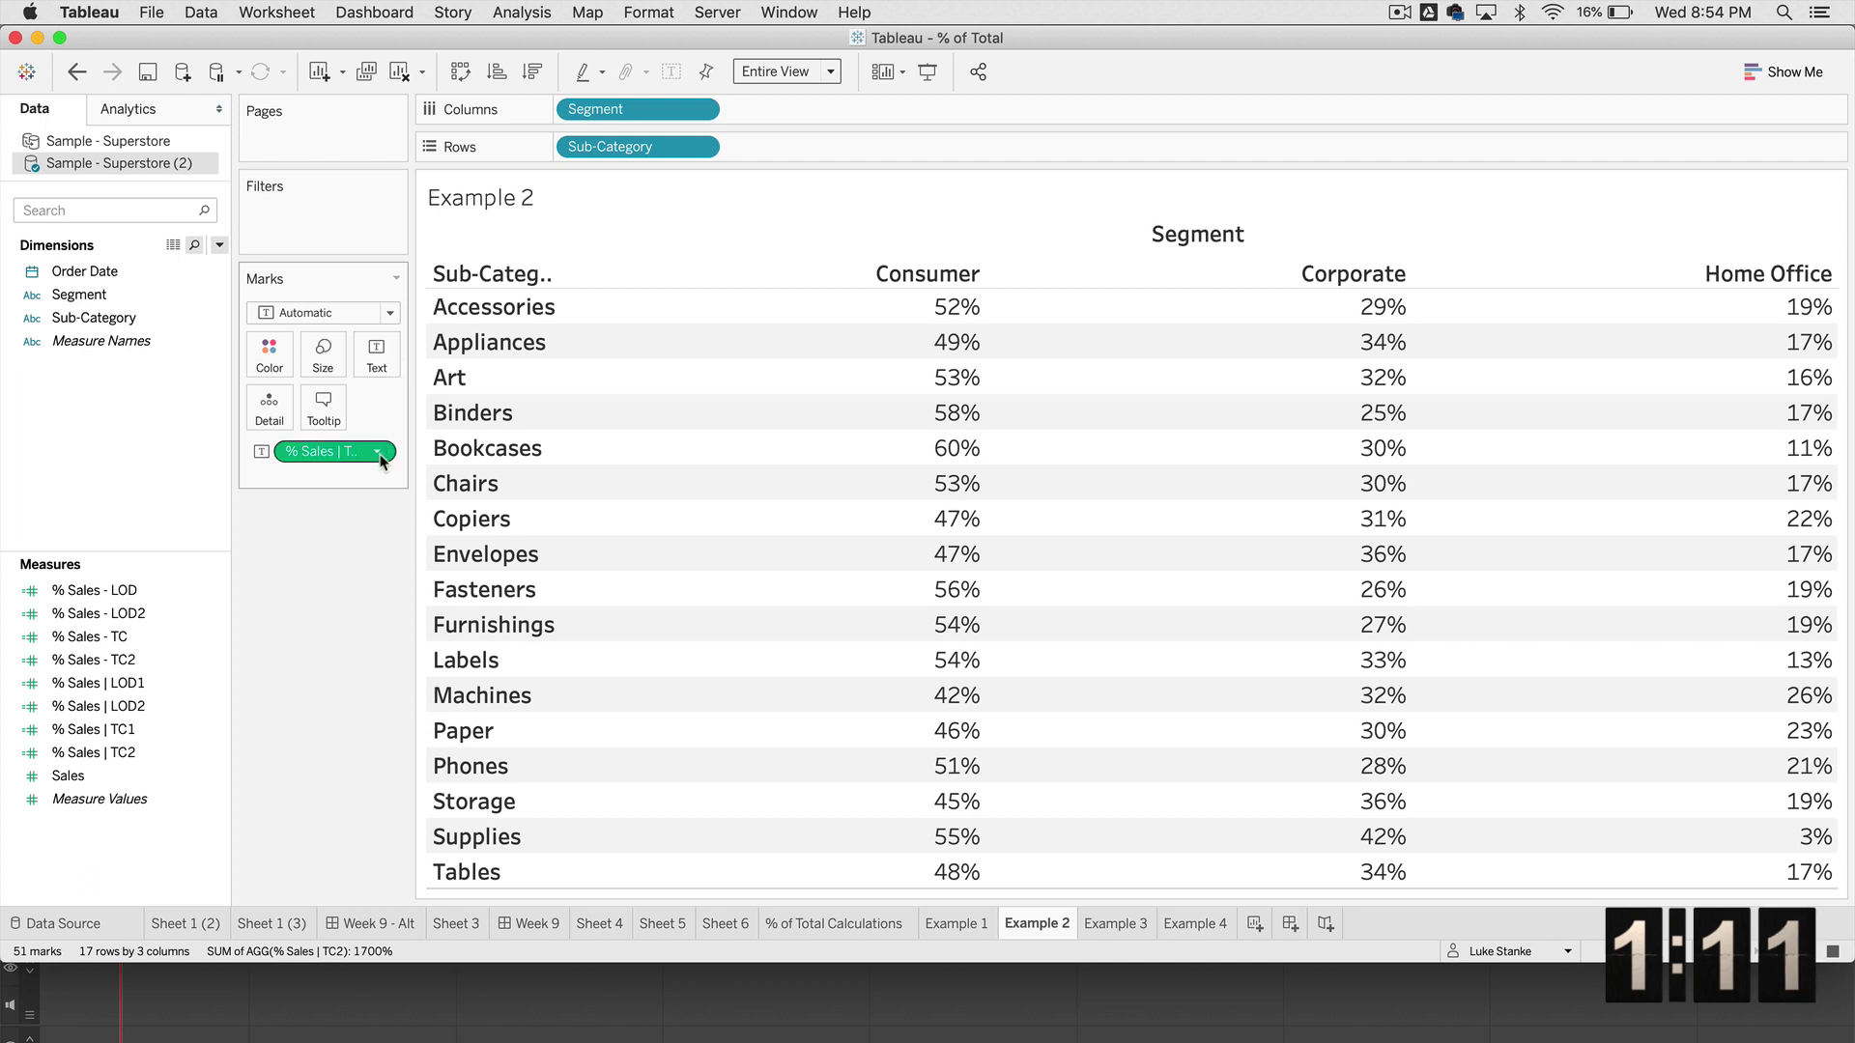
Step: Compute the % Sales | TC2 table calculation along Segment, then open Example 3
mouse_move(381, 462)
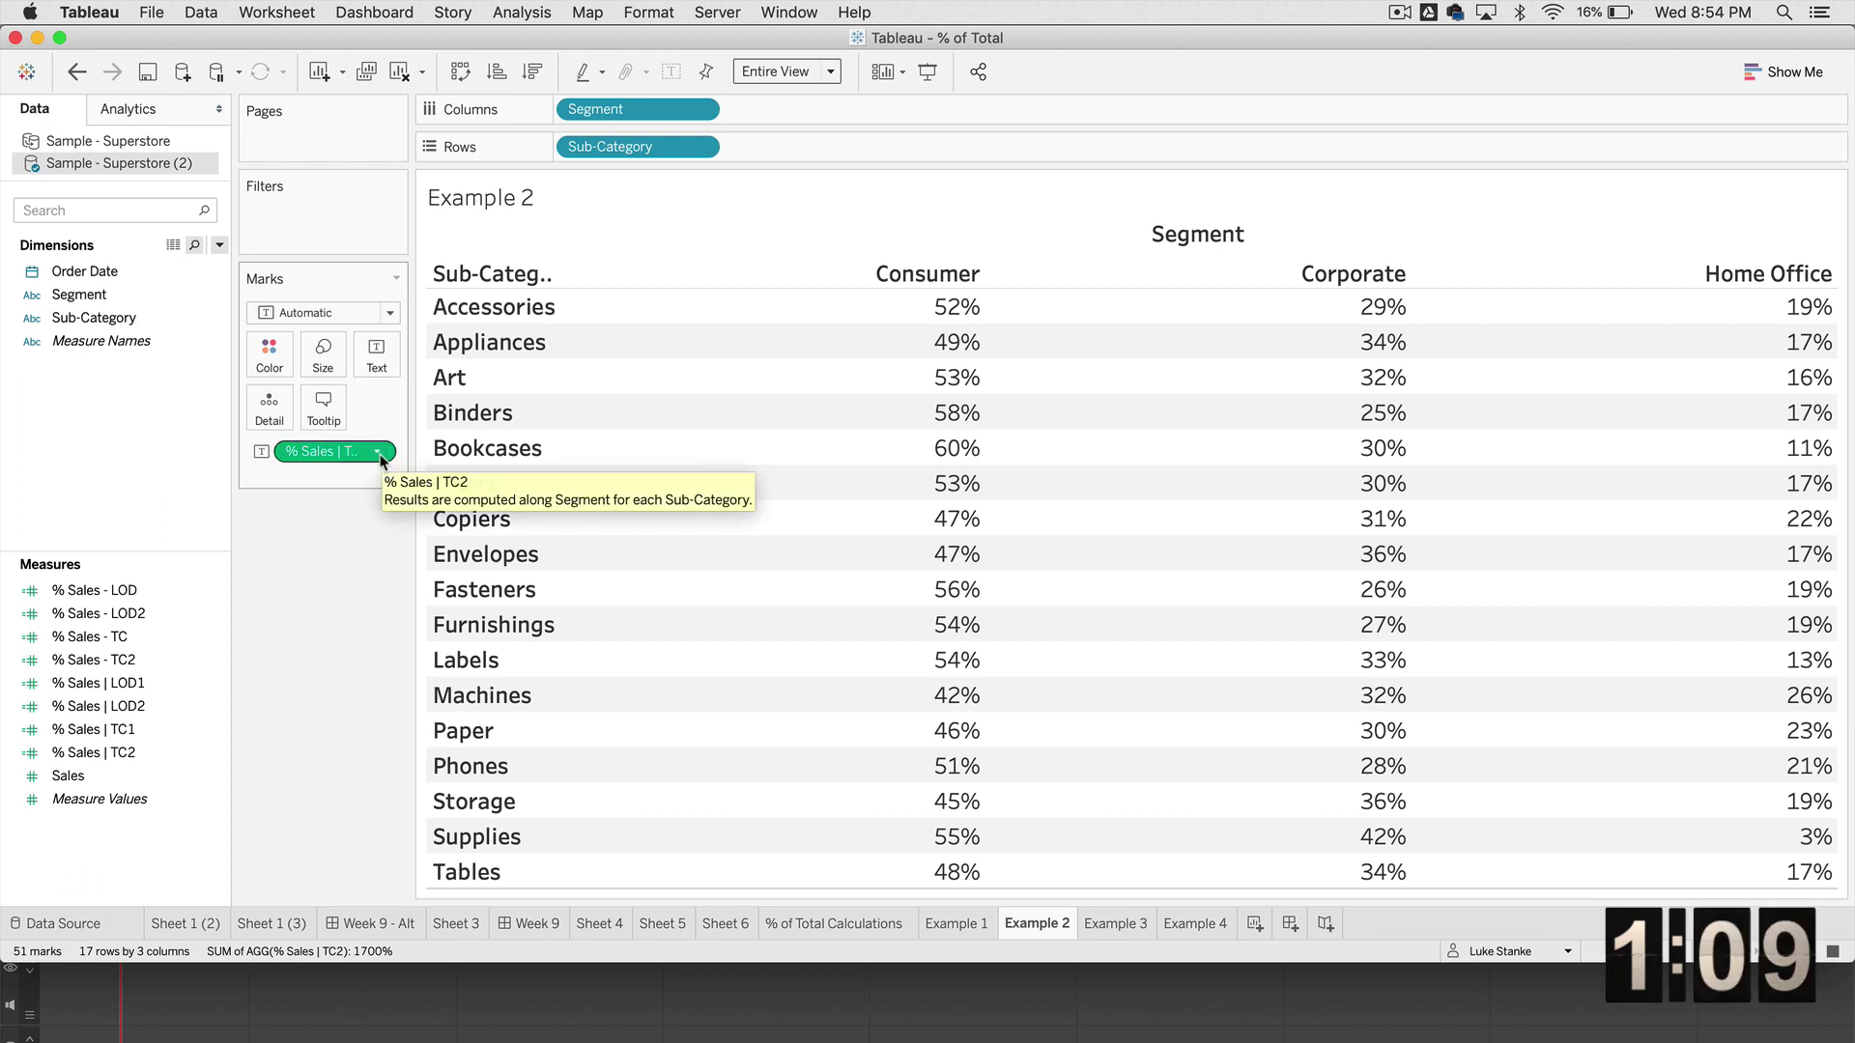
left_click(378, 452)
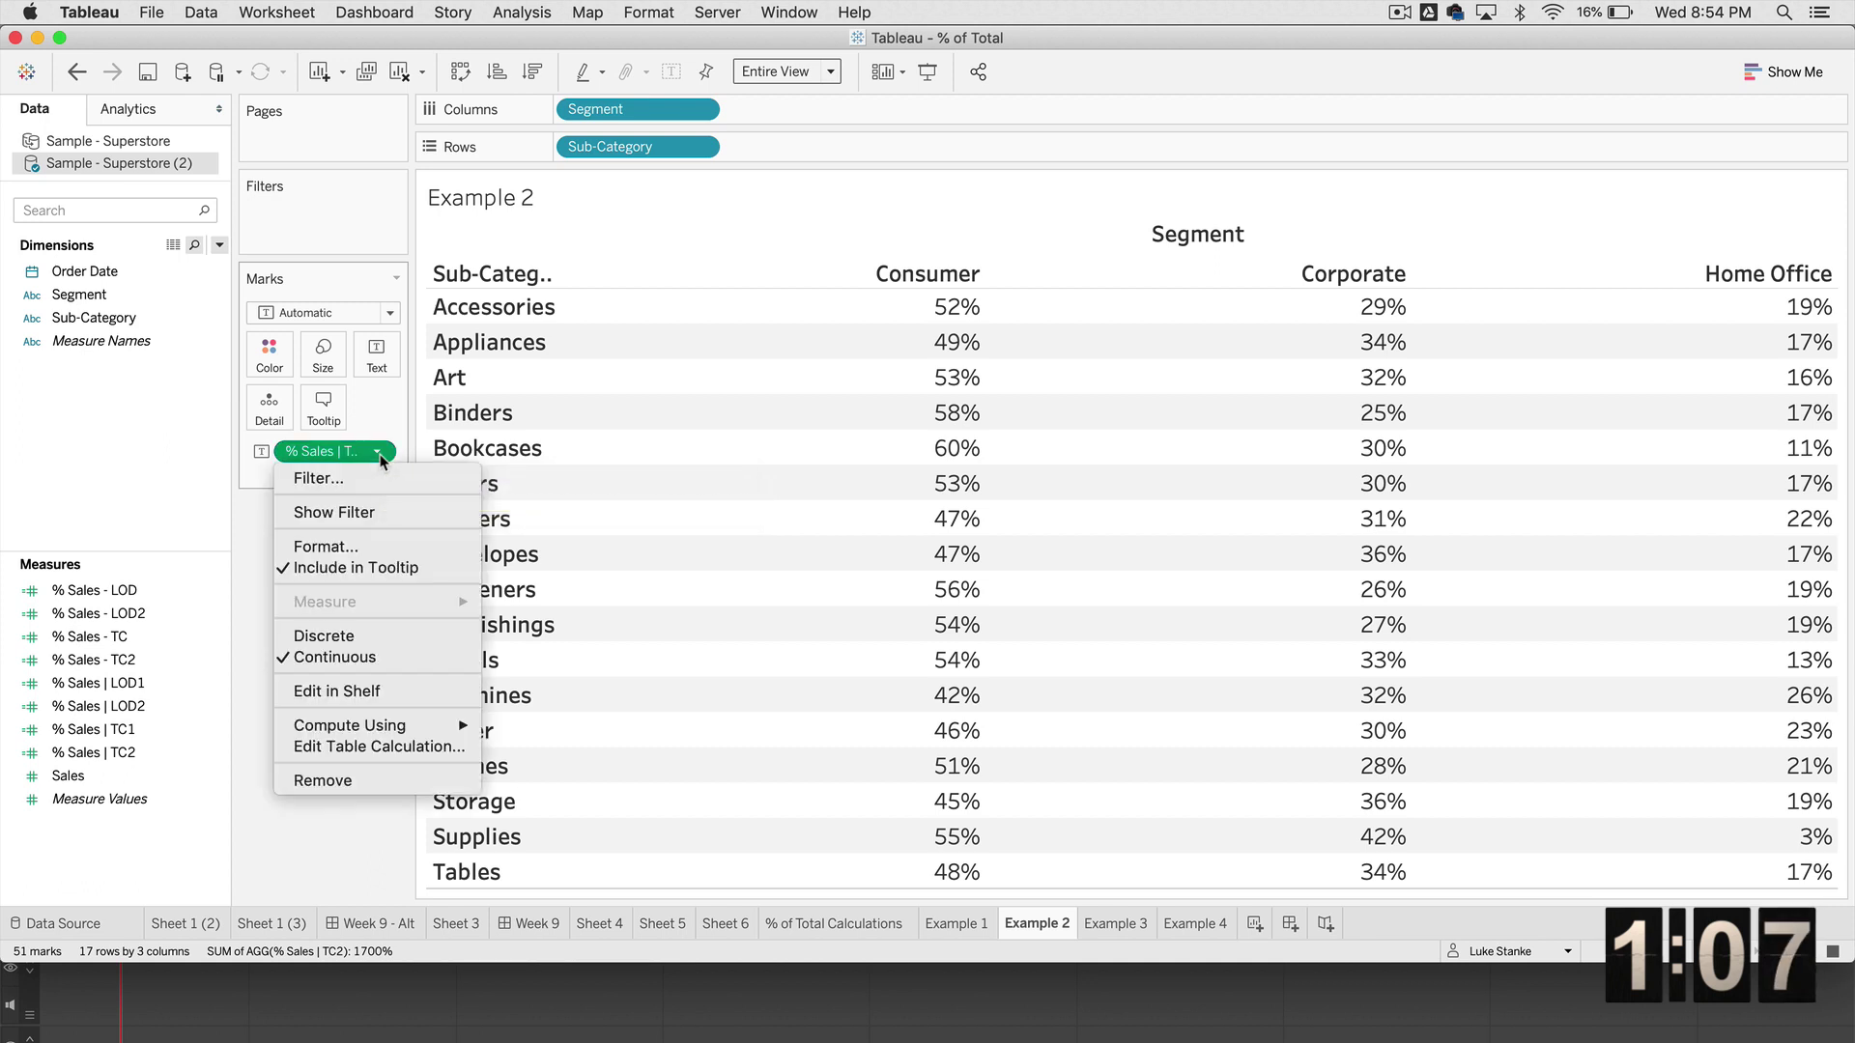
left_click(399, 746)
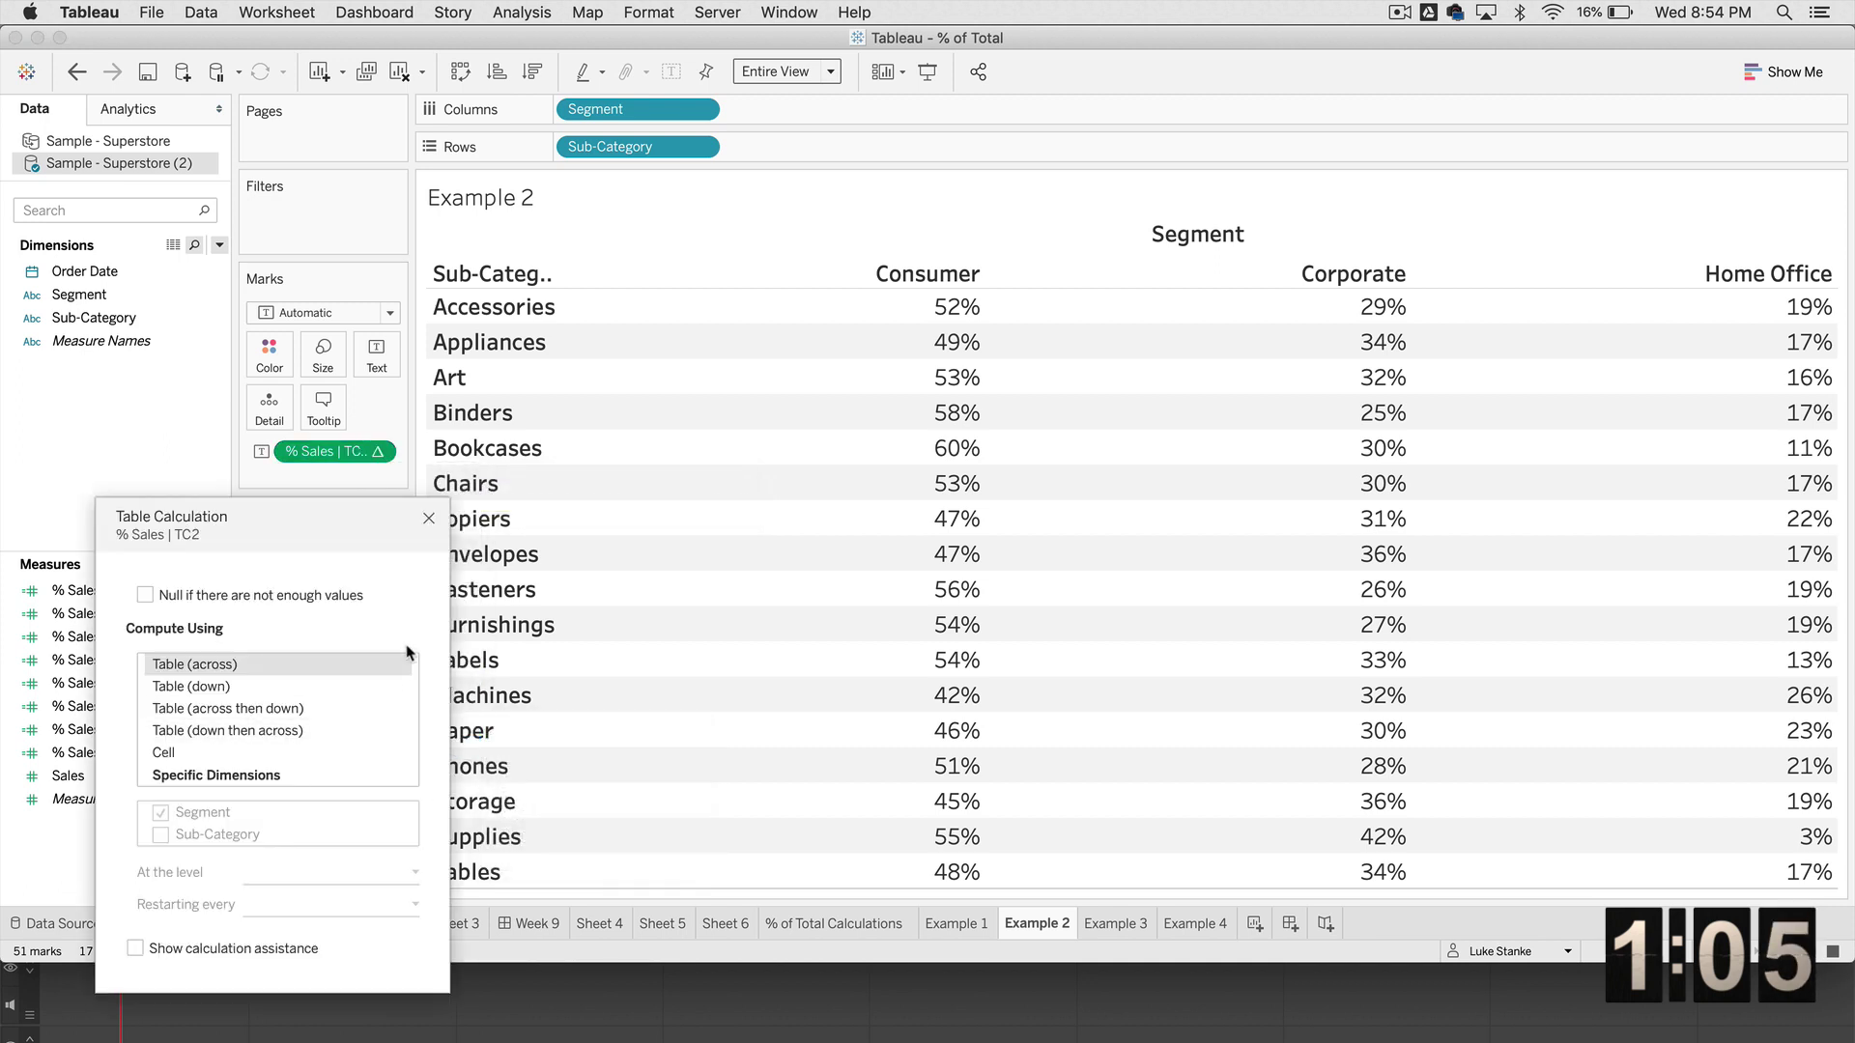
left_click(230, 776)
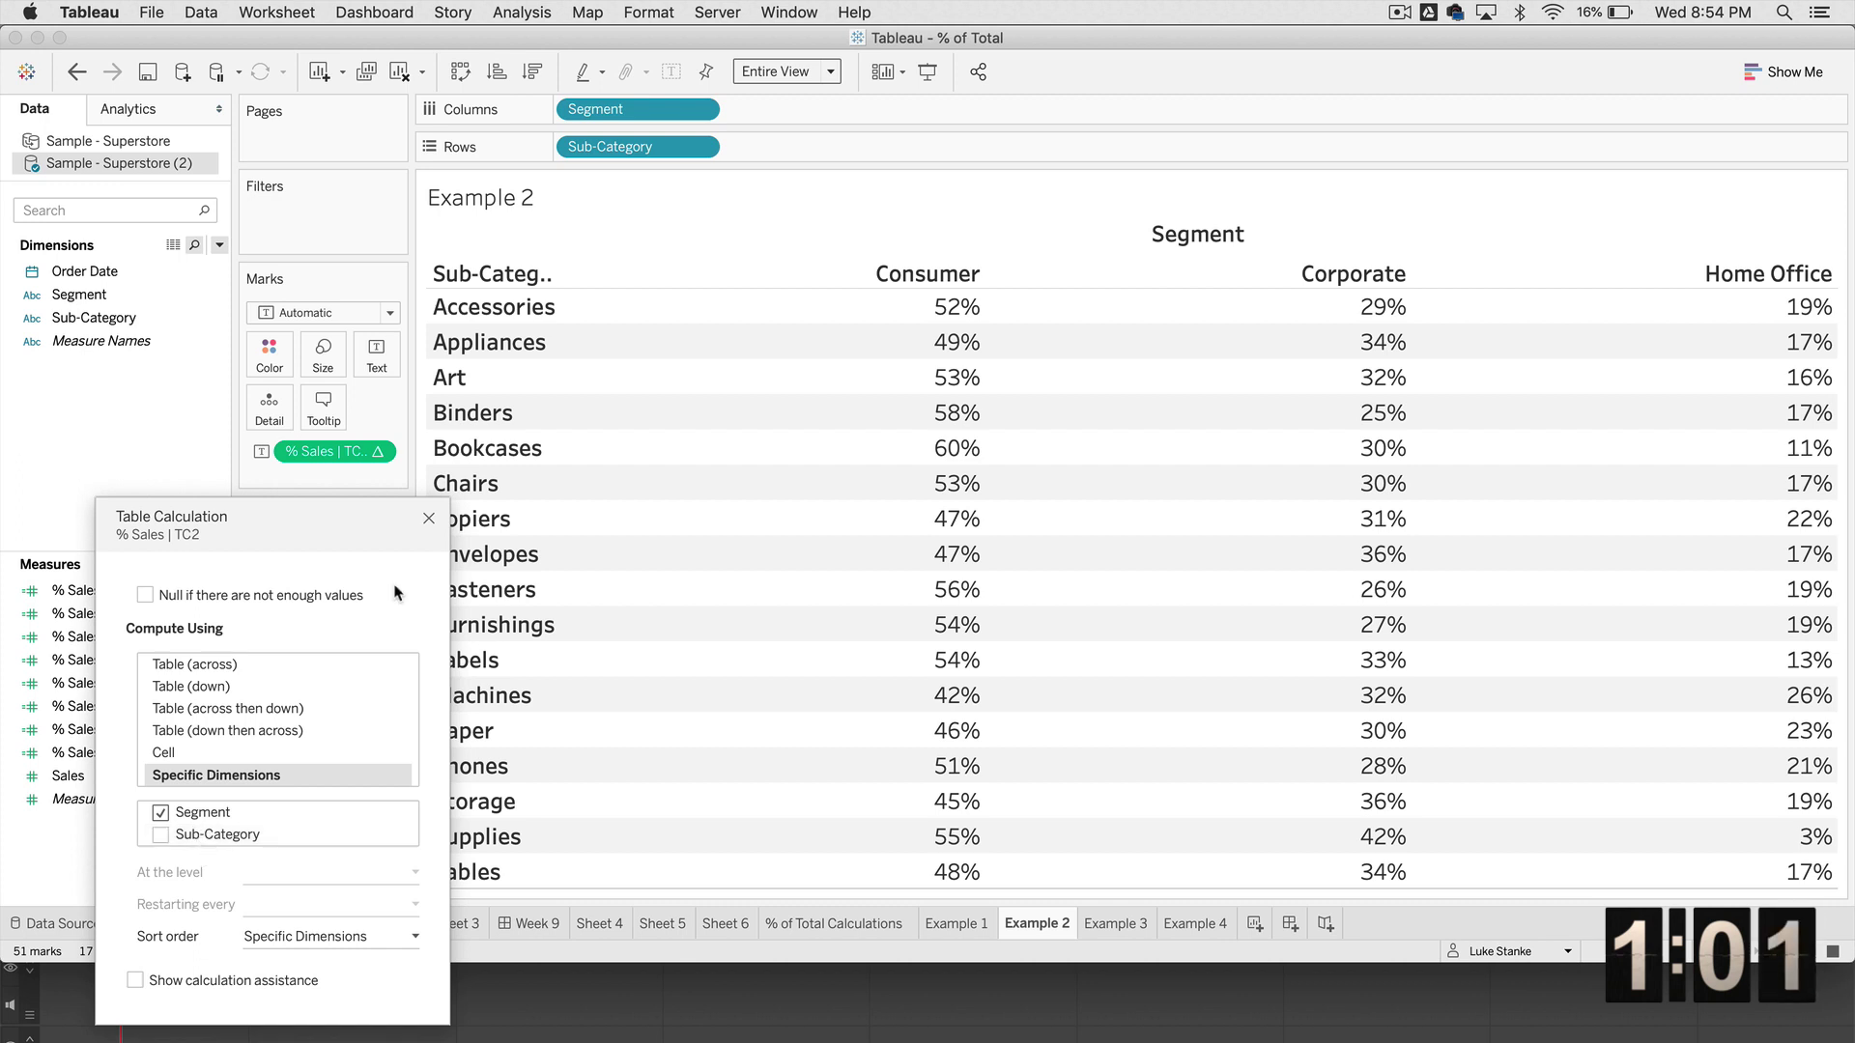
left_click(429, 519)
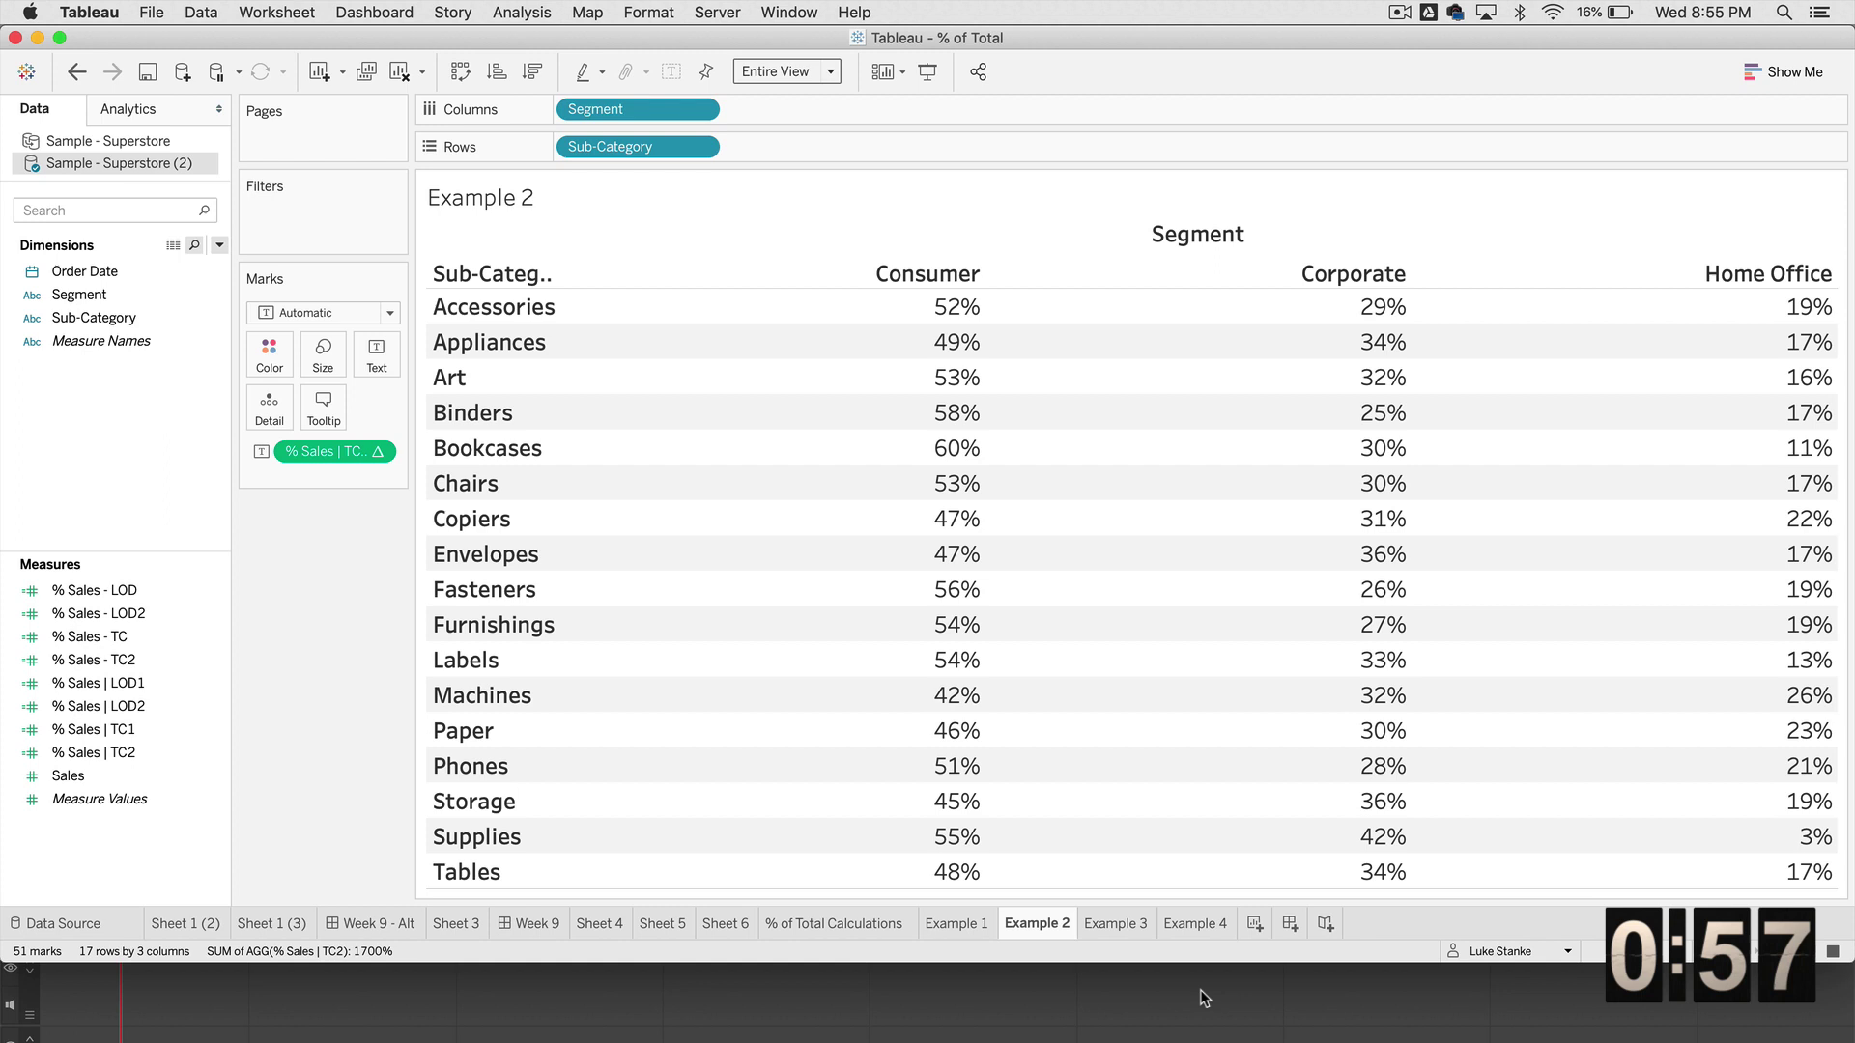
left_click(1117, 936)
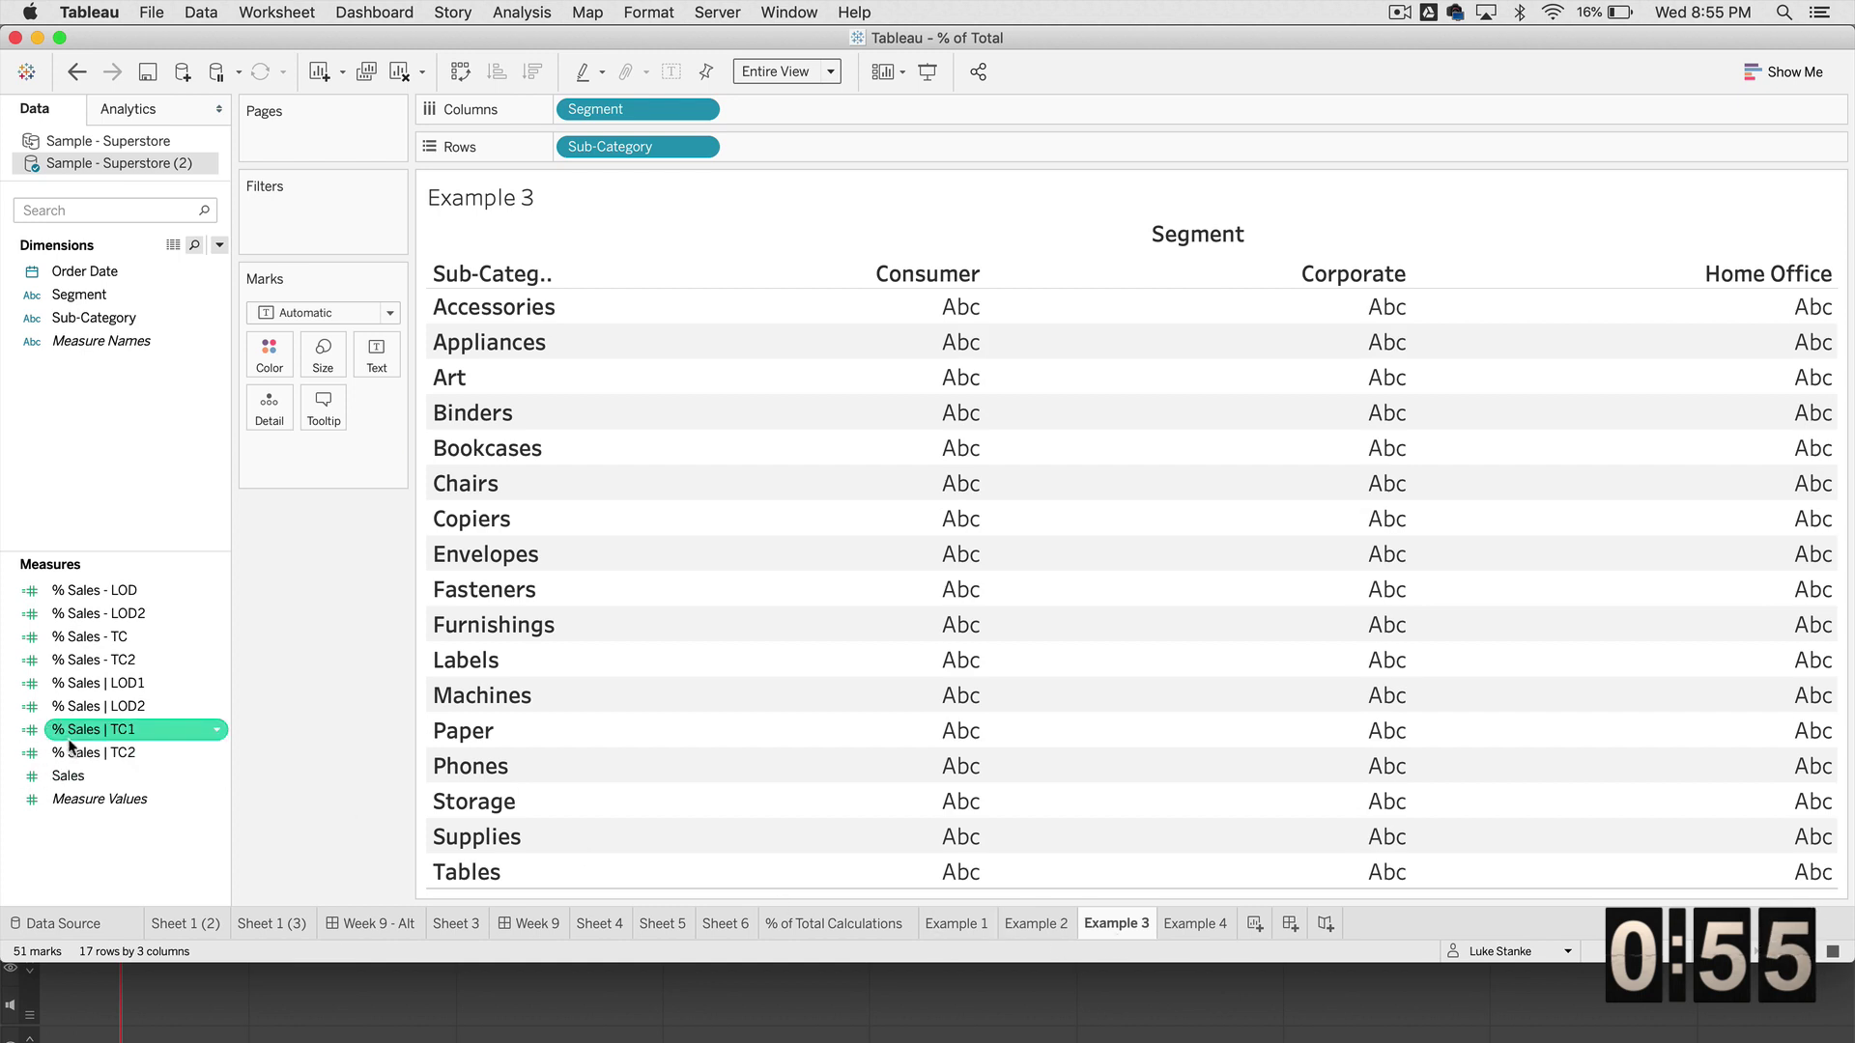
Step: Show % Sales | LOD1 per segment (51%, 31%, 19%), briefly trying an order-year breakdown, then go to Example 4
left_click_drag(114, 683, 376, 368)
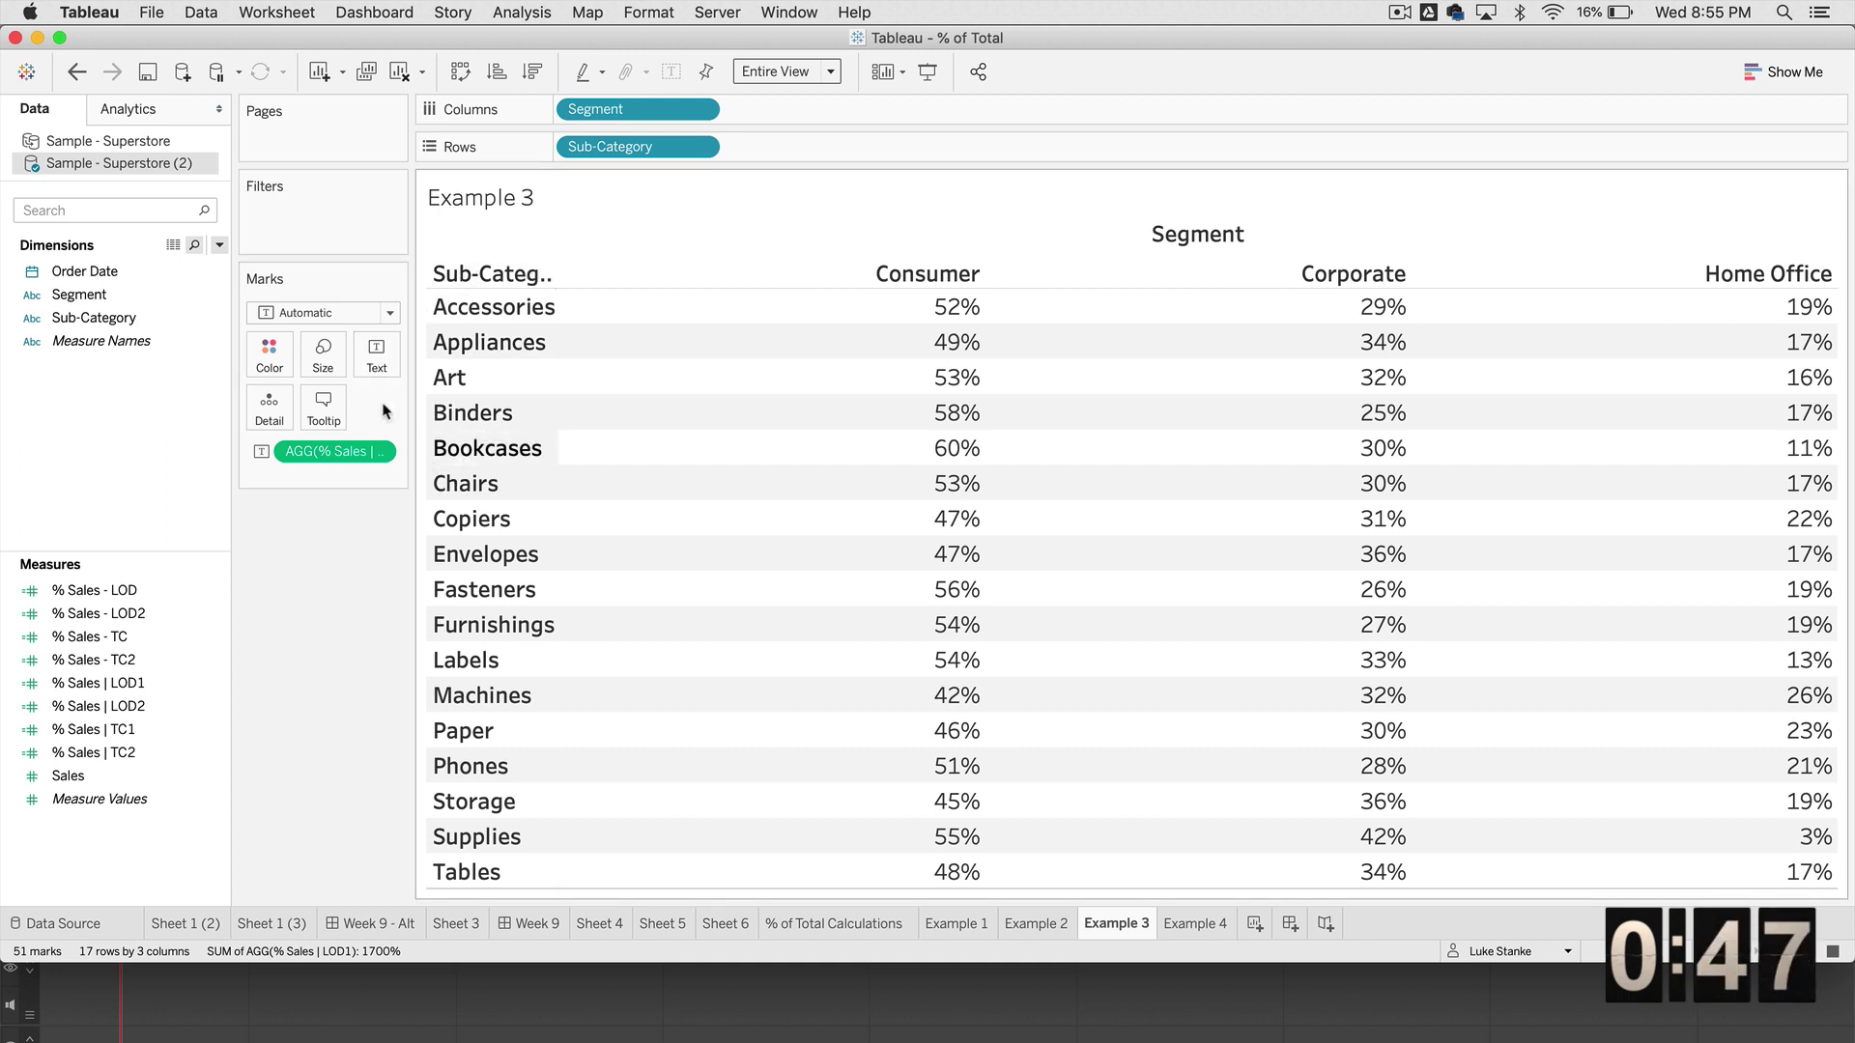
left_click_drag(117, 279, 662, 151)
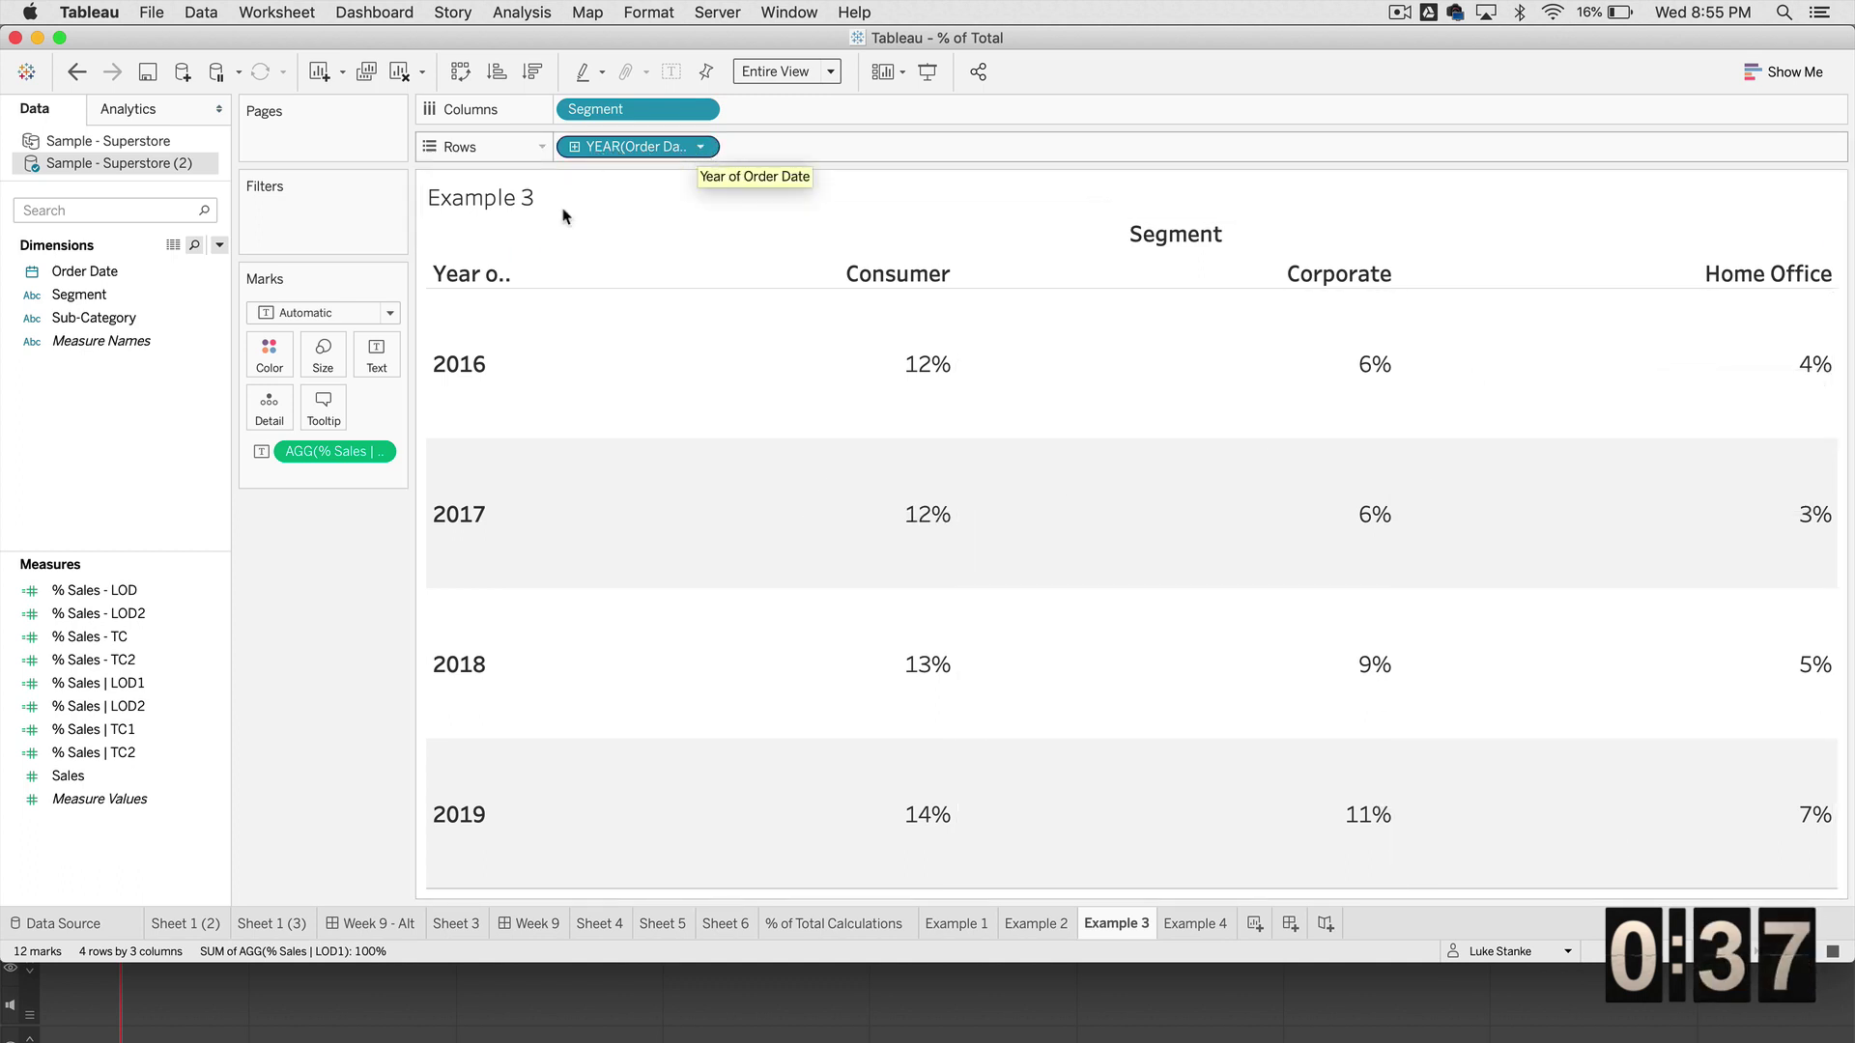
left_click_drag(638, 147, 101, 416)
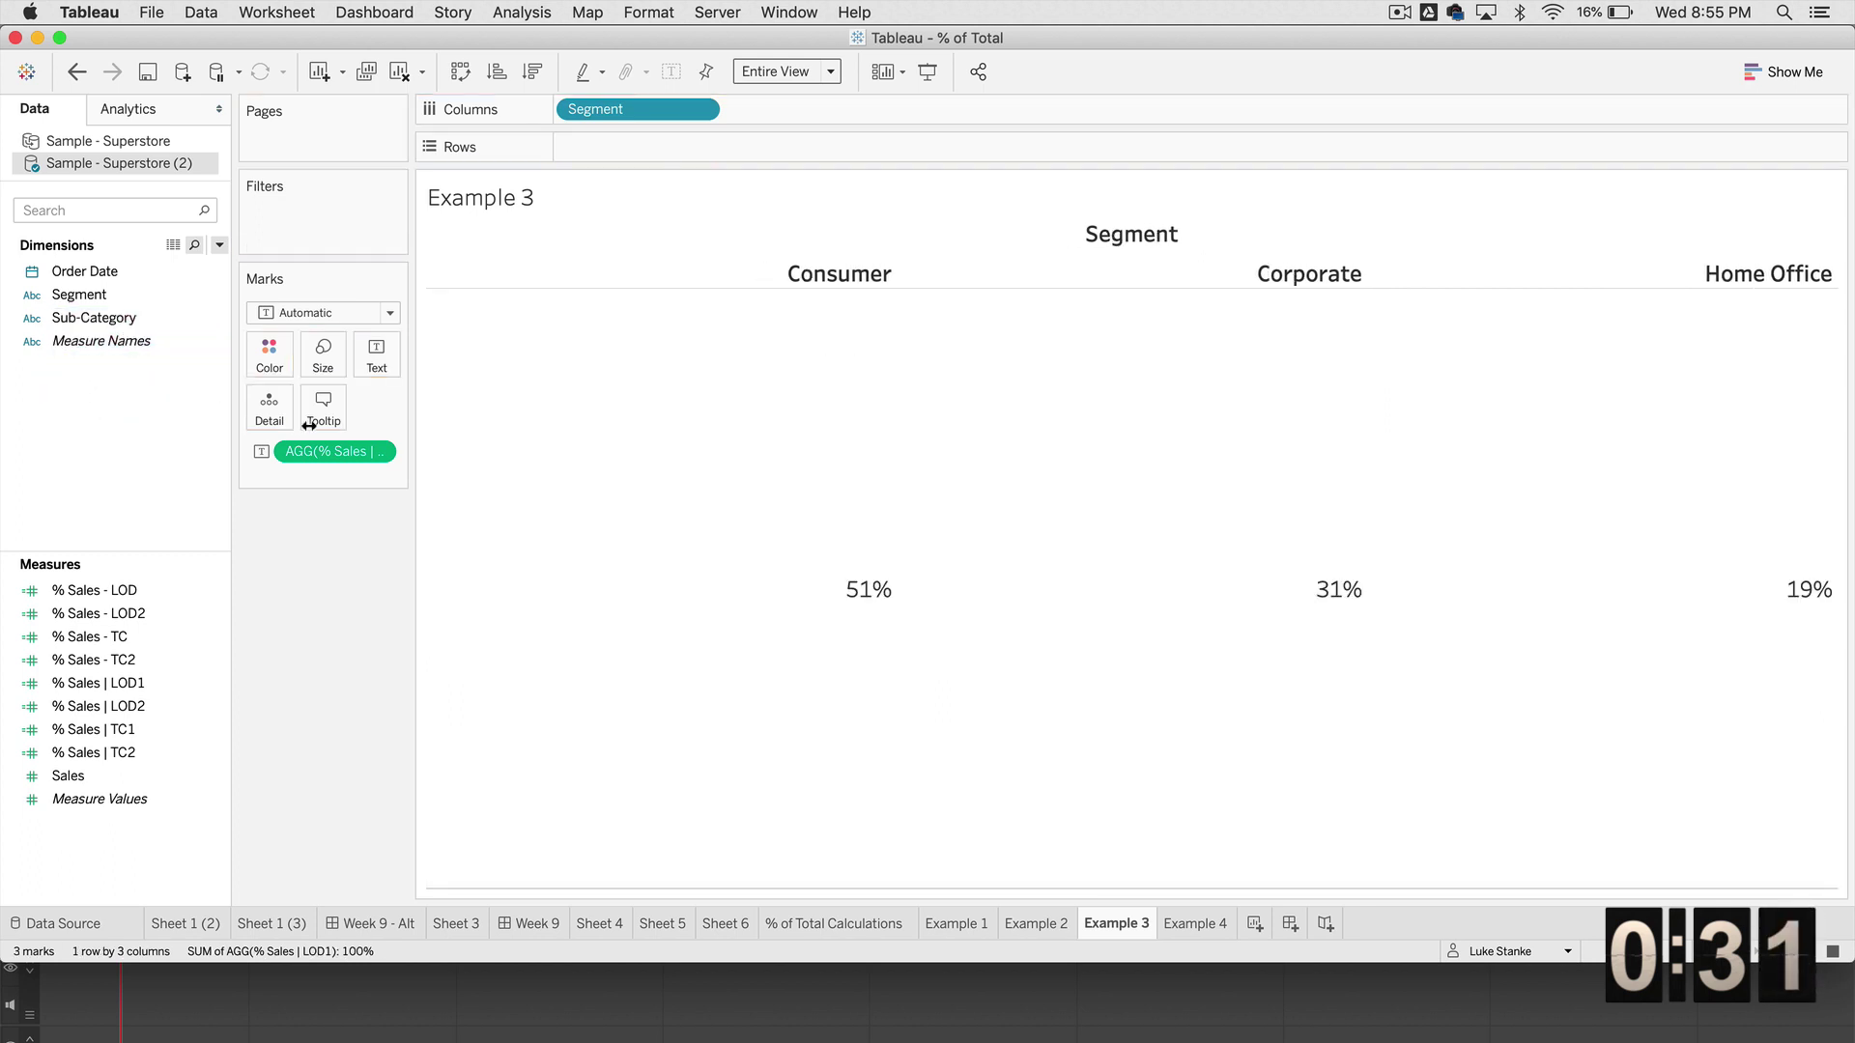
left_click(1203, 925)
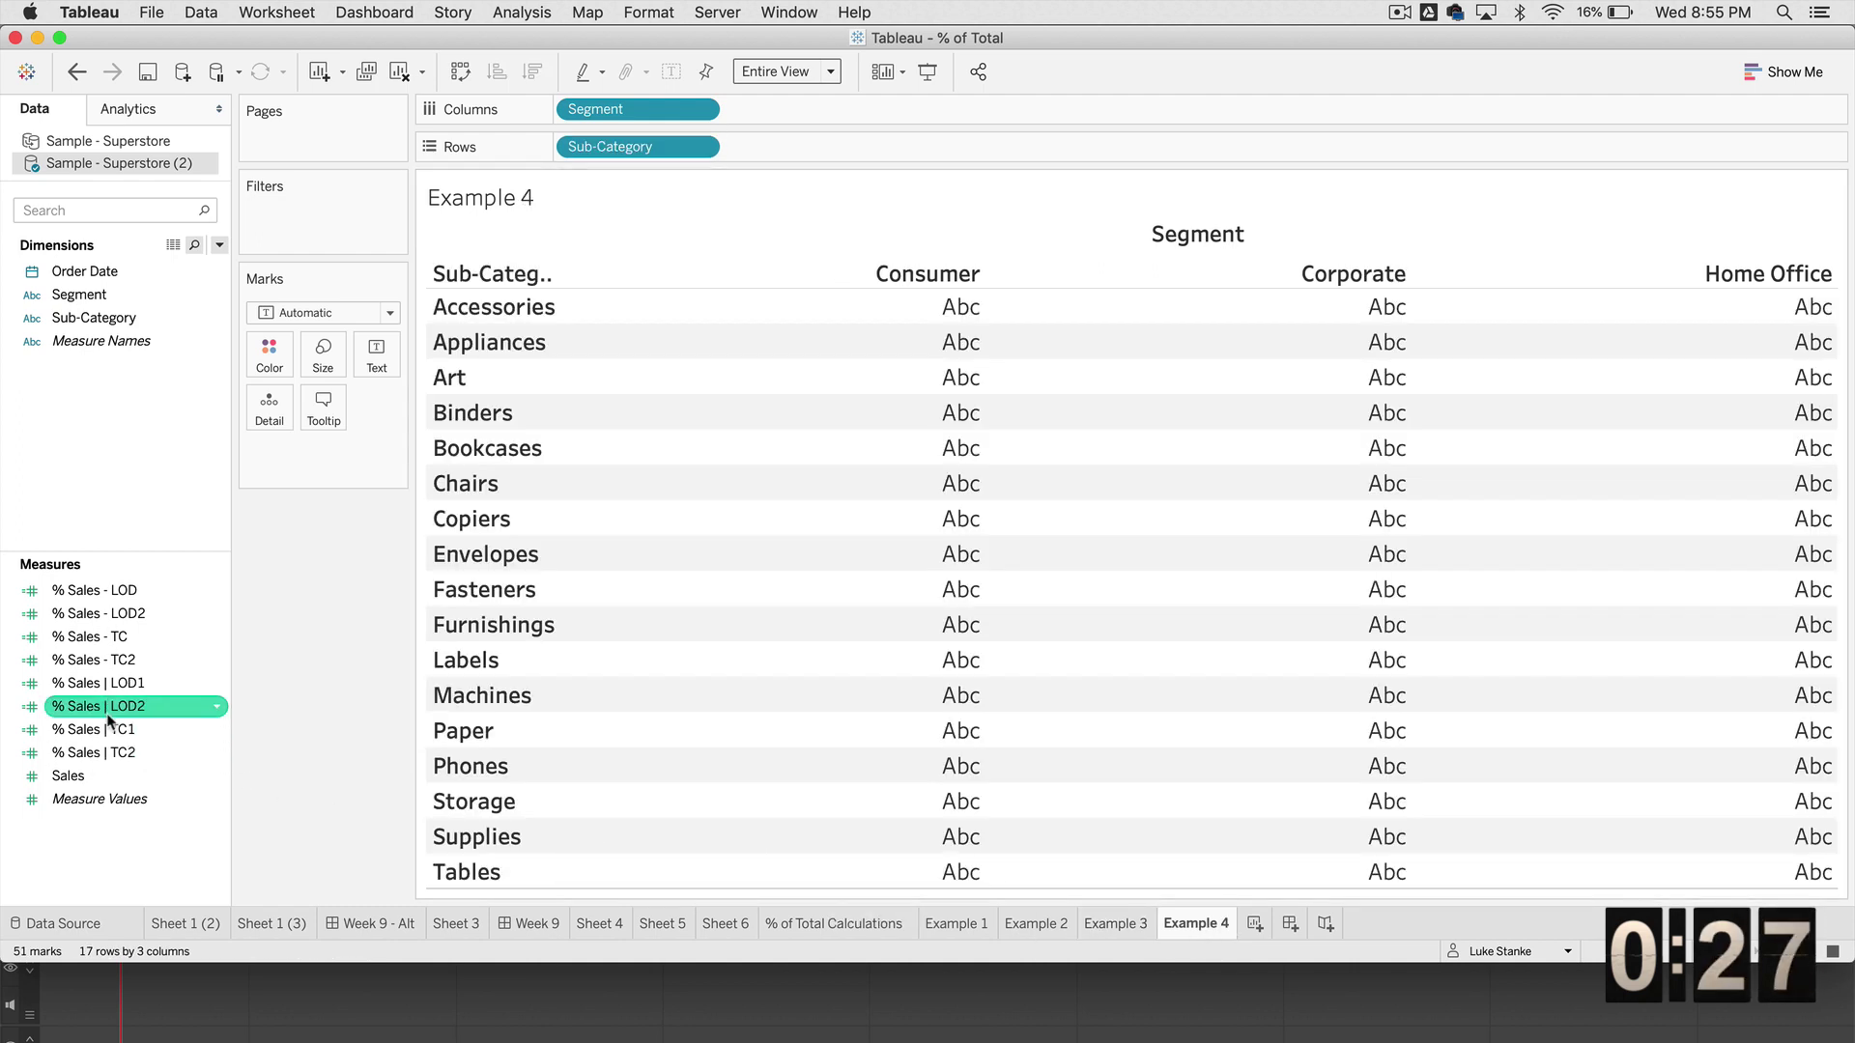
Step: Show % Sales | LOD2 on Example 4 with Order Date years replacing Sub-Category on Rows
left_click_drag(109, 708, 377, 360)
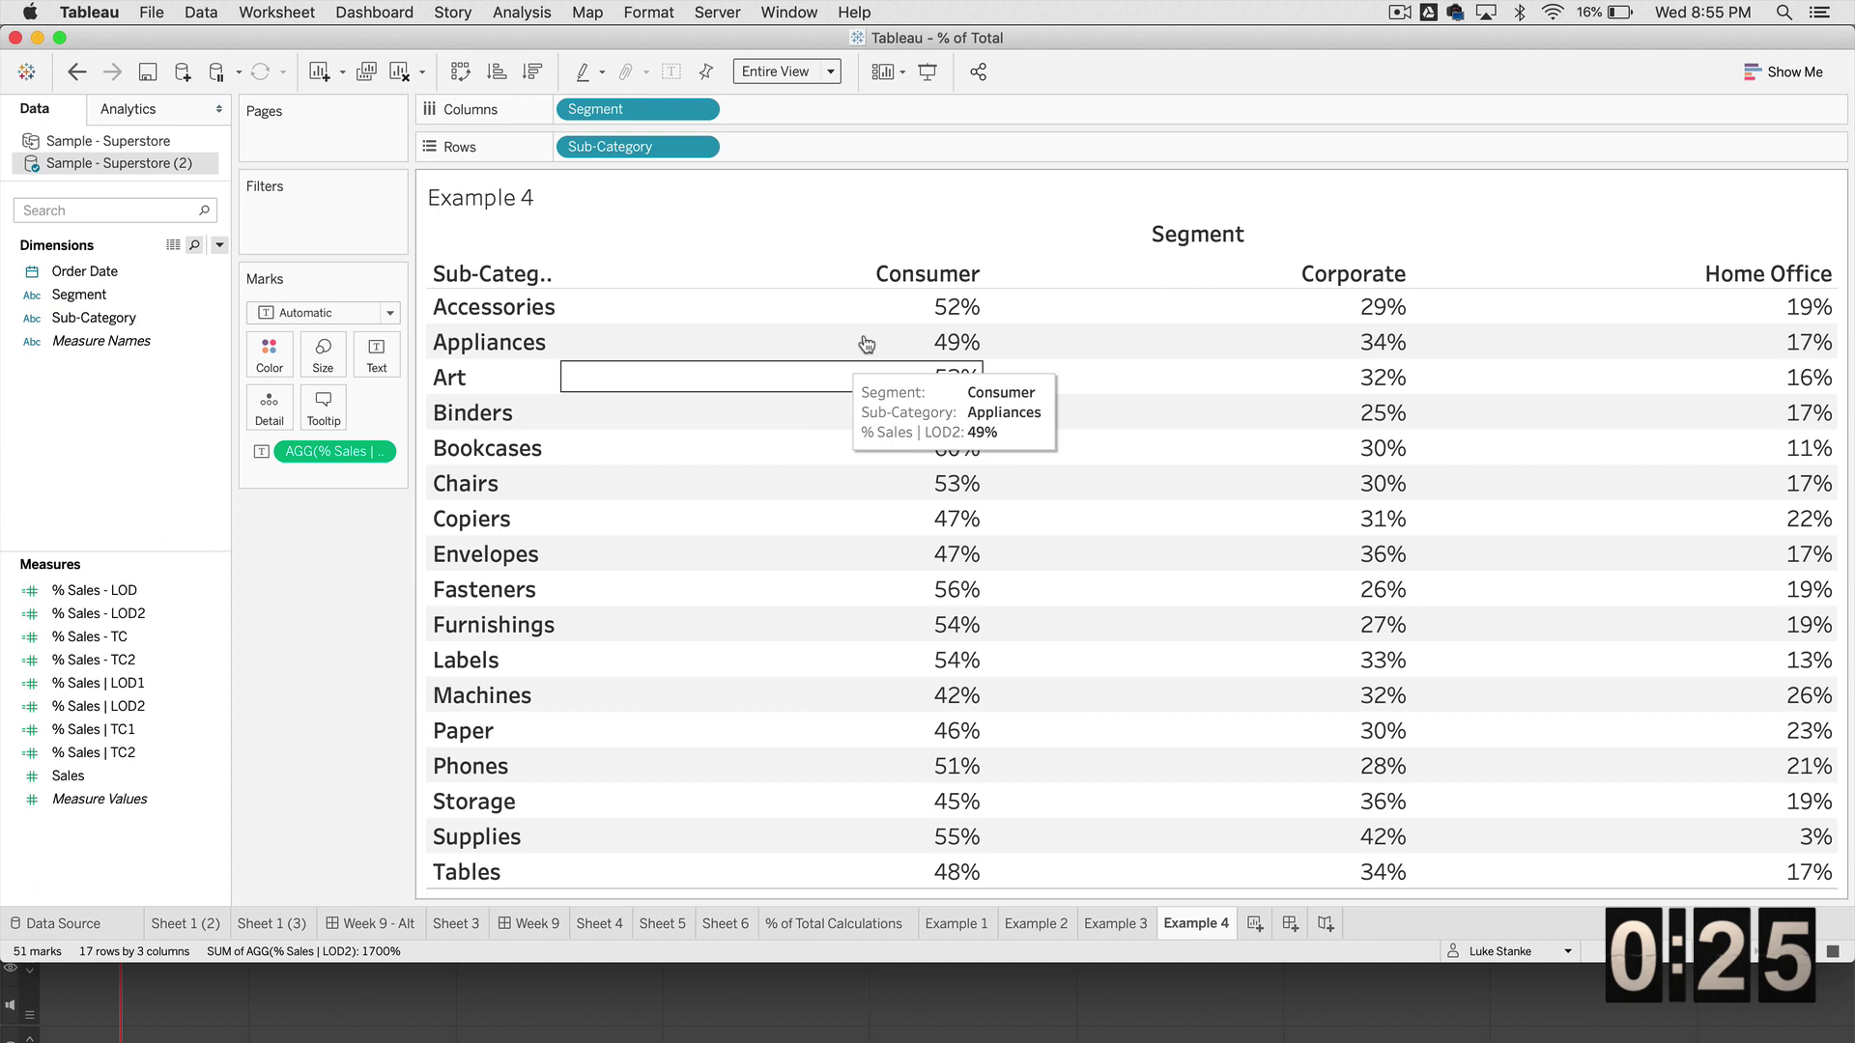
left_click(83, 273)
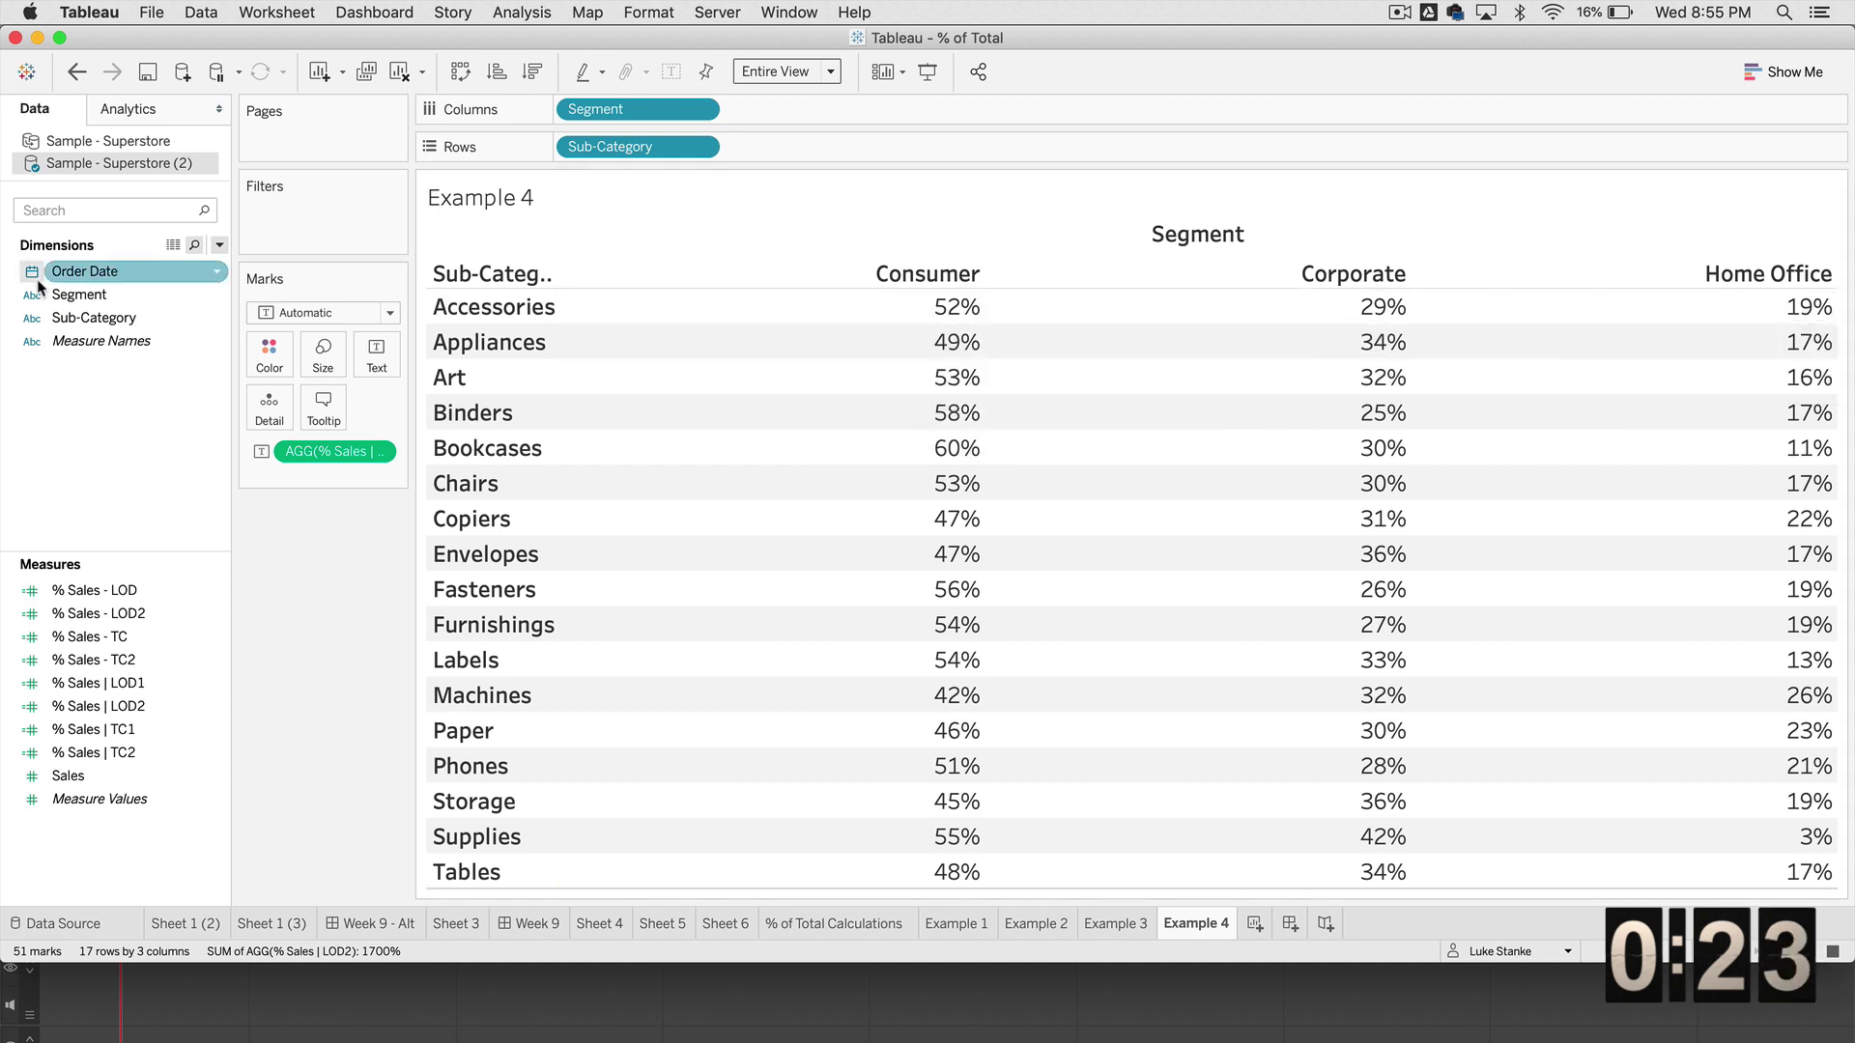
left_click_drag(84, 280, 638, 160)
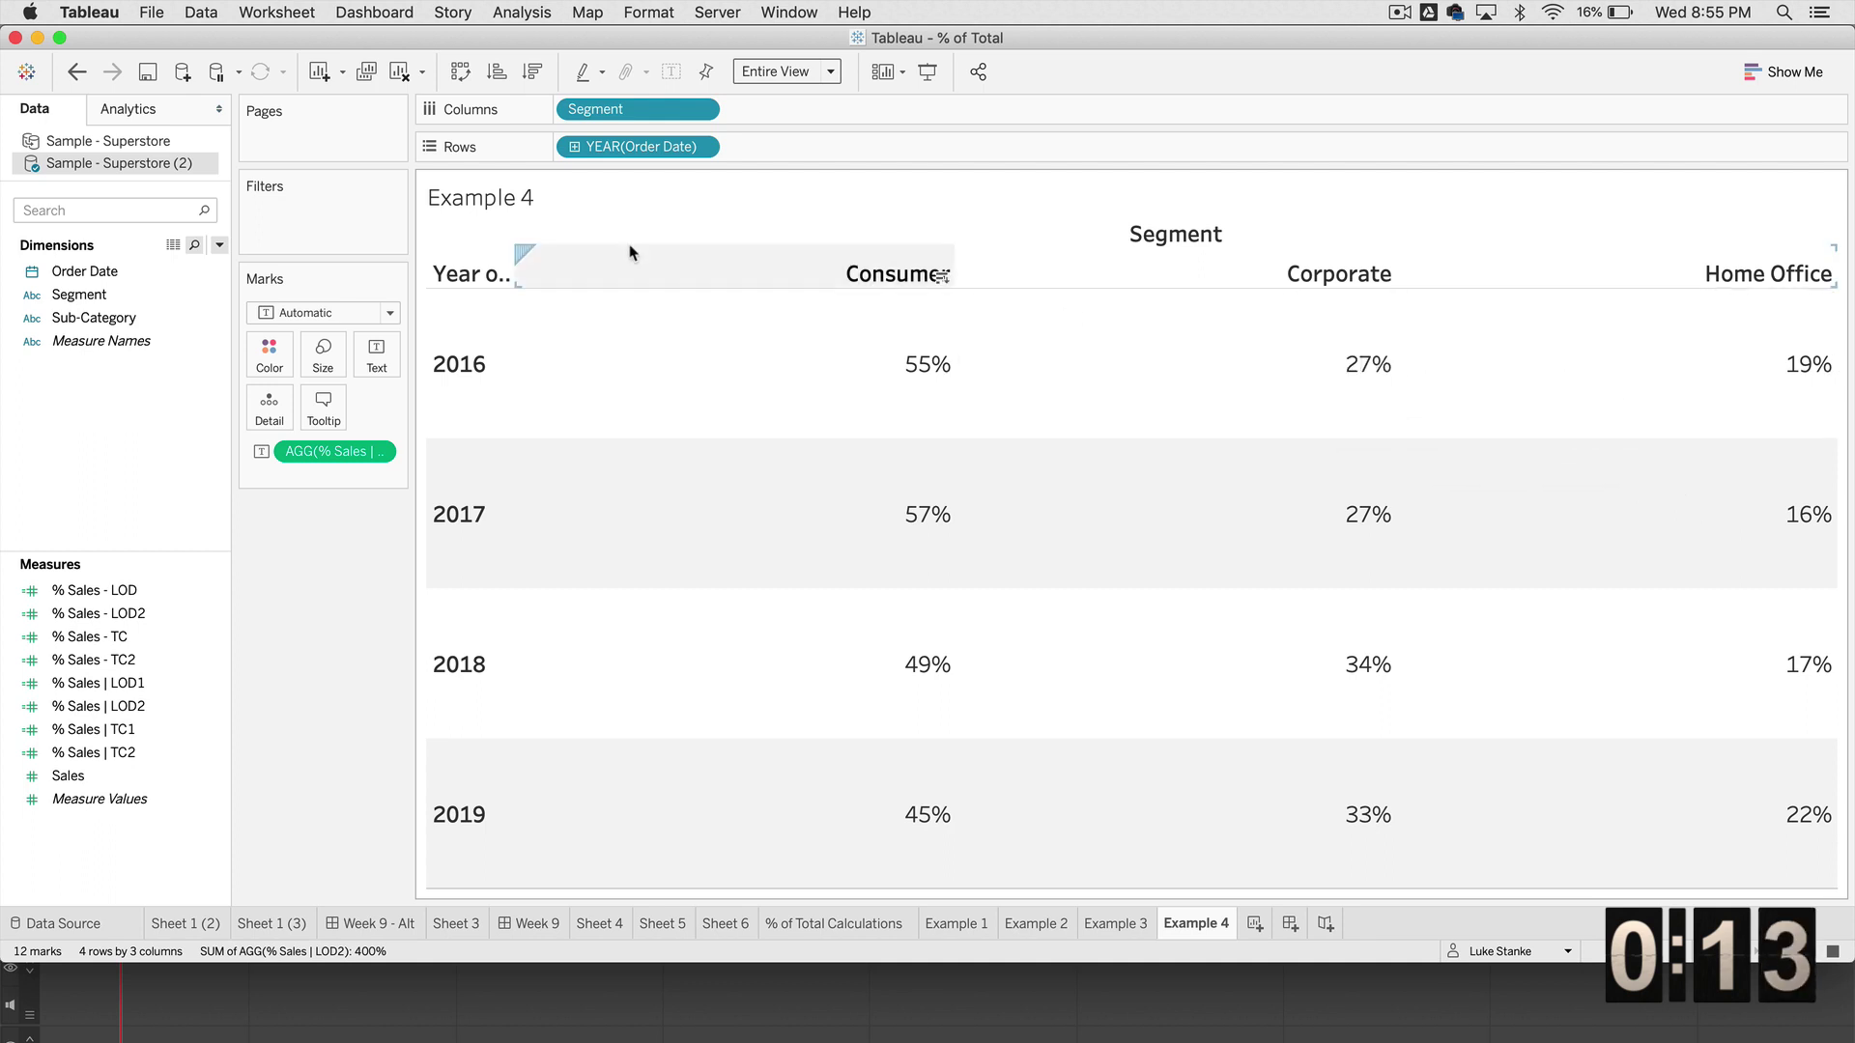
left_click(104, 281)
left_click_drag(105, 290, 165, 564)
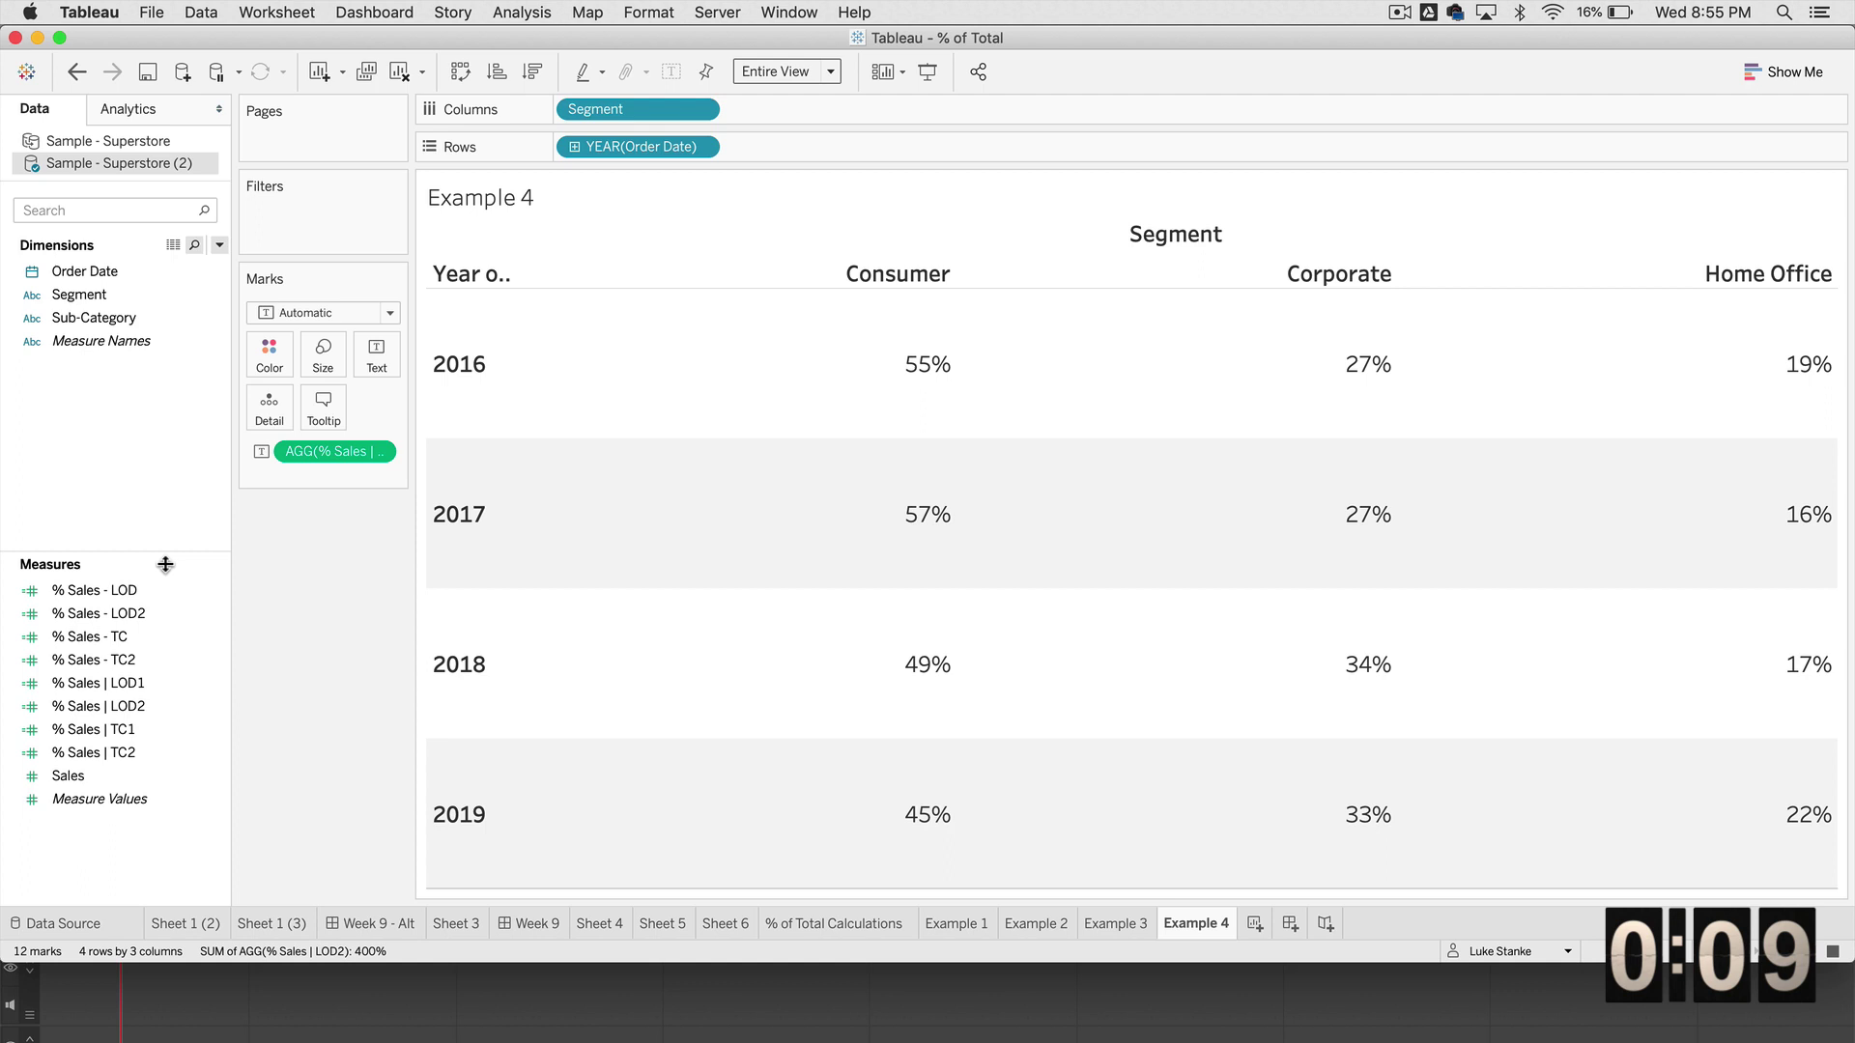